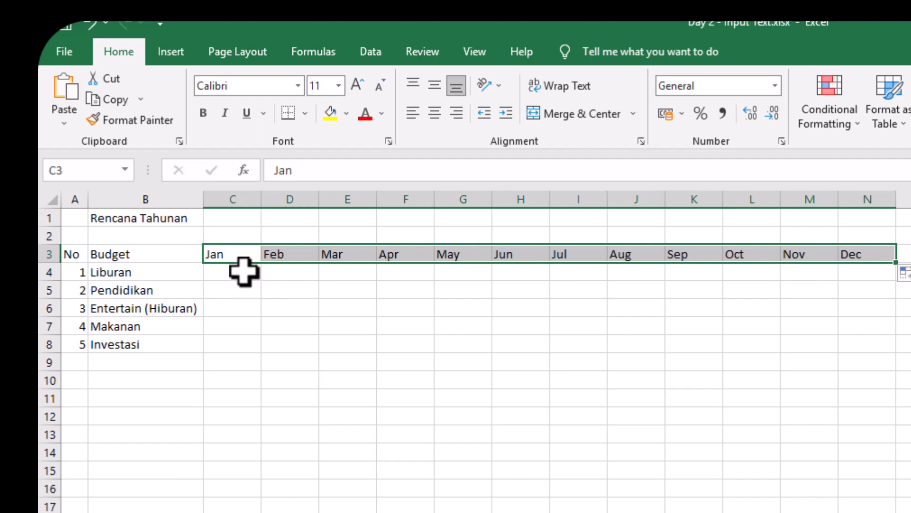
Step: Add the year 2024 to the January header in cell C3 so the entry reads Jan 2024
click(242, 271)
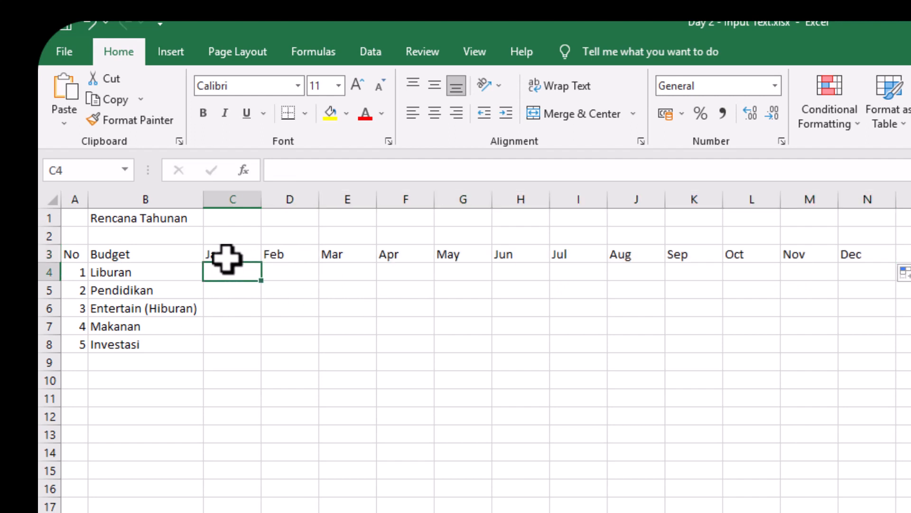
click(227, 254)
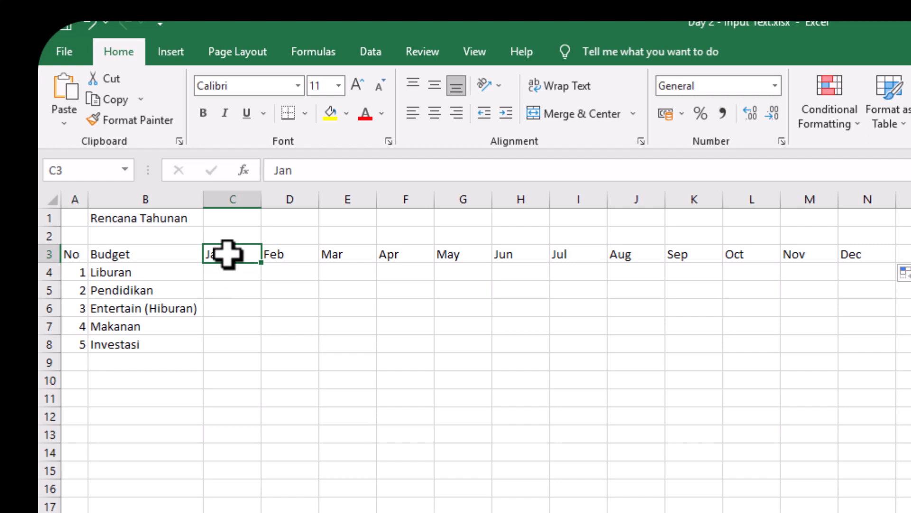
key(F2)
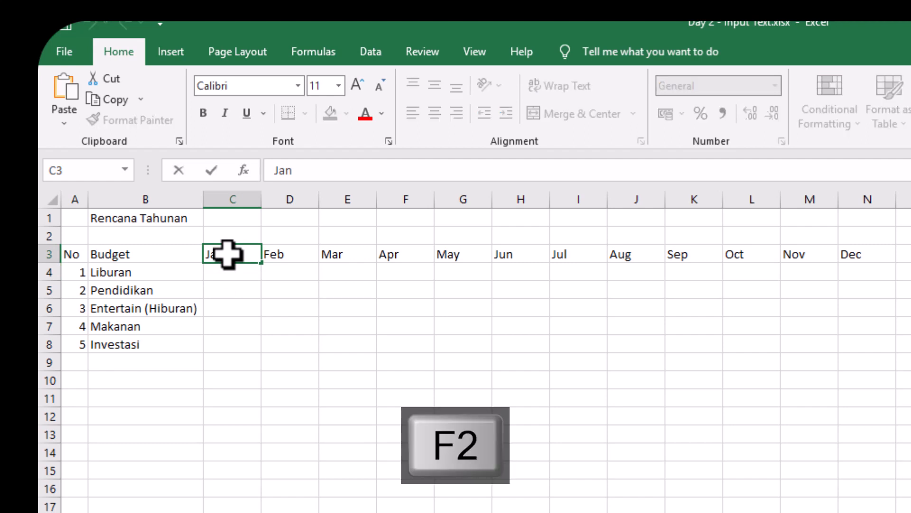
text(2024)
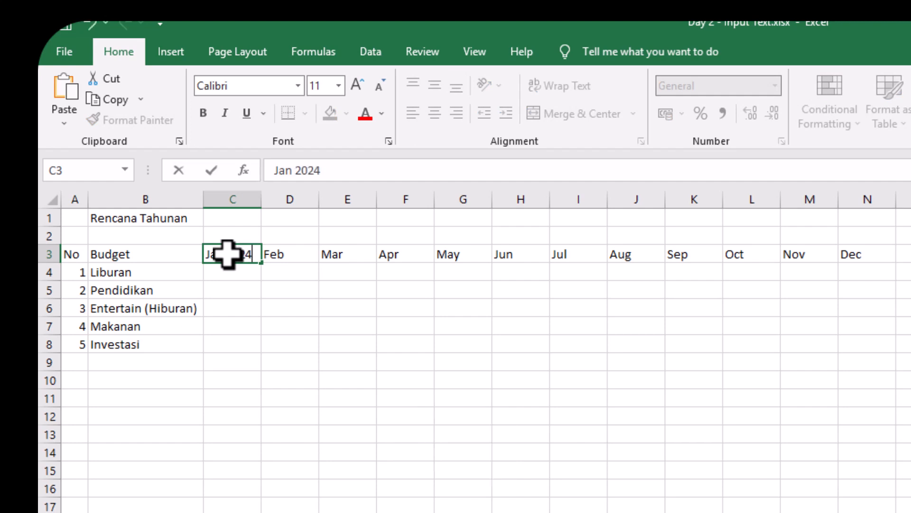
key(Return)
key(Down)
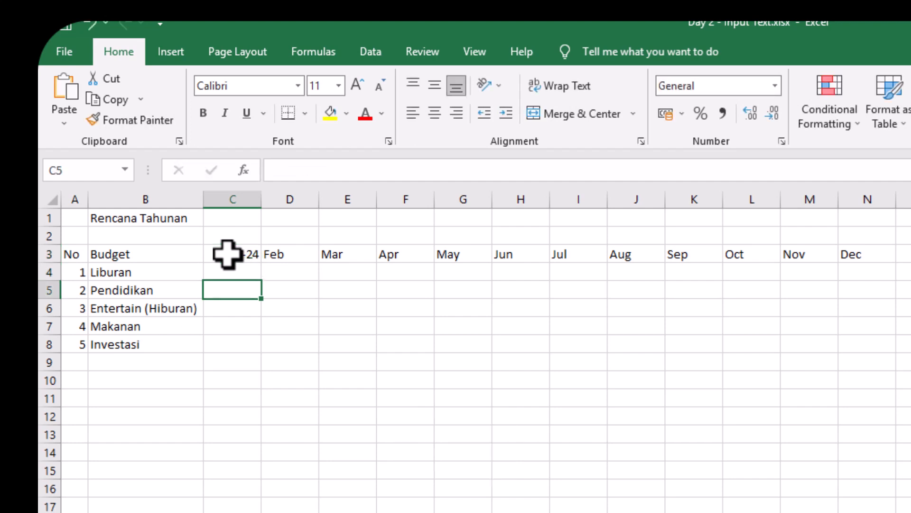
click(239, 330)
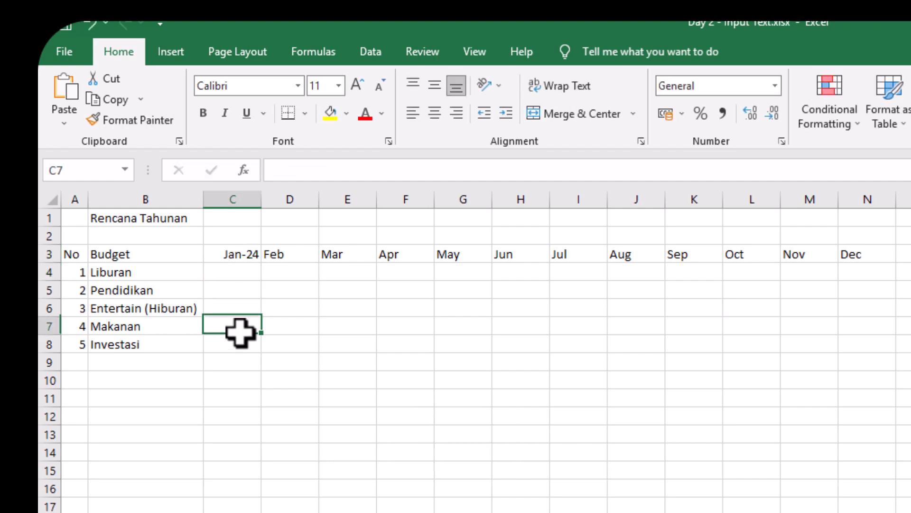
Step: Add the year 2024 to the February header in cell D3 so the entry reads Feb 2024
click(290, 252)
drag(295, 255, 850, 254)
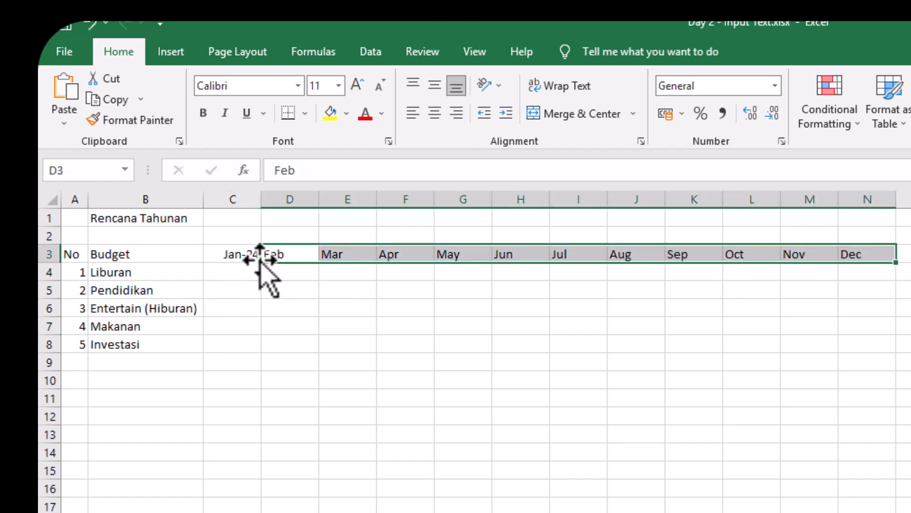
click(238, 256)
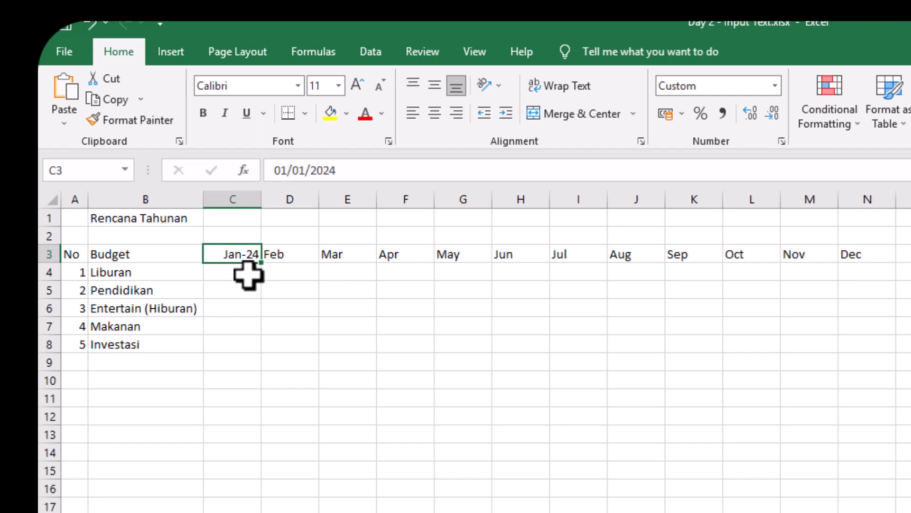
click(291, 252)
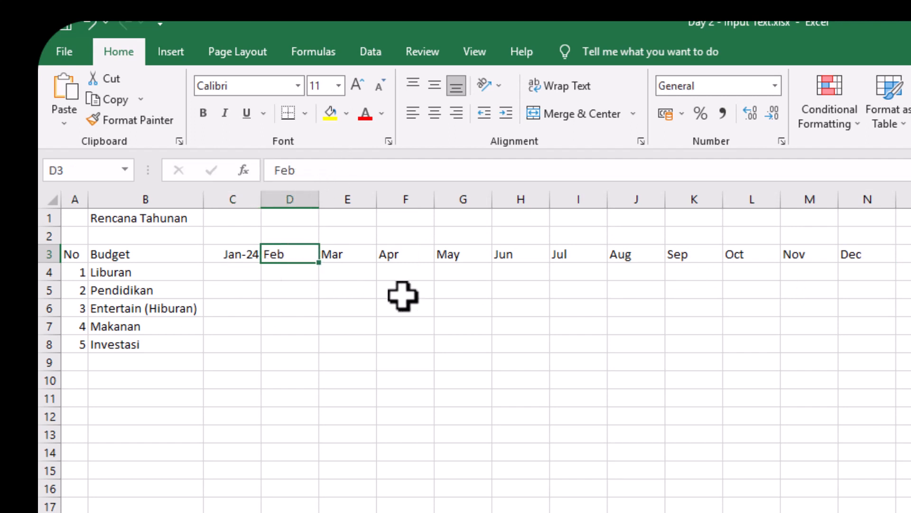
key(F2)
text(2024)
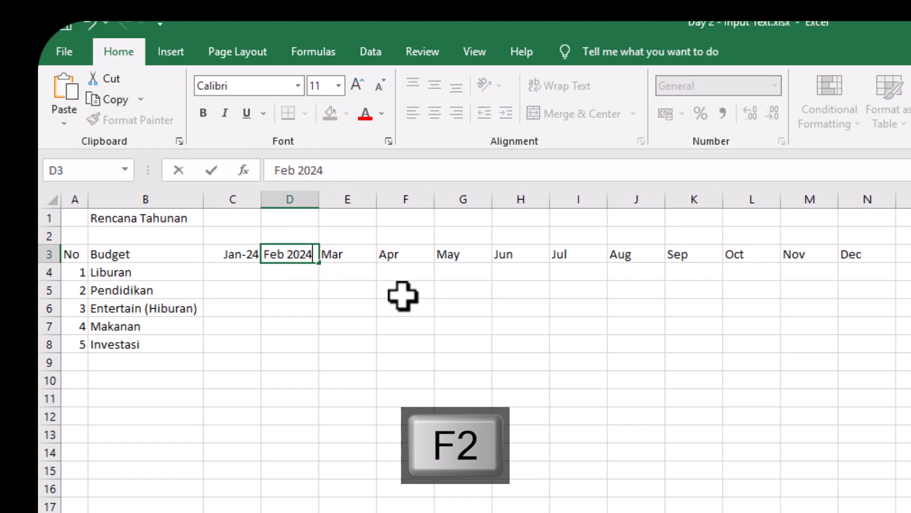
key(Return)
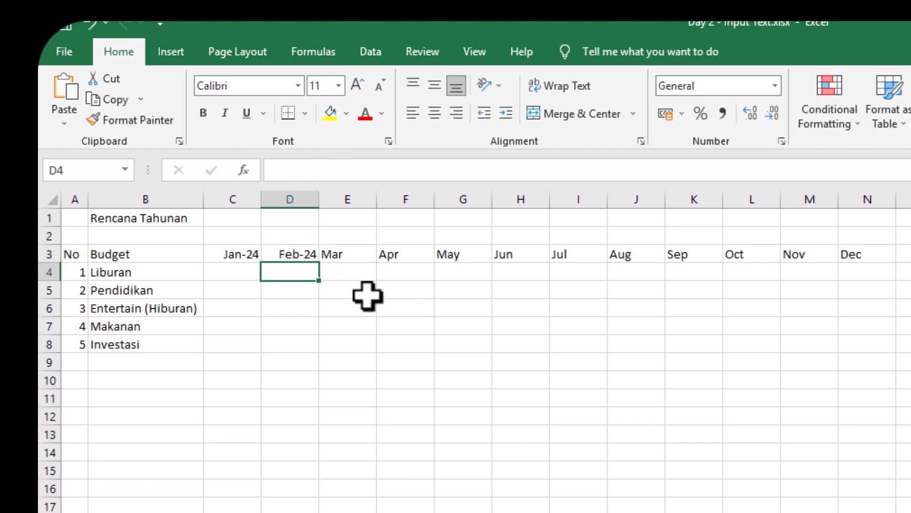
click(292, 252)
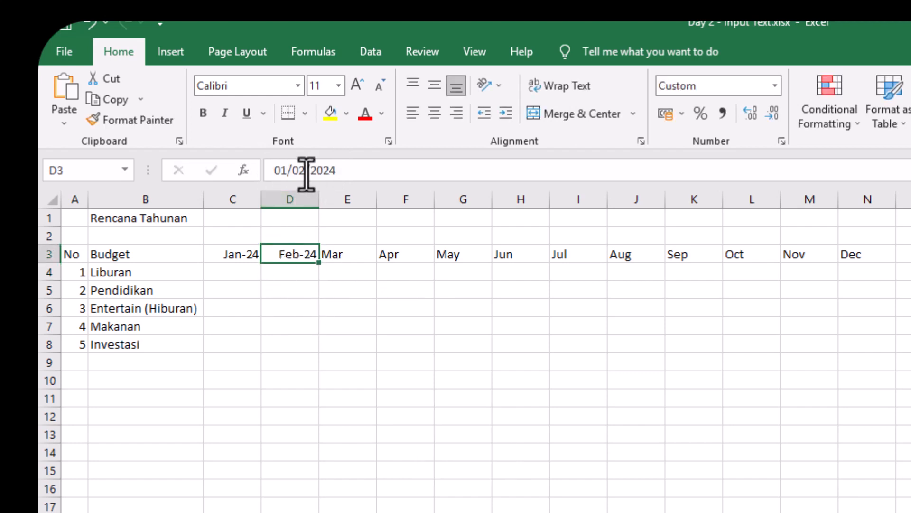
Step: Compare the number formats of the title, budget labels and text-only month headers with those of the dated headers in C3 and D3
drag(240, 255, 286, 256)
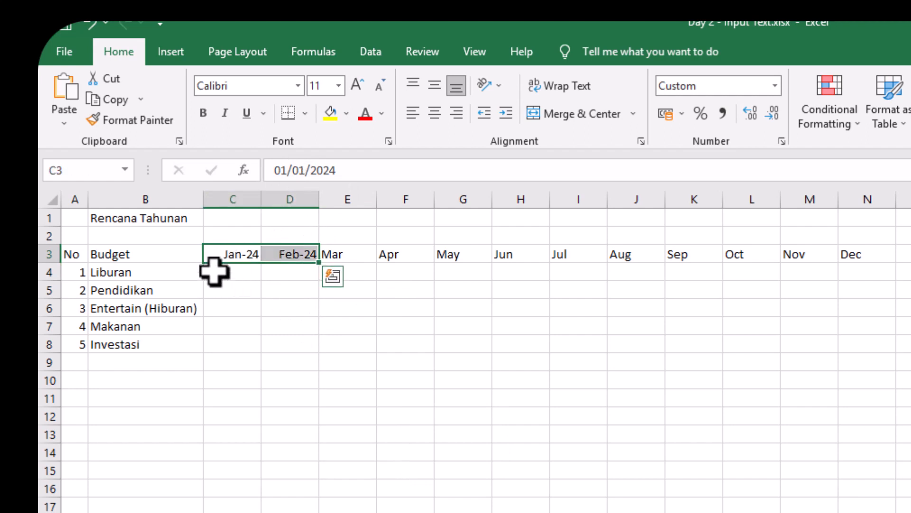
click(151, 277)
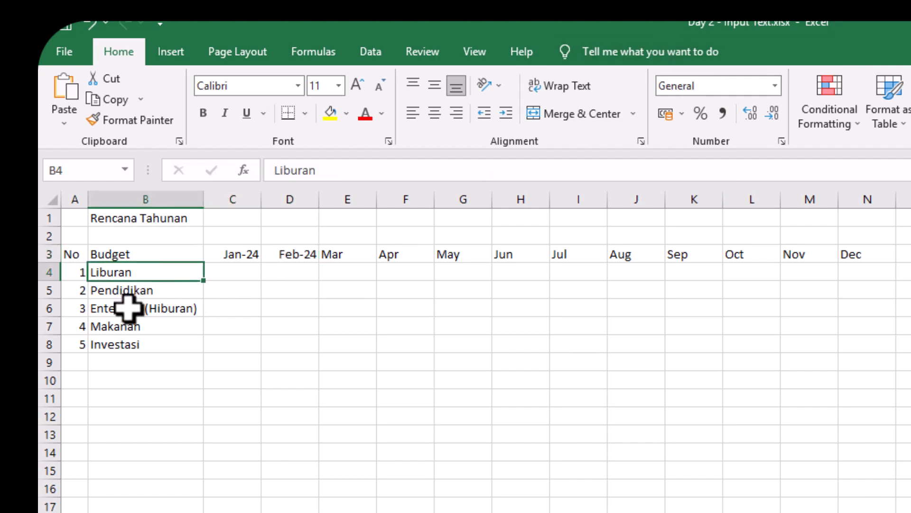
click(128, 308)
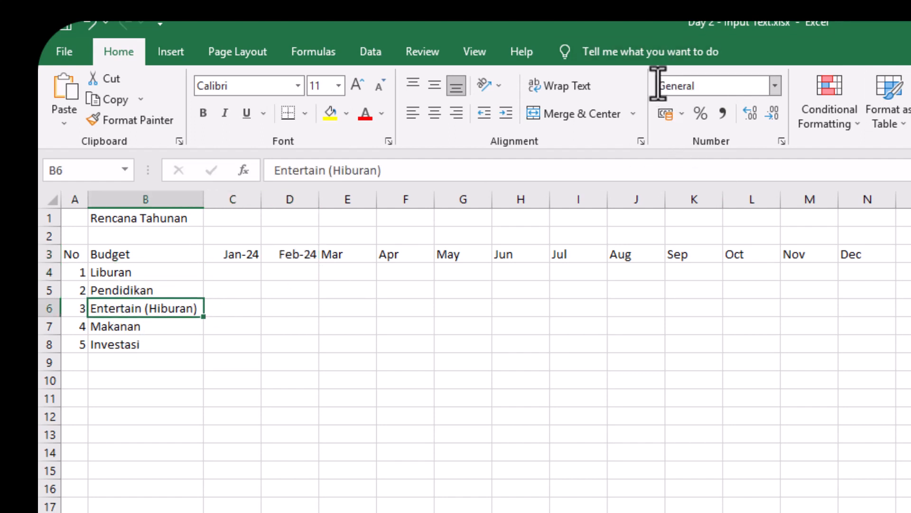
click(716, 84)
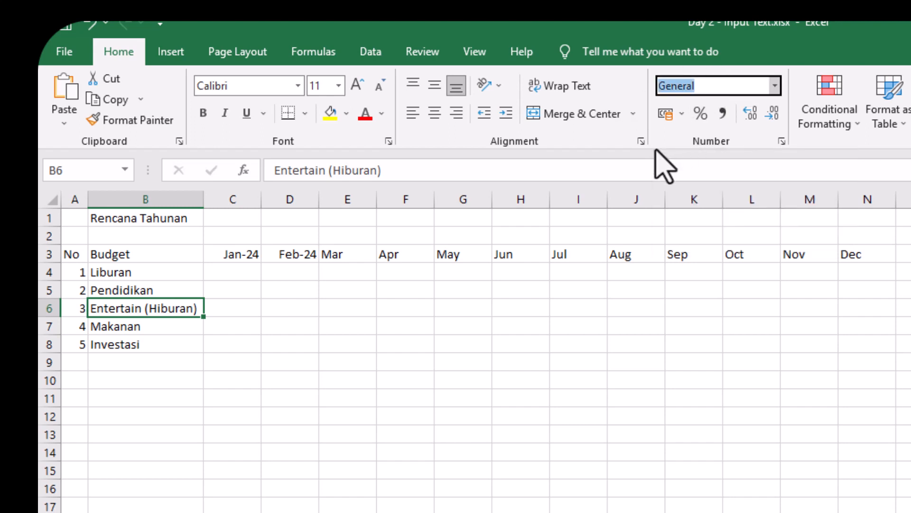
click(557, 364)
click(117, 256)
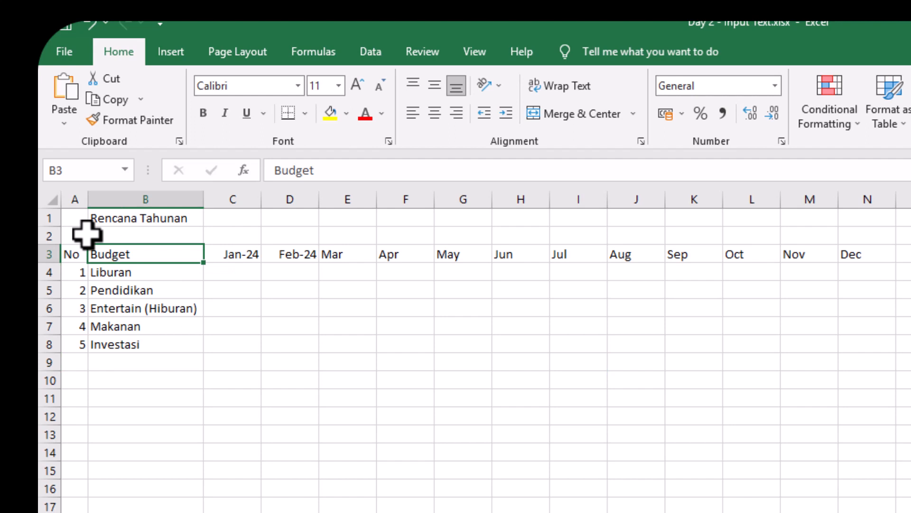
click(122, 216)
drag(73, 254, 155, 345)
click(252, 254)
click(304, 255)
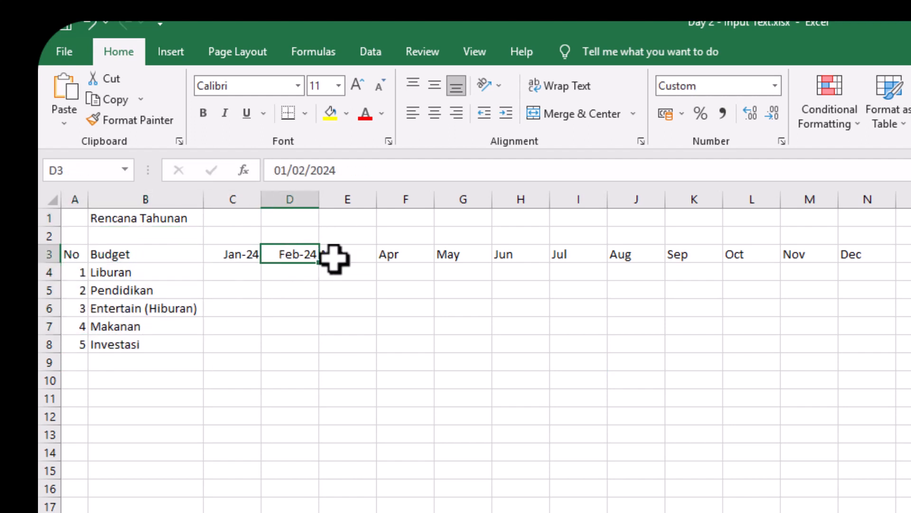
click(363, 255)
click(862, 252)
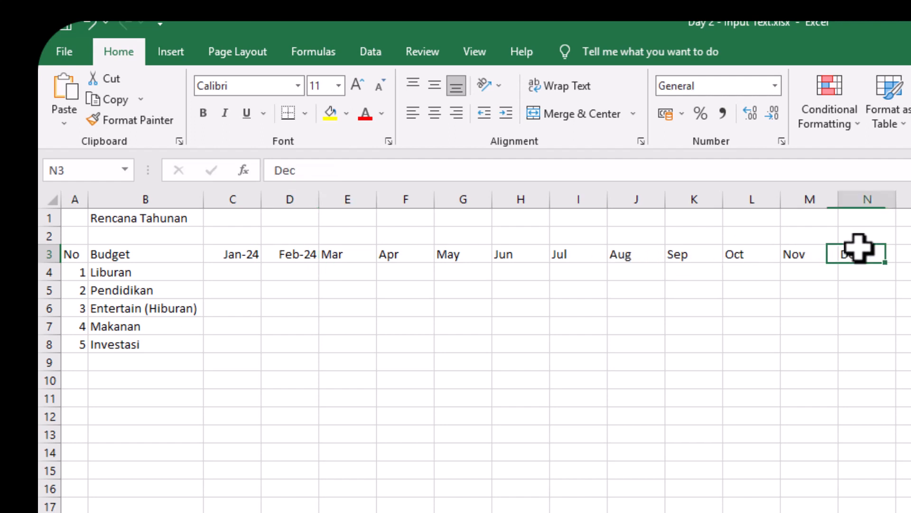
click(251, 254)
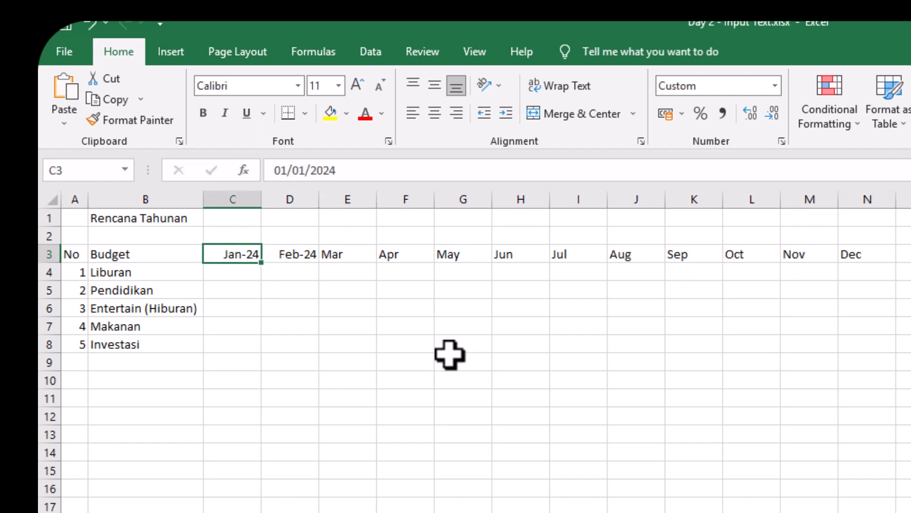
click(339, 328)
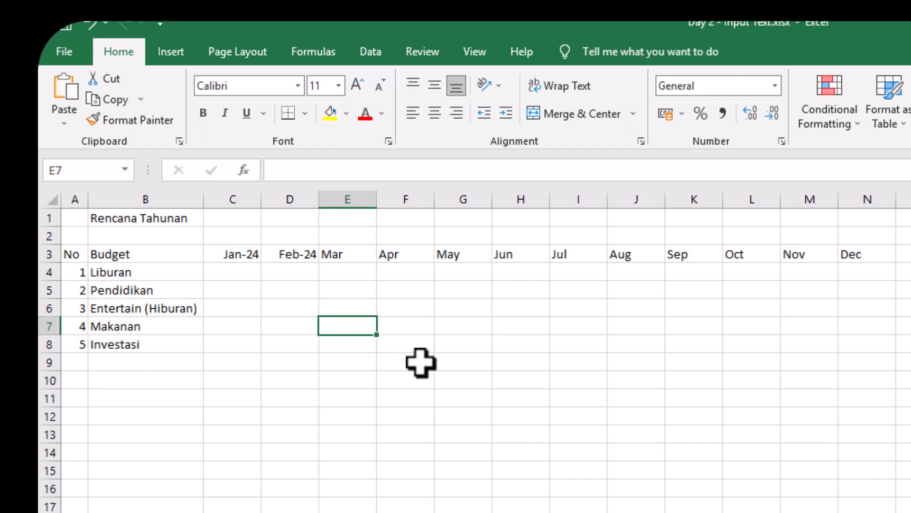
Step: Apply the Long Date number format to the January header in cell C3
click(242, 255)
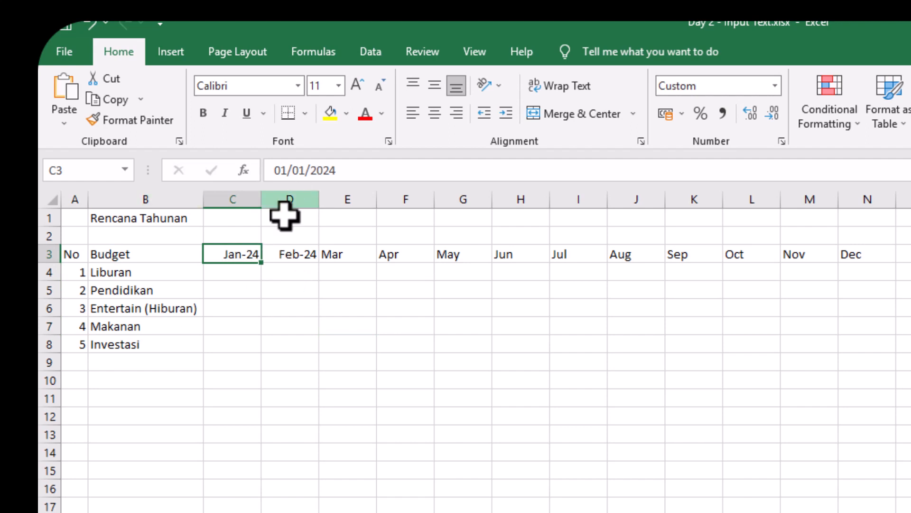
click(774, 87)
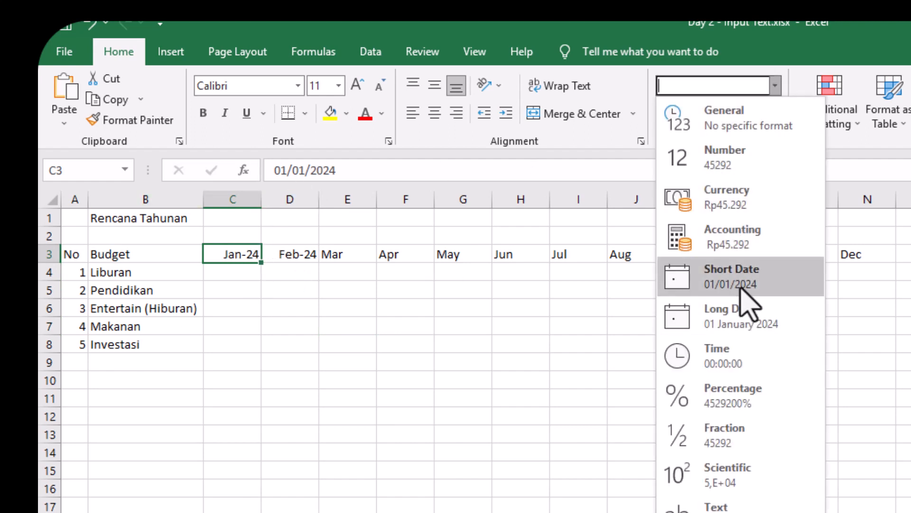
click(739, 318)
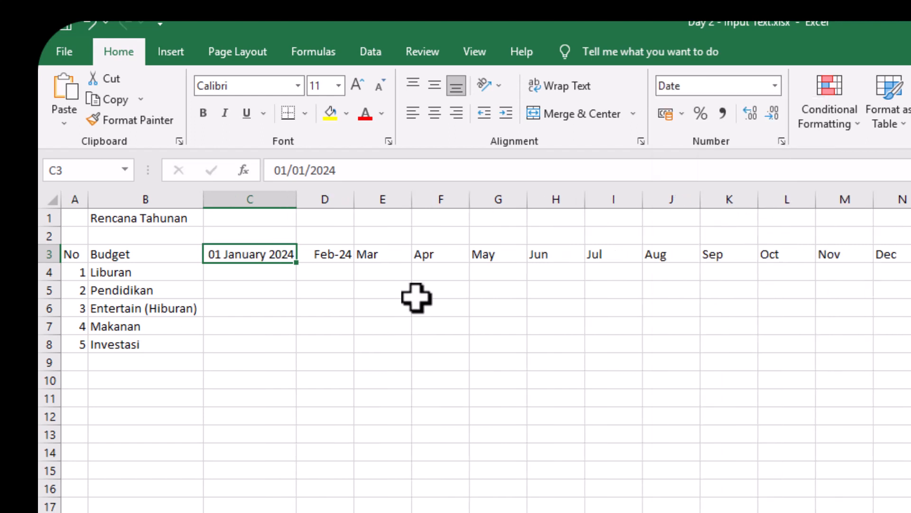
Step: Apply the Short Date number format to the January header in cell C3
click(777, 86)
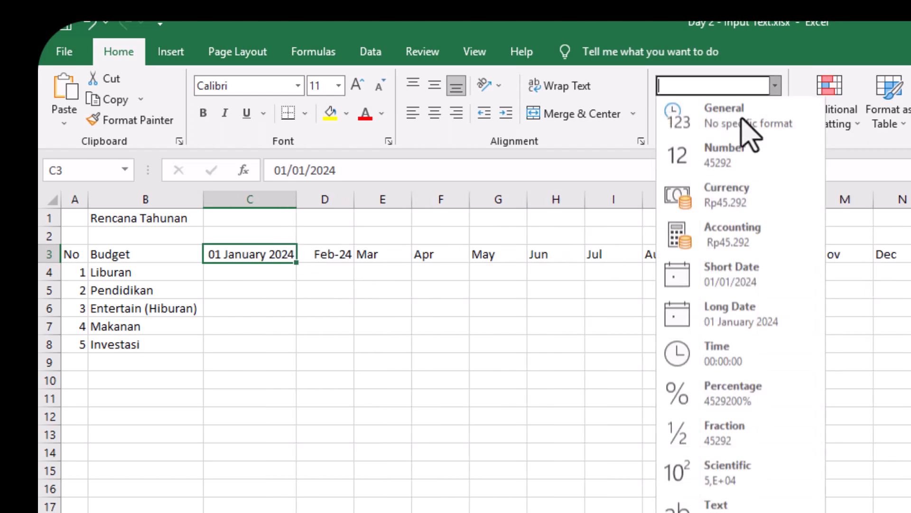
click(900, 417)
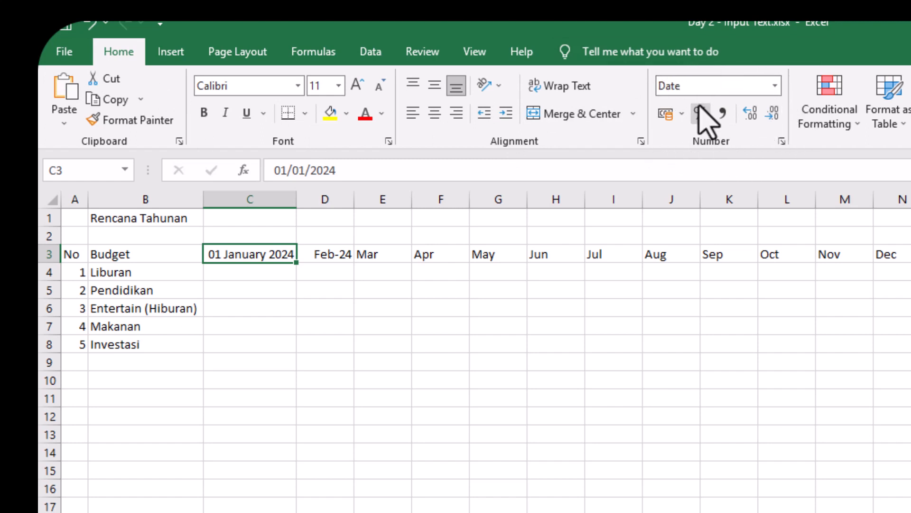
click(774, 86)
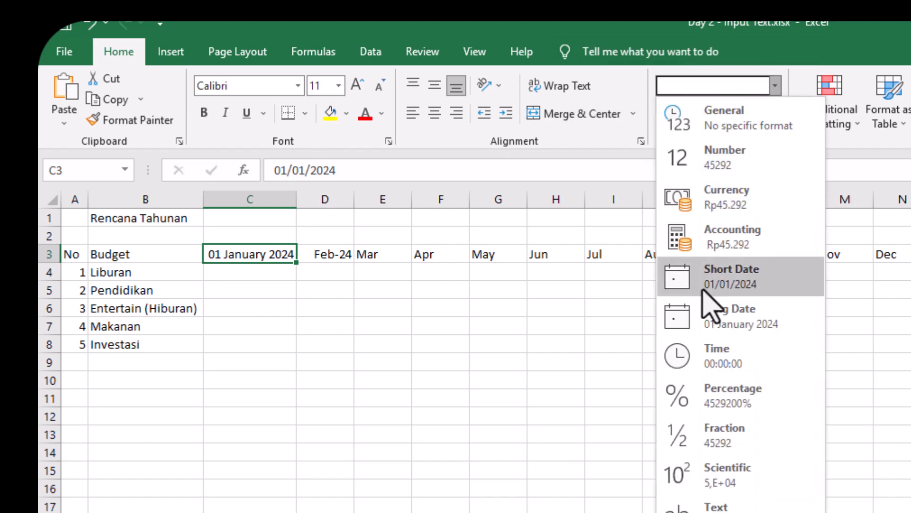
click(760, 290)
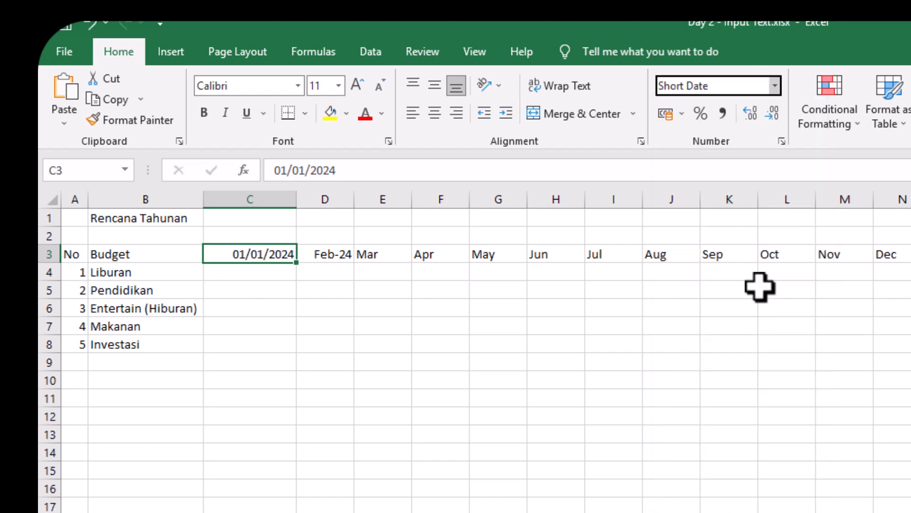
Step: Start a custom number format for the January header C3 from [$-en-ID]dd mmmm yyyy and reduce its code to mmmm yyyy
click(775, 86)
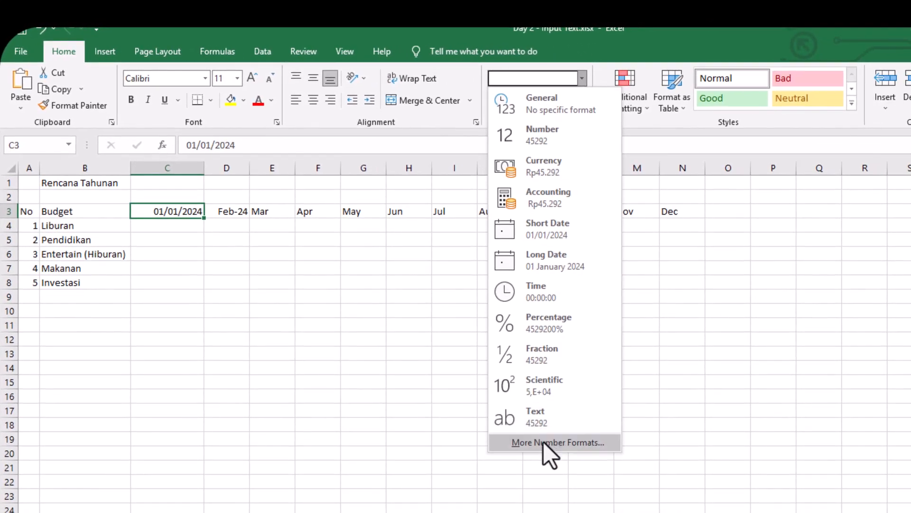
click(546, 440)
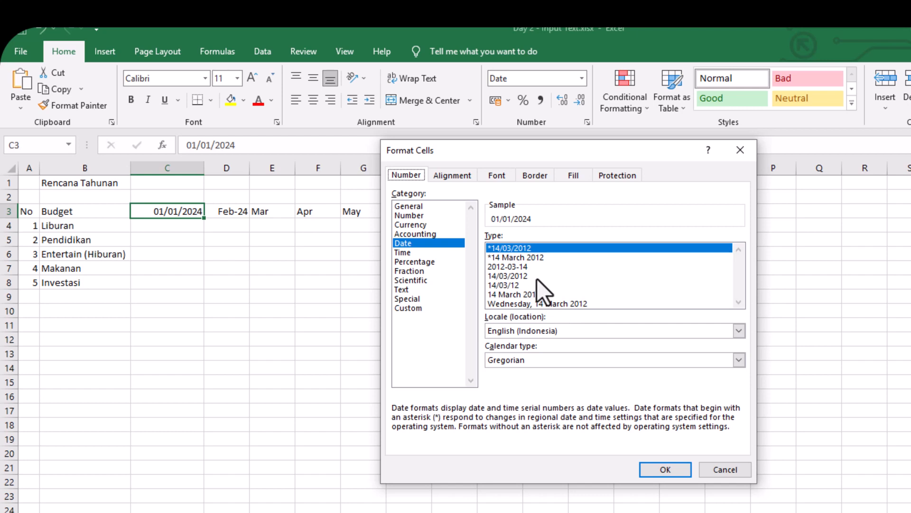
click(407, 308)
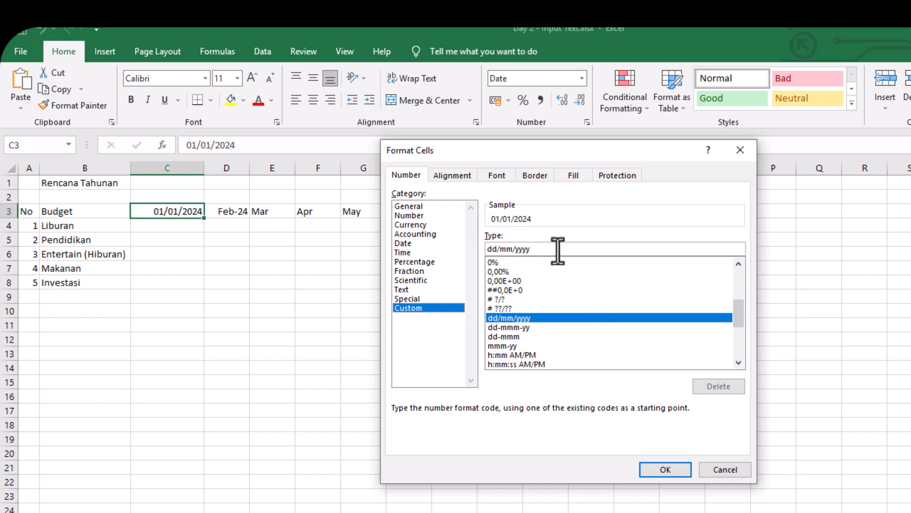
drag(735, 302, 731, 346)
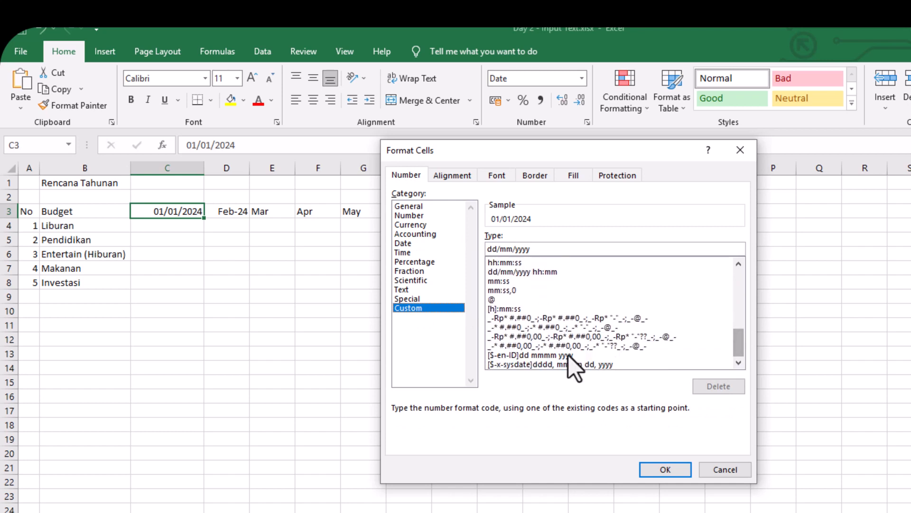
click(553, 354)
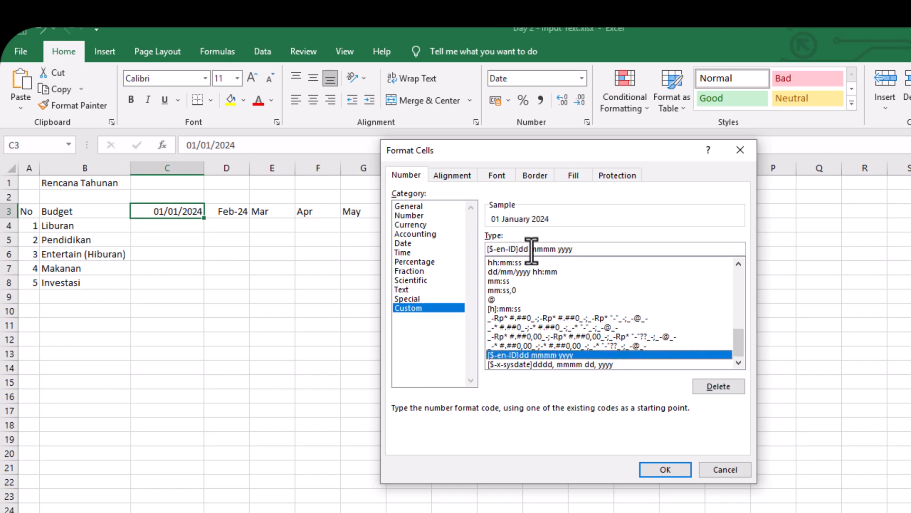
drag(528, 248, 487, 249)
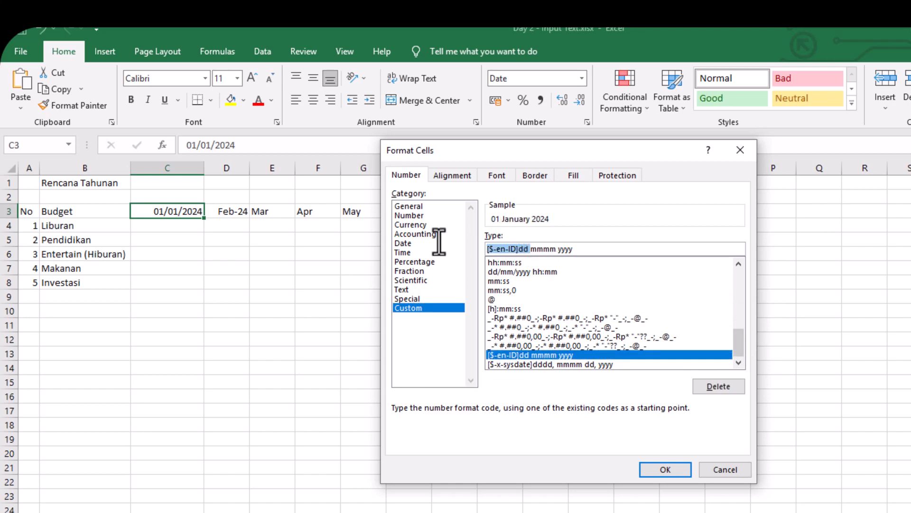
key(BackSpace)
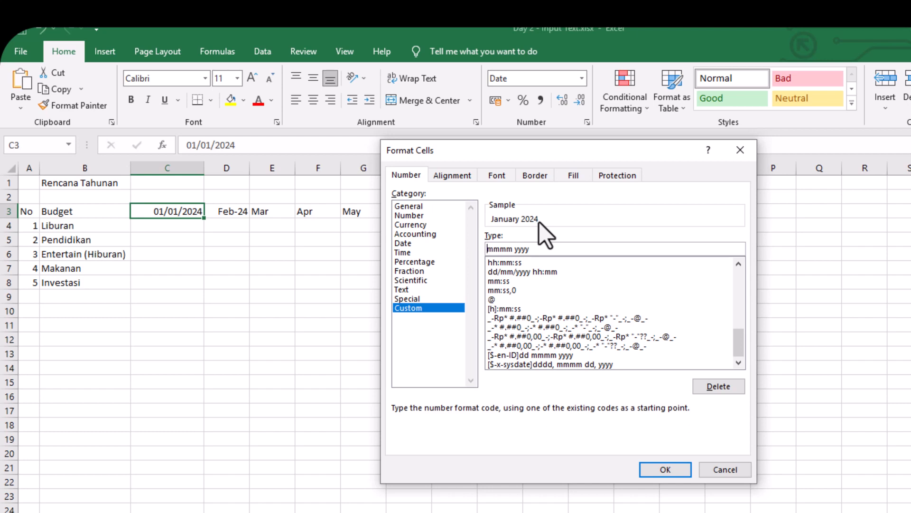
Step: Shorten the month part of the custom format code to mmm yyyy and apply it to the January header C3
key(Delete)
key(Right)
key(Right)
key(Right)
key(Right)
key(BackSpace)
text(-)
key(Left)
key(Left)
key(BackSpace)
key(Right)
key(Delete)
key(BackSpace)
text(m)
key(BackSpace)
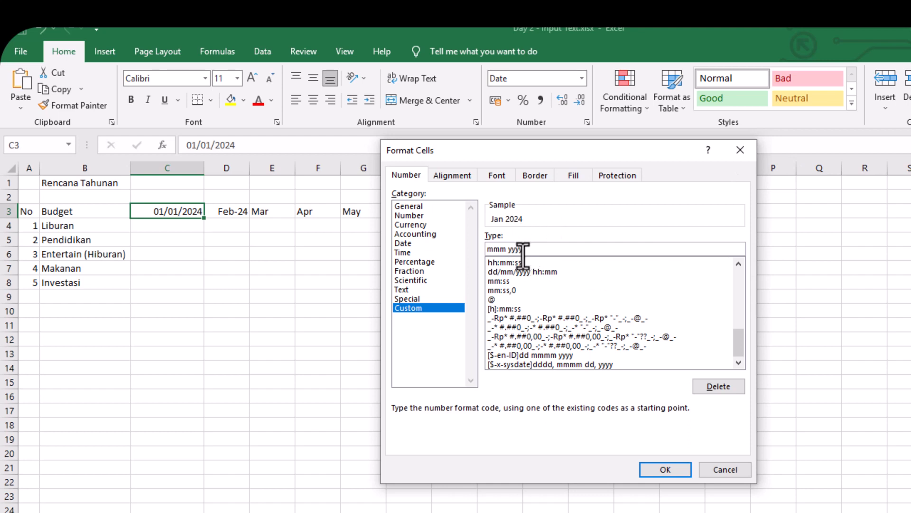
drag(522, 248, 509, 249)
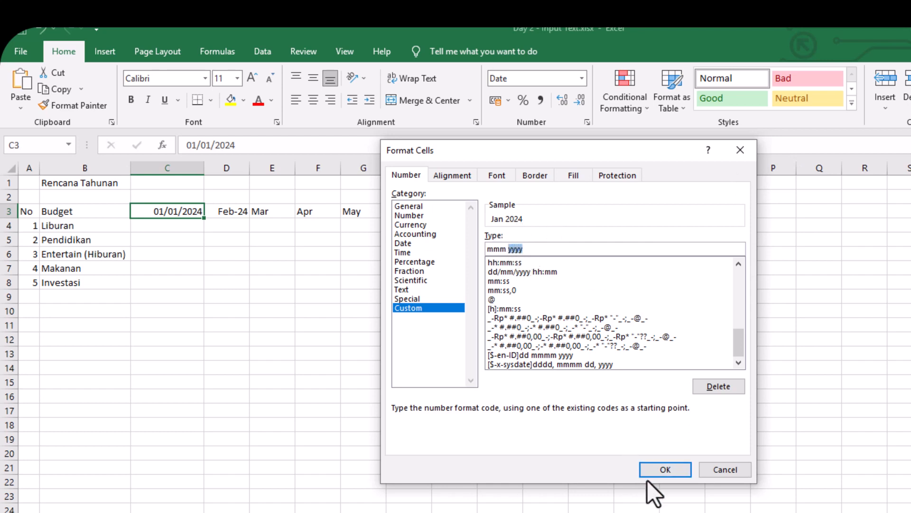
click(666, 470)
click(305, 366)
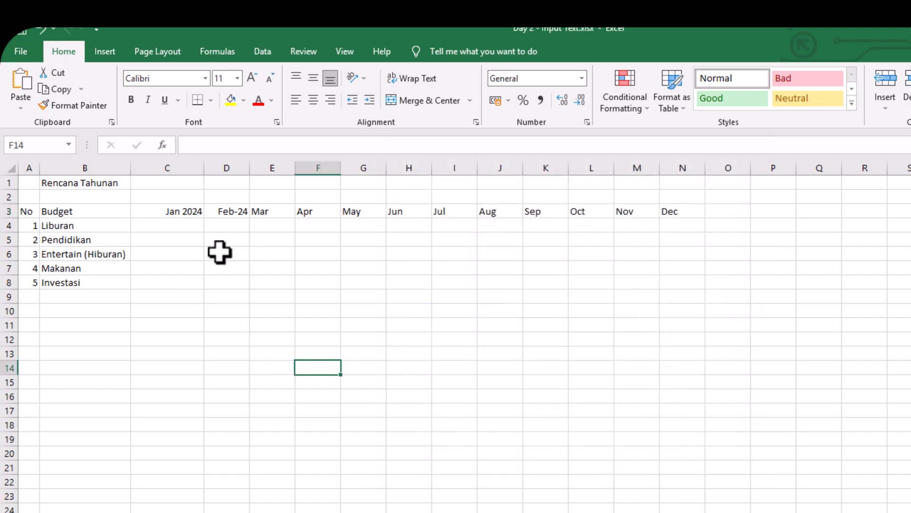
Step: Copy the formatted January header cell C3
click(193, 210)
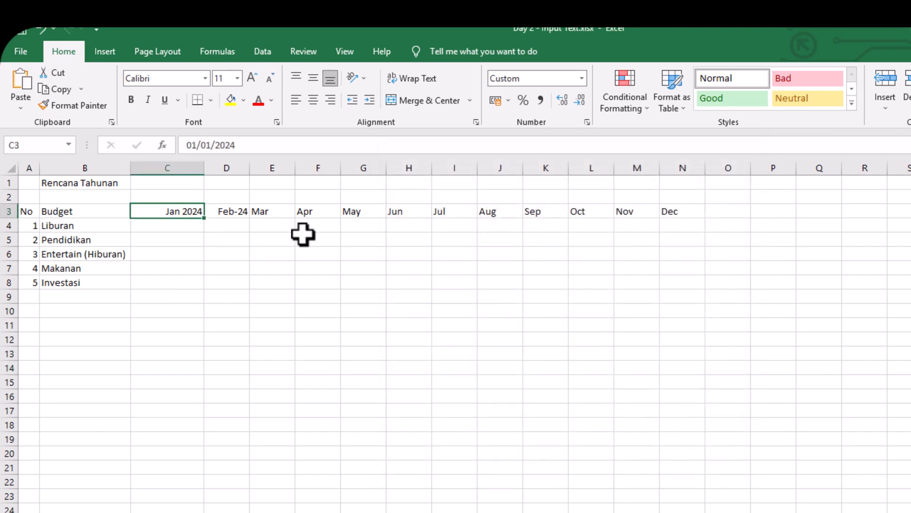
right_click(169, 207)
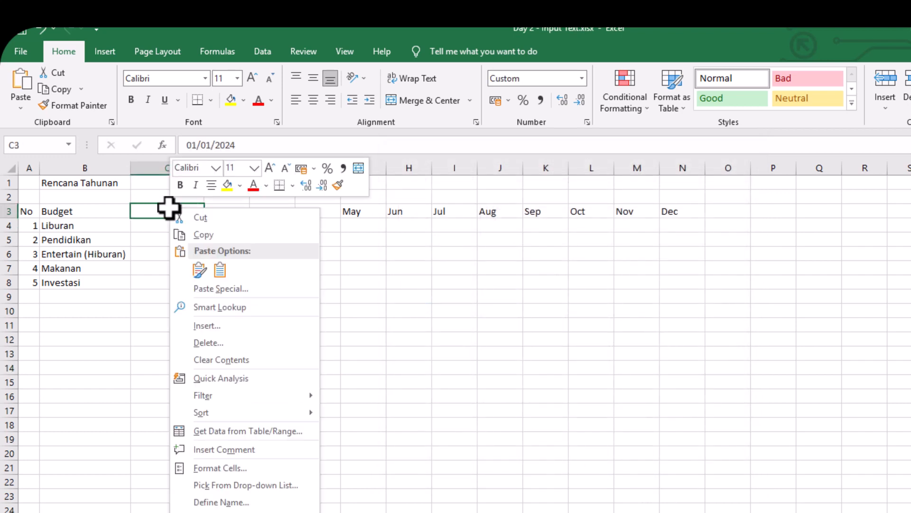
click(468, 283)
right_click(179, 212)
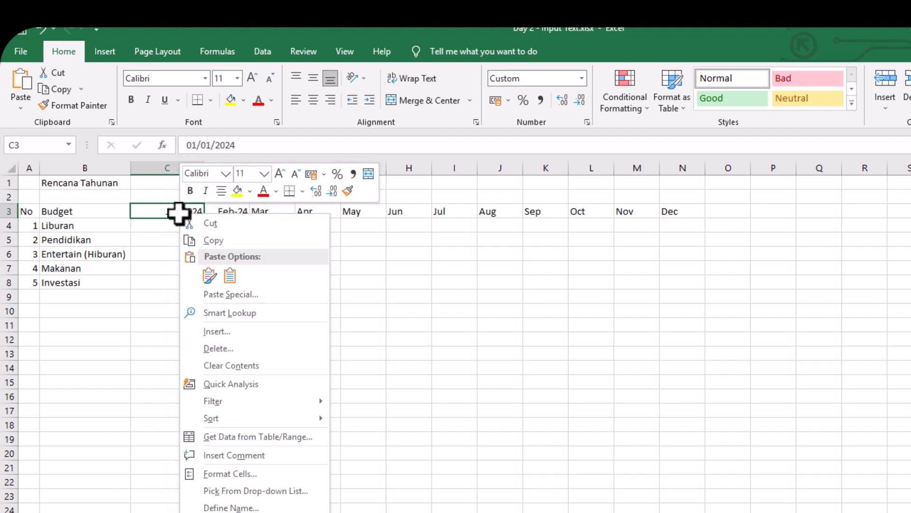
click(211, 240)
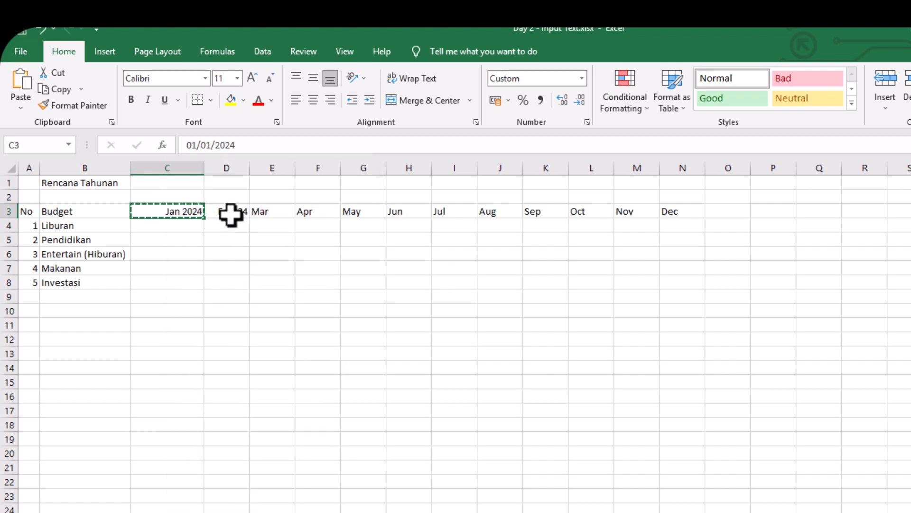
Step: Paste only the formats of the copied January header onto the February to December headers in D3:N3
drag(230, 213, 675, 210)
click(215, 232)
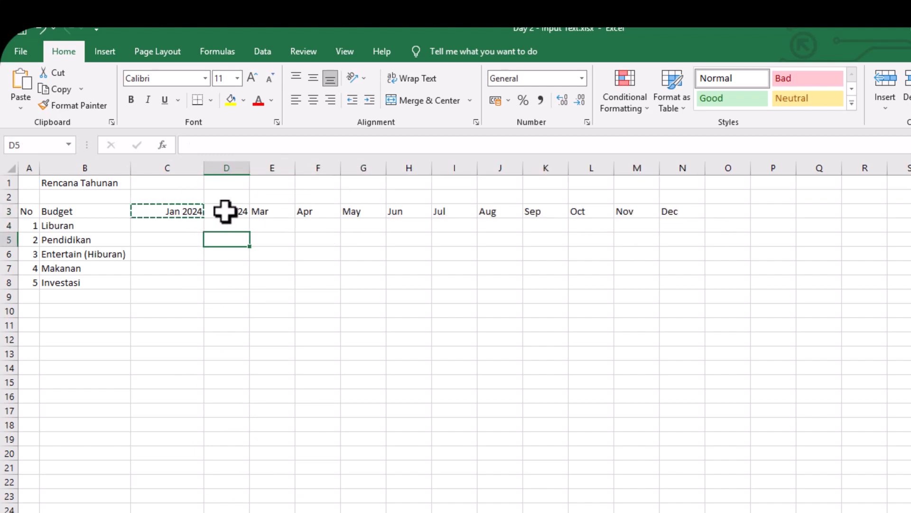
drag(223, 210, 684, 212)
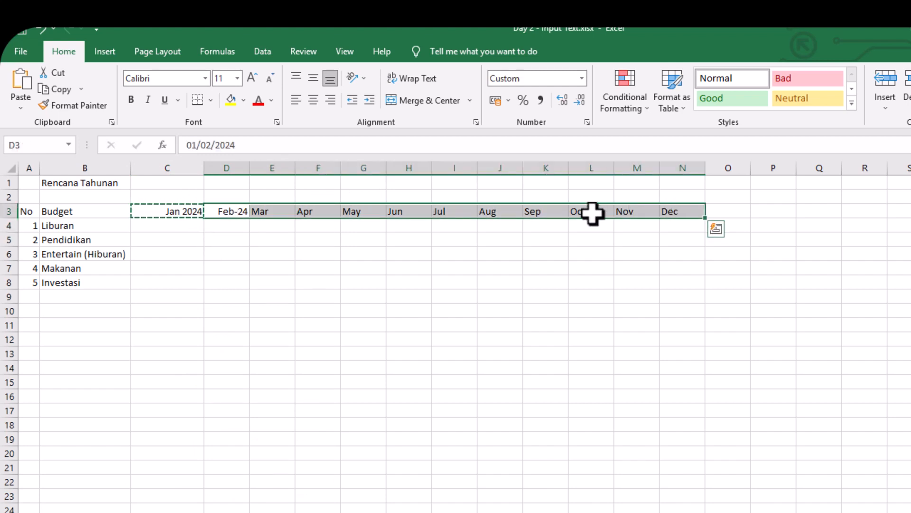
right_click(242, 211)
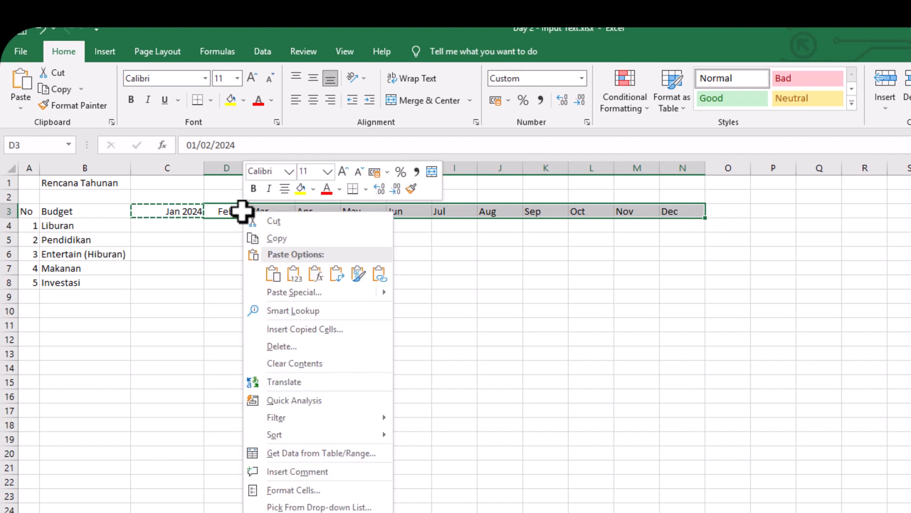
click(294, 291)
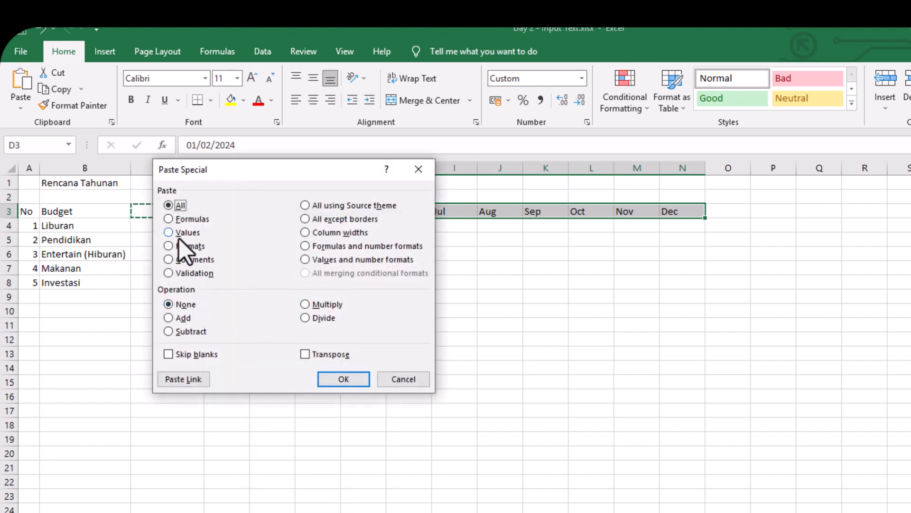
drag(249, 166, 445, 267)
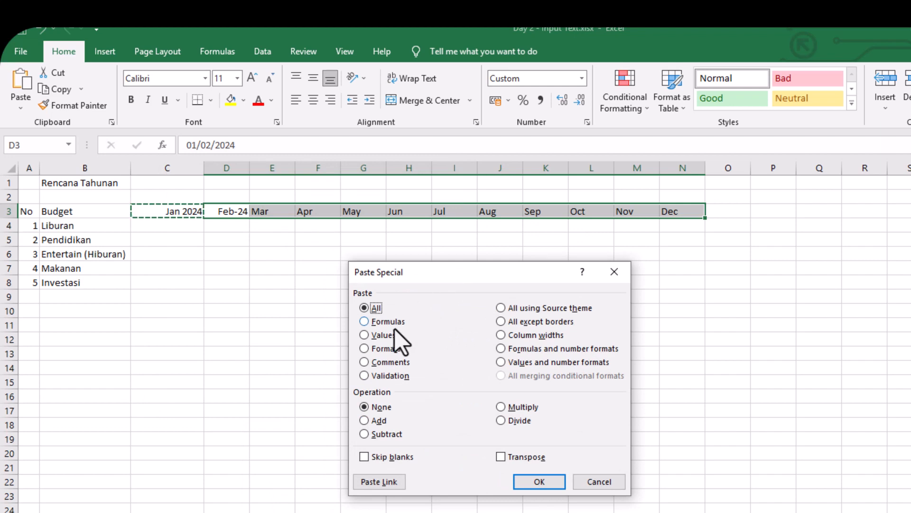
click(389, 349)
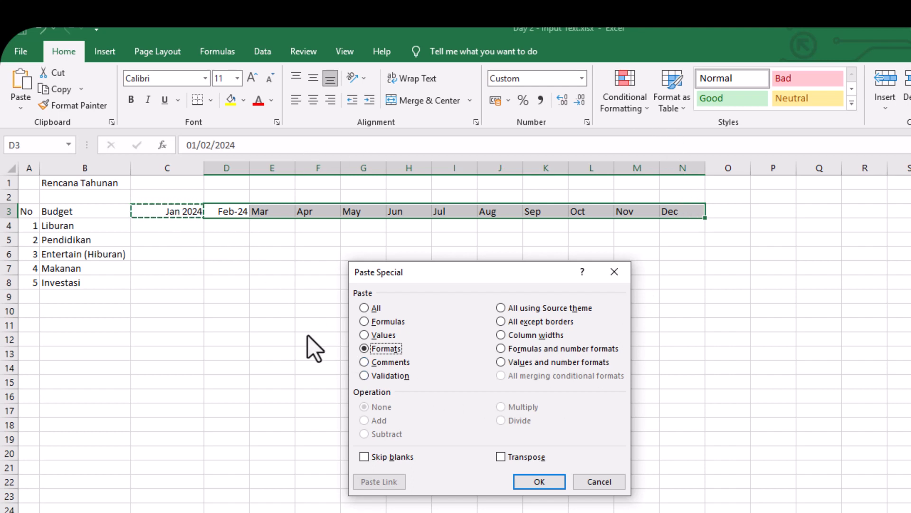
click(543, 483)
click(384, 312)
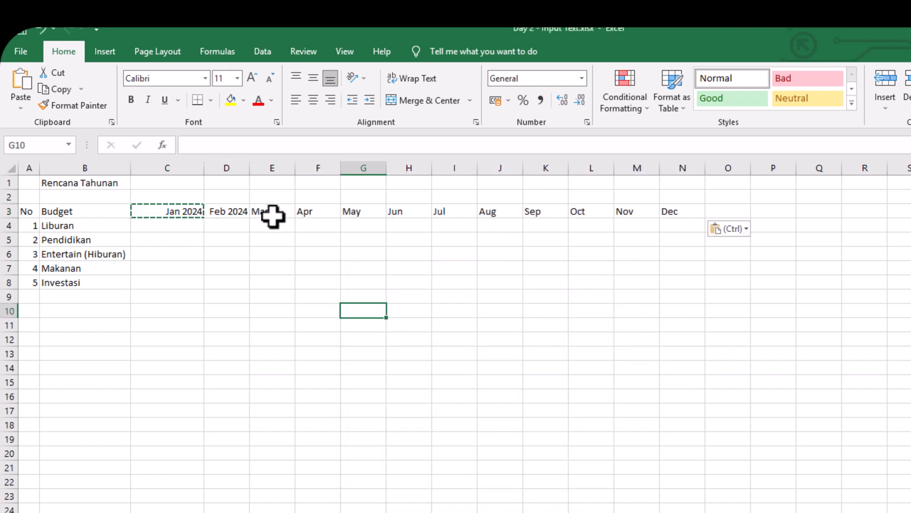
Step: Compare the underlying contents of the February header in D3 with those of the March header in E3
click(240, 212)
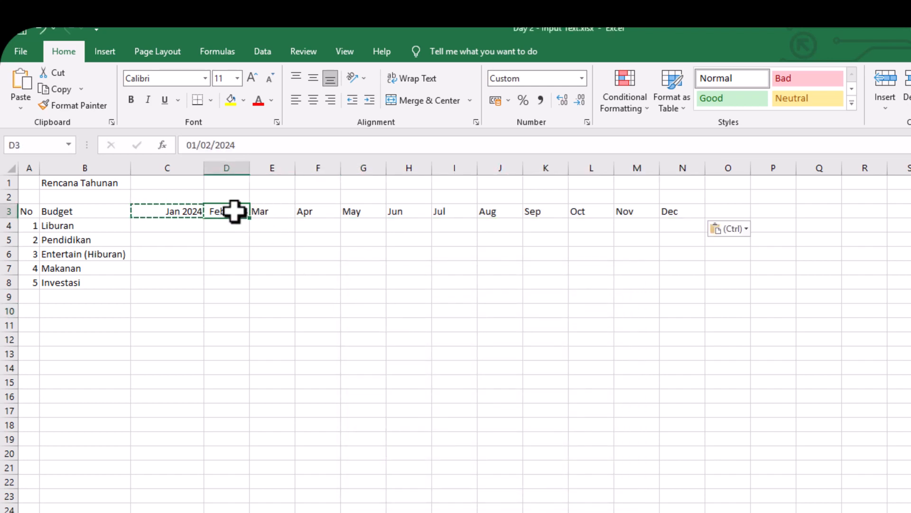
click(270, 208)
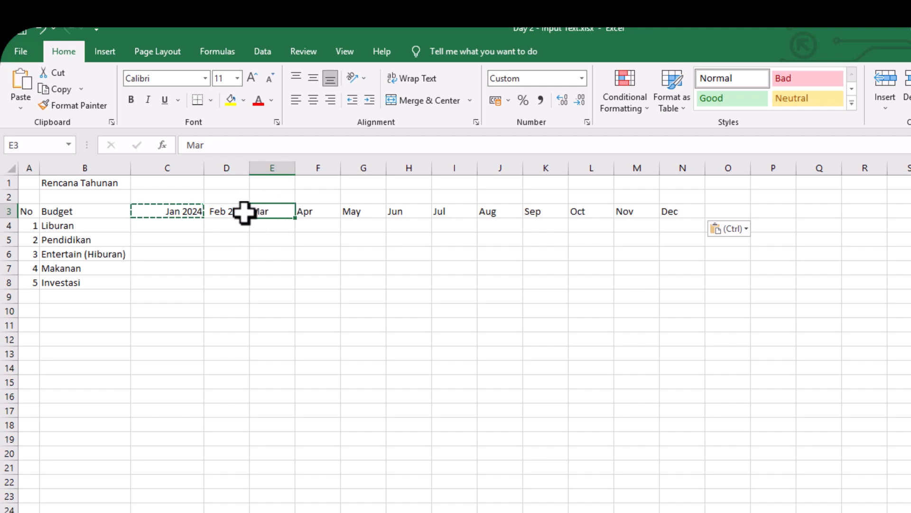
click(234, 212)
click(258, 214)
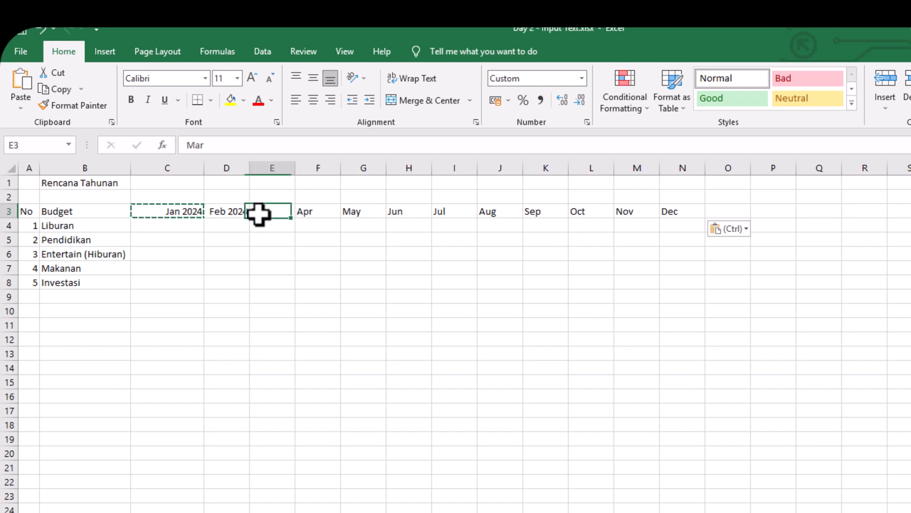
click(240, 214)
click(270, 212)
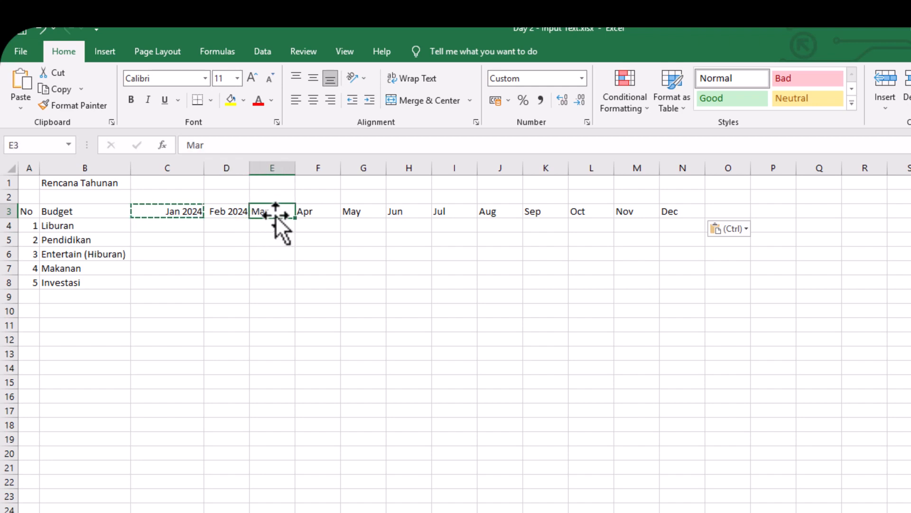
Step: Fill the month series from the Jan 2024 header through Dec 2024 in N3 and autofit the widths of columns C to N
drag(193, 212, 693, 219)
click(573, 267)
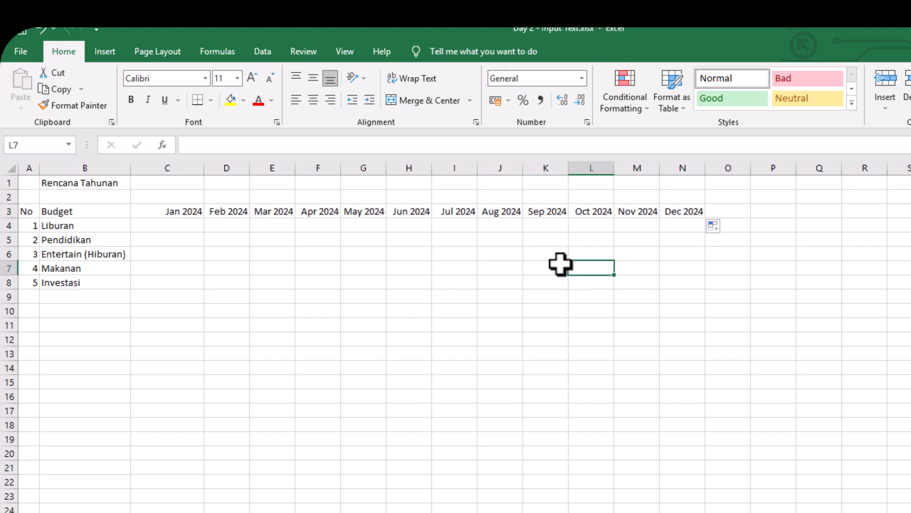
drag(193, 166, 684, 183)
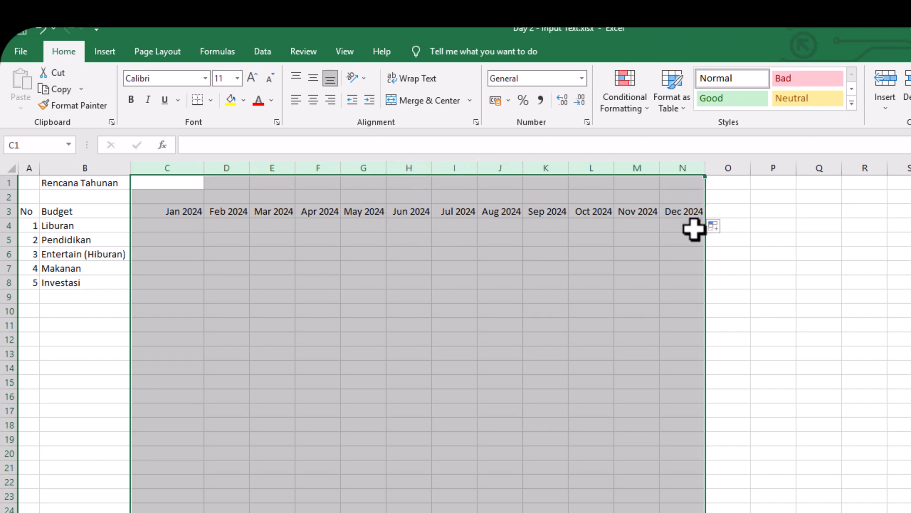
drag(195, 162, 686, 180)
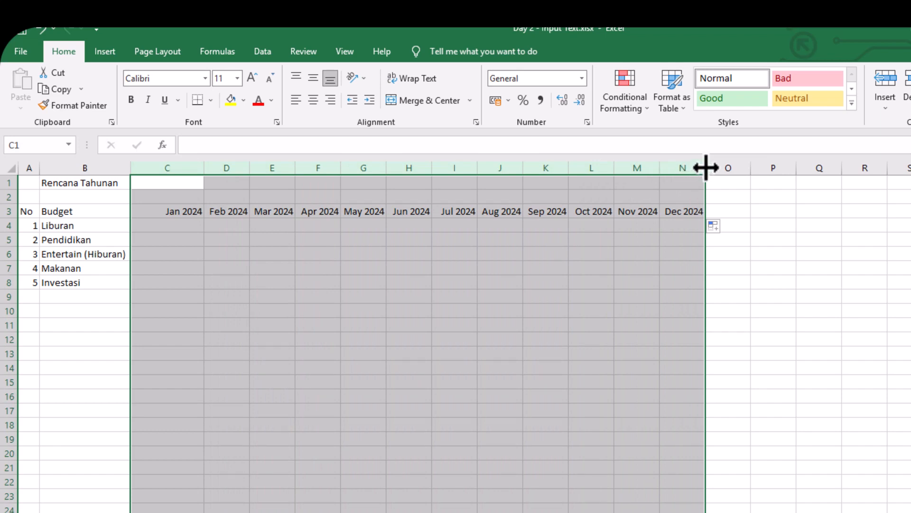
double_click(706, 167)
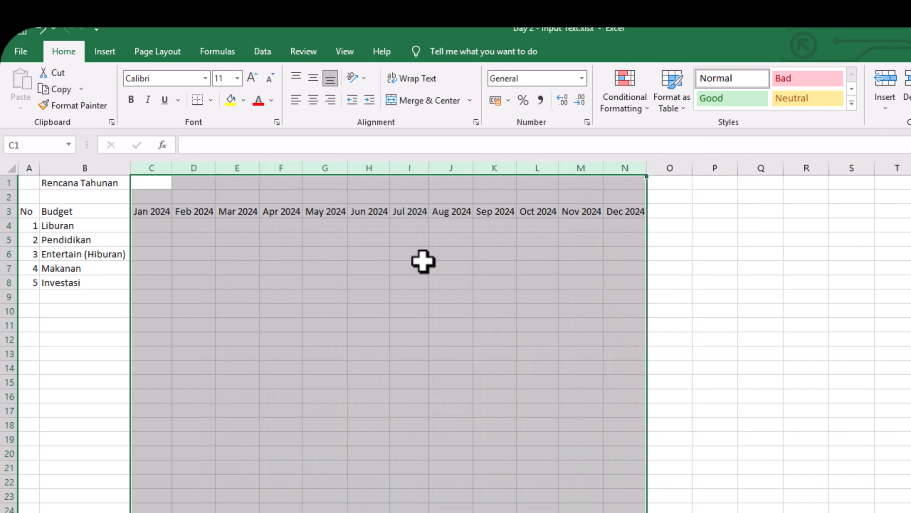
click(165, 213)
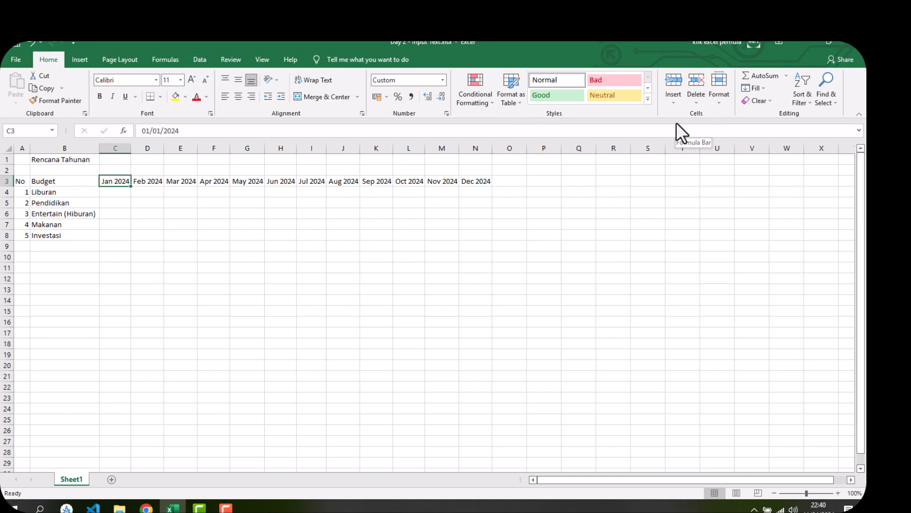
key(alt)
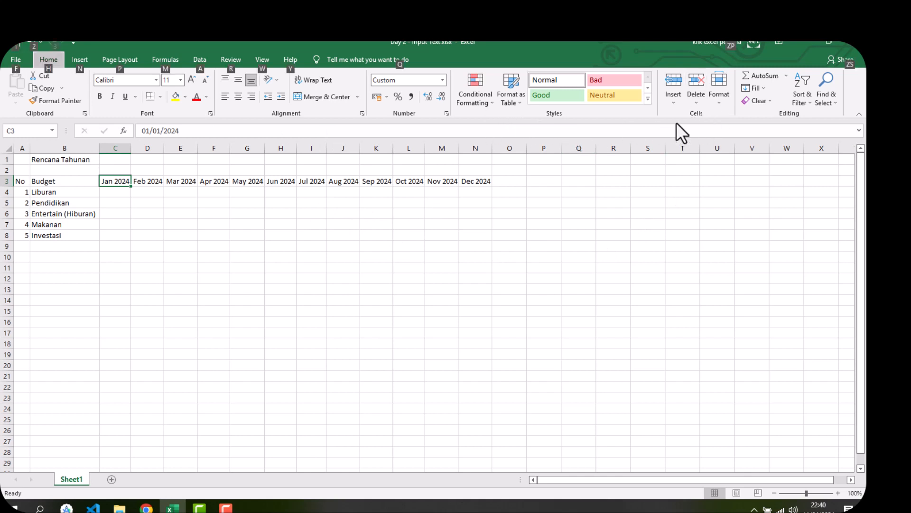
key(h)
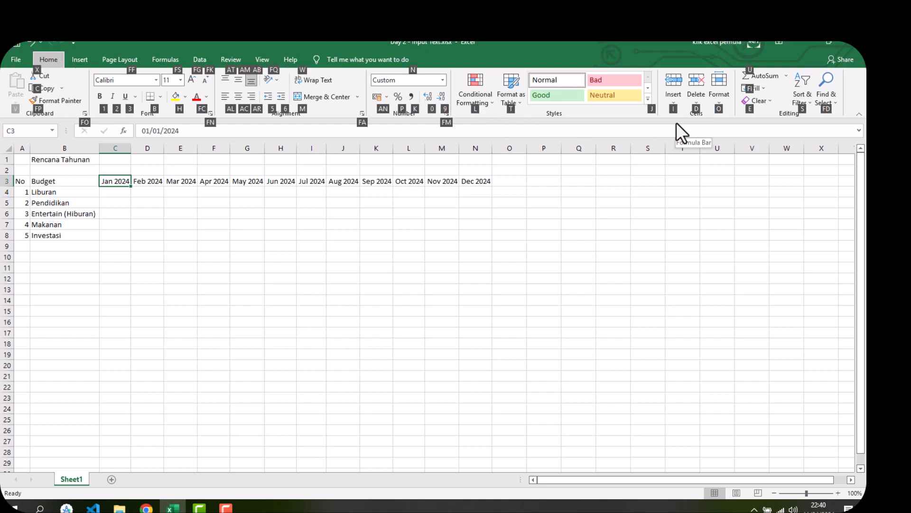
key(o)
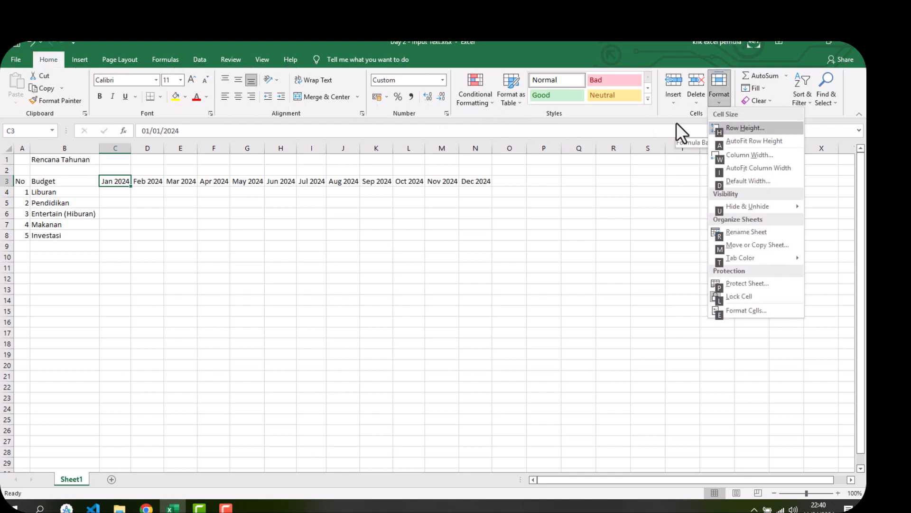
key(Escape)
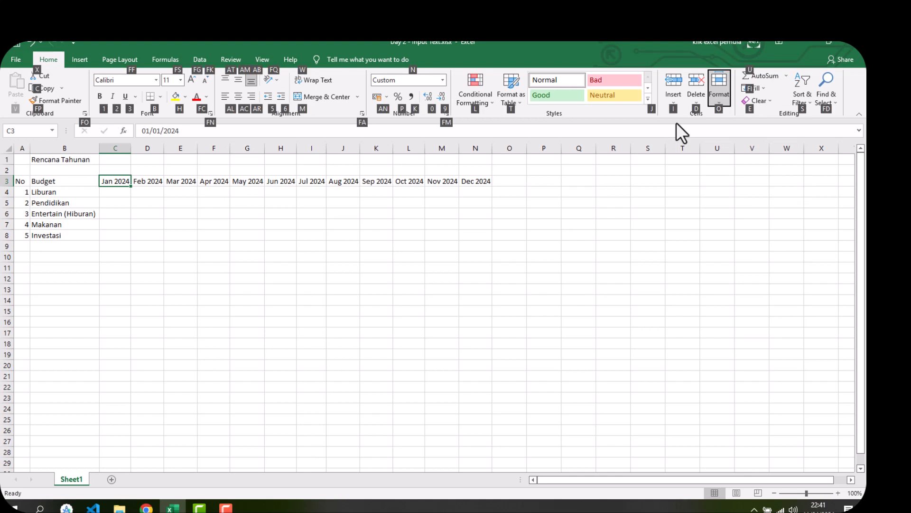
key(Escape)
key(Escape)
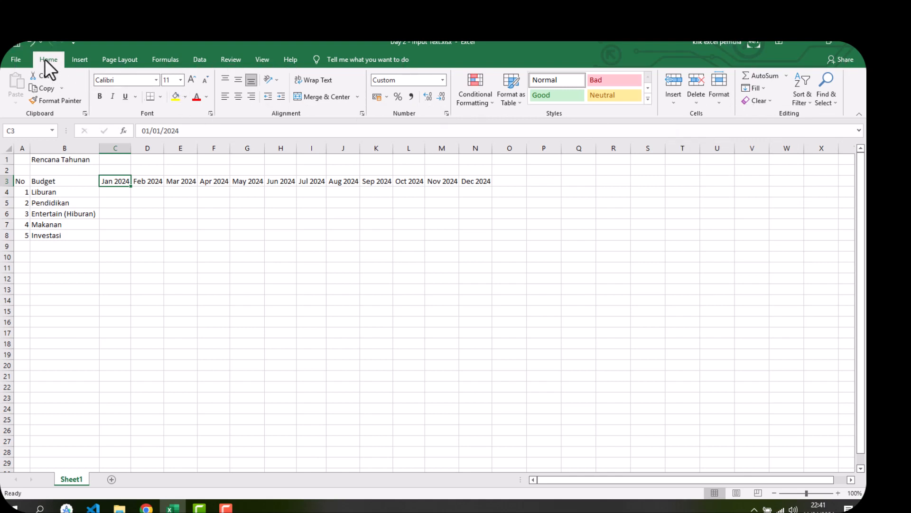
Step: Check the column widths of the Jan 2024 column C and the Jun 2024 column H
click(723, 100)
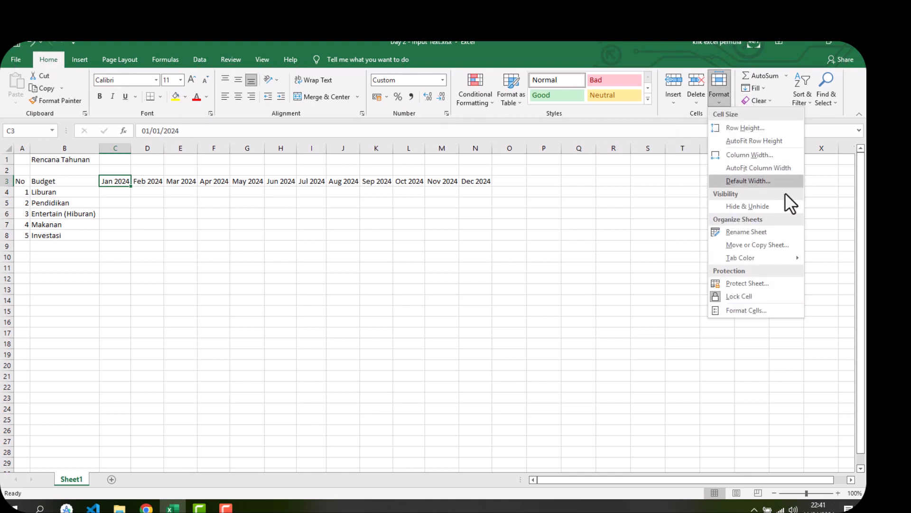
click(771, 162)
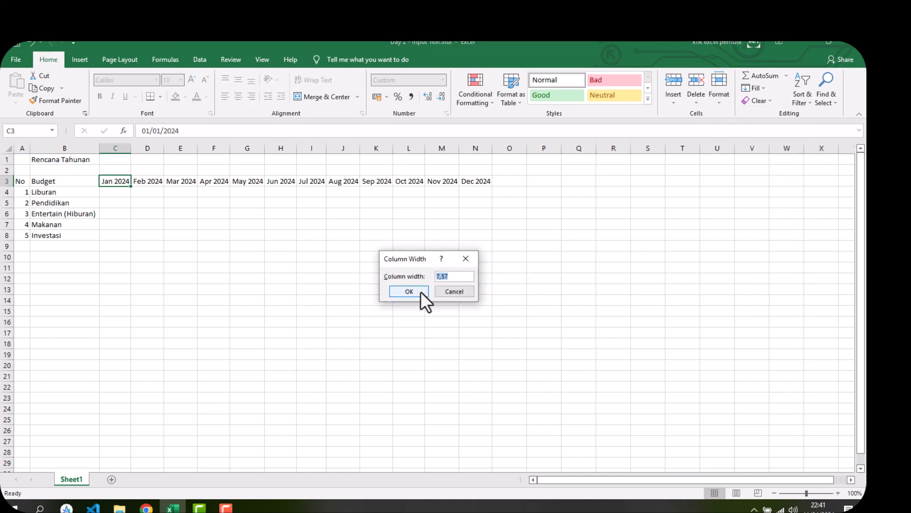
click(454, 289)
click(273, 178)
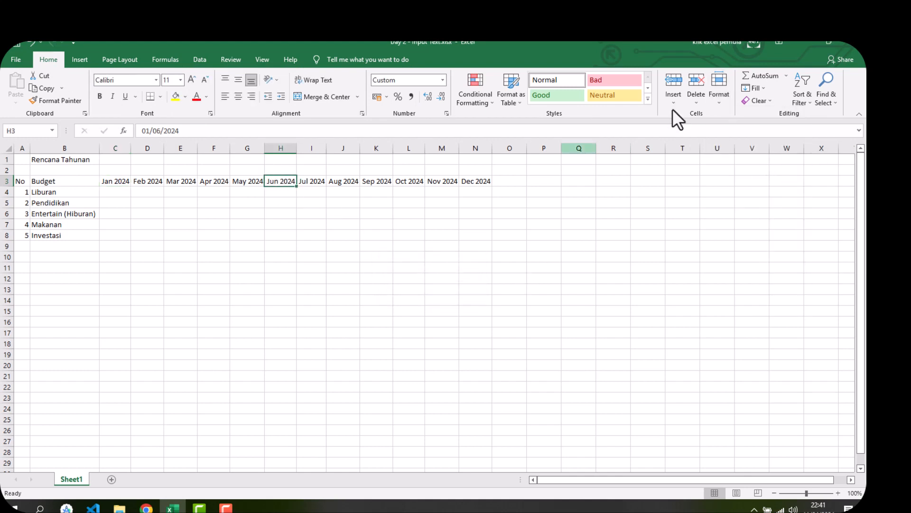
click(717, 99)
click(748, 154)
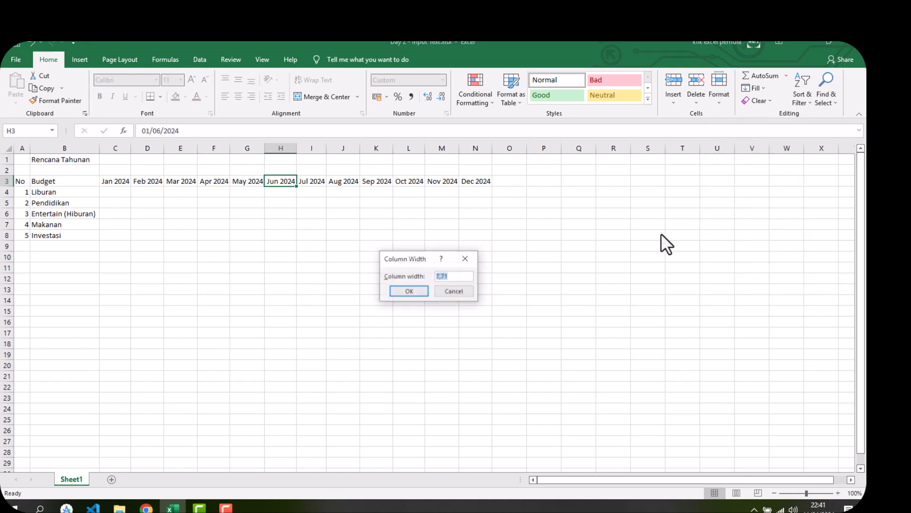
click(451, 288)
Step: Check the column width of the Nov 2024 column M
drag(116, 183, 510, 190)
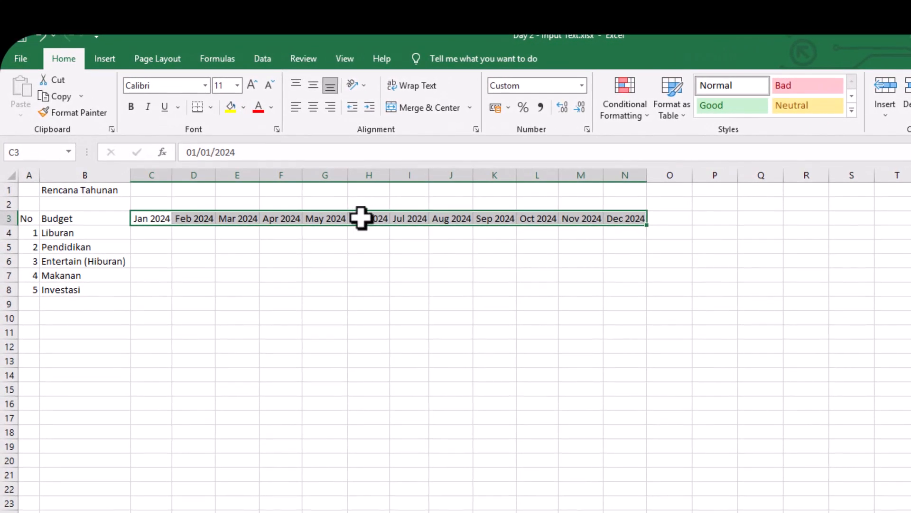
click(360, 219)
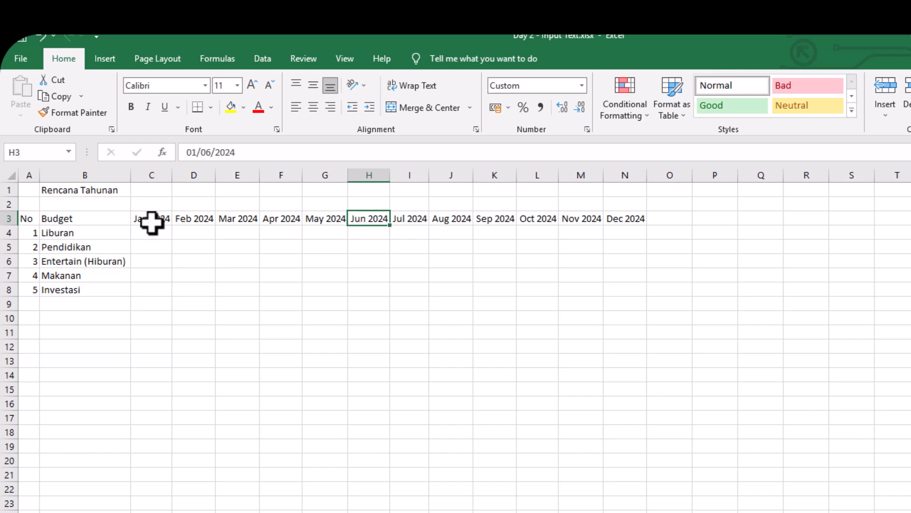
click(591, 220)
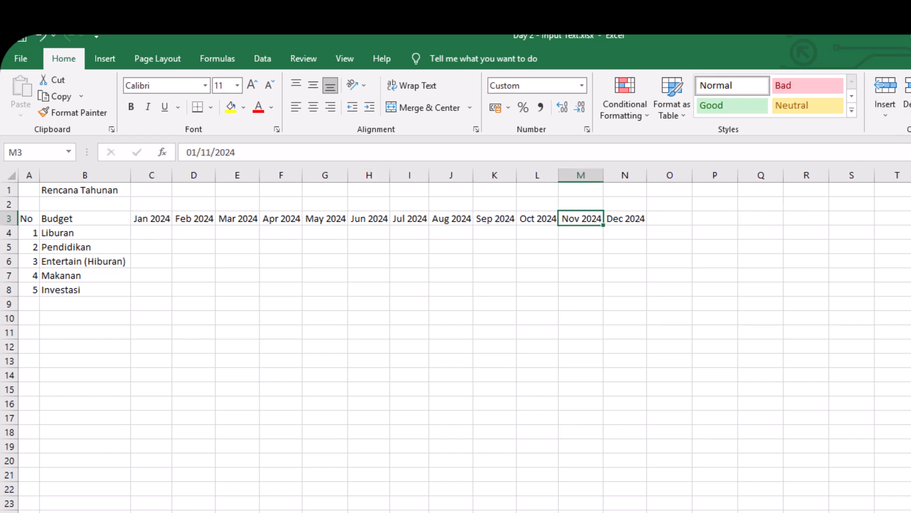
key(alt+h)
key(o)
key(w)
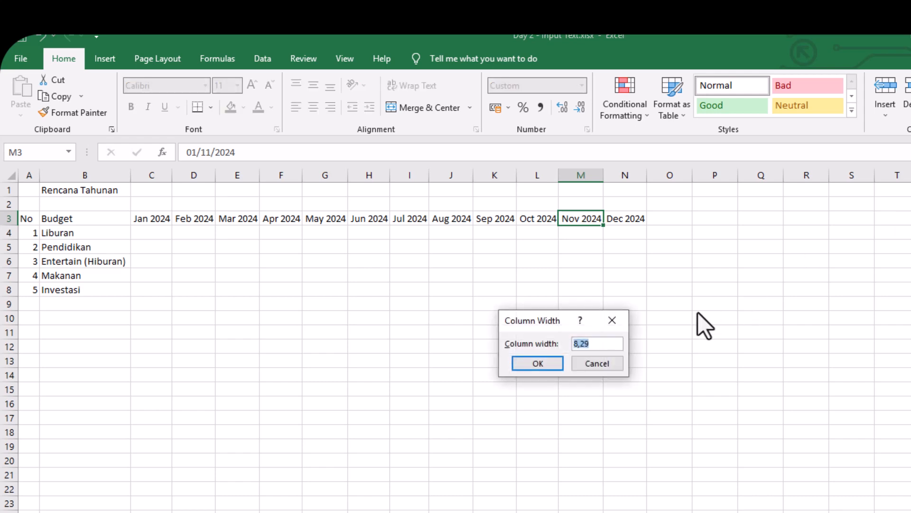
click(593, 362)
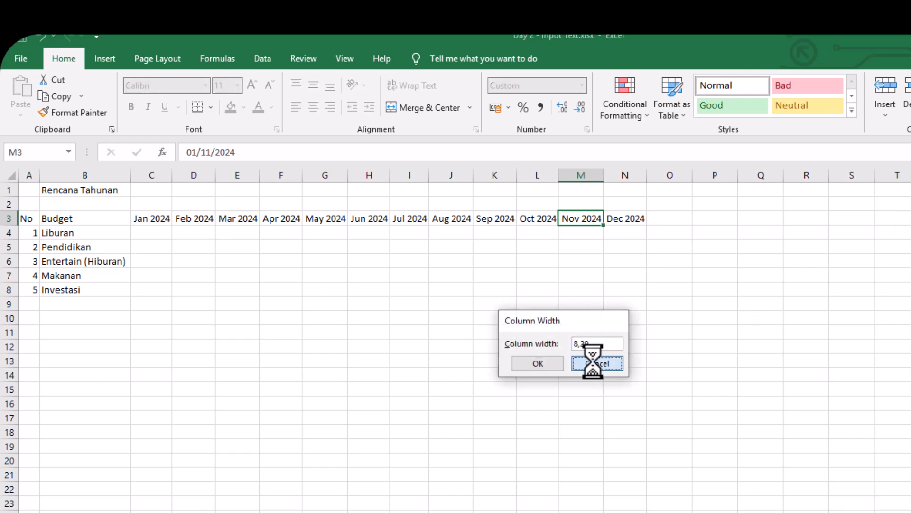
Step: Apply one uniform, wider column width to the month columns C to N
click(159, 219)
drag(195, 219, 635, 222)
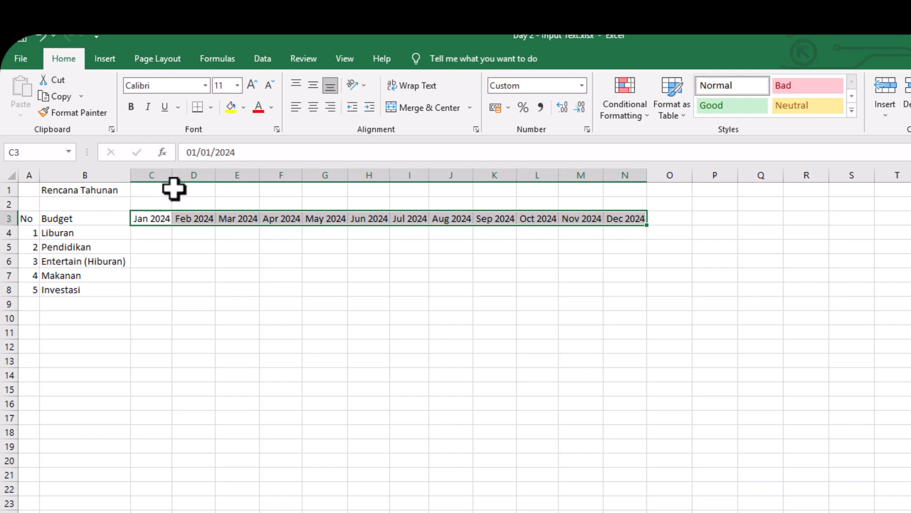
drag(163, 174, 615, 185)
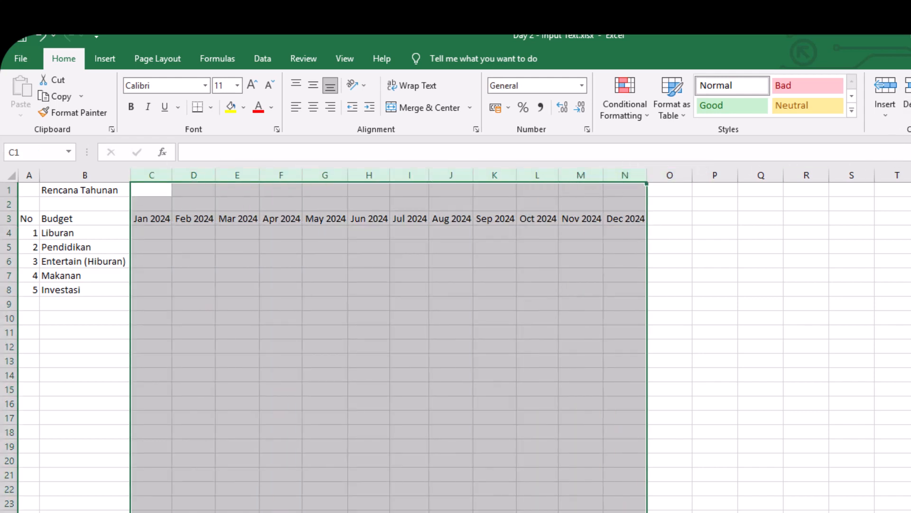
click(910, 176)
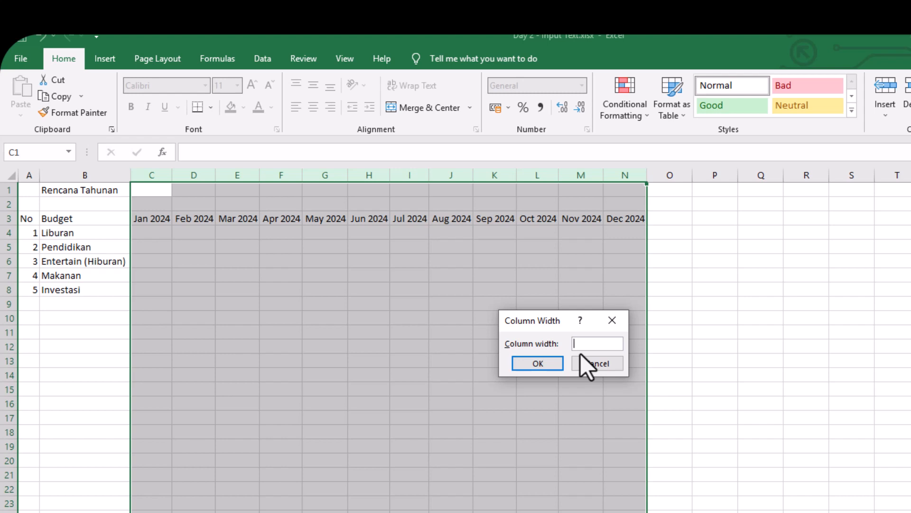
key(Return)
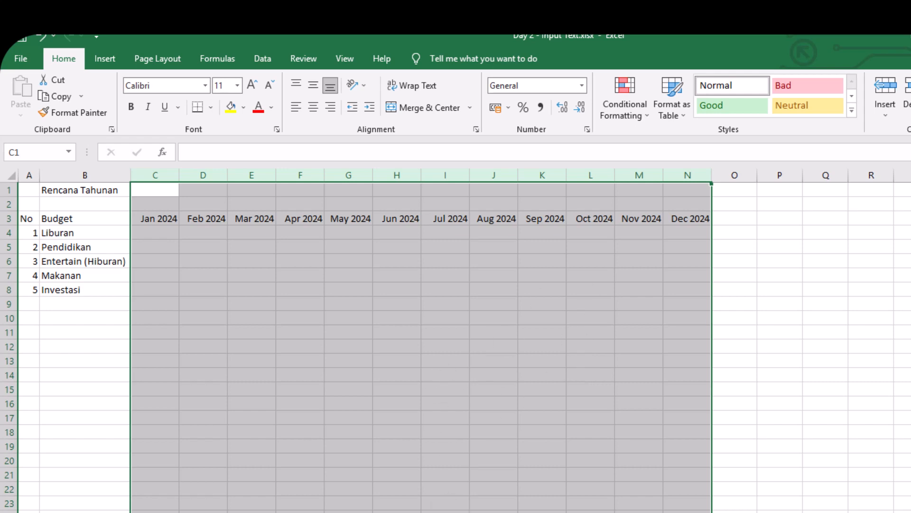
click(499, 229)
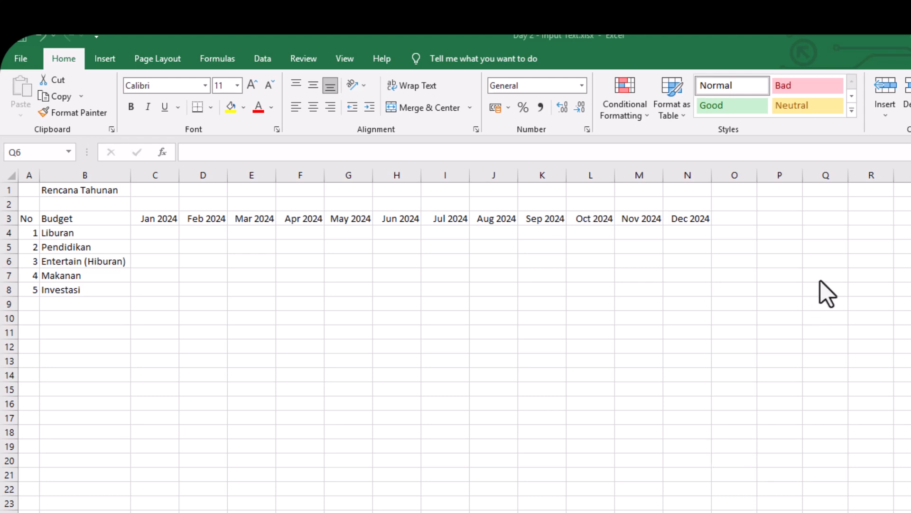
Step: Check the column width of the empty column Q as a reference for the month columns
click(834, 217)
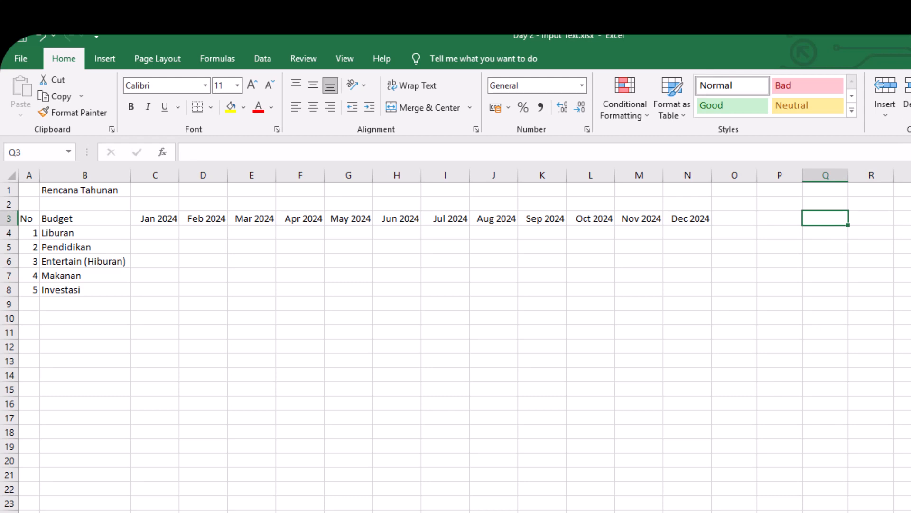
key(alt+h)
key(o)
key(w)
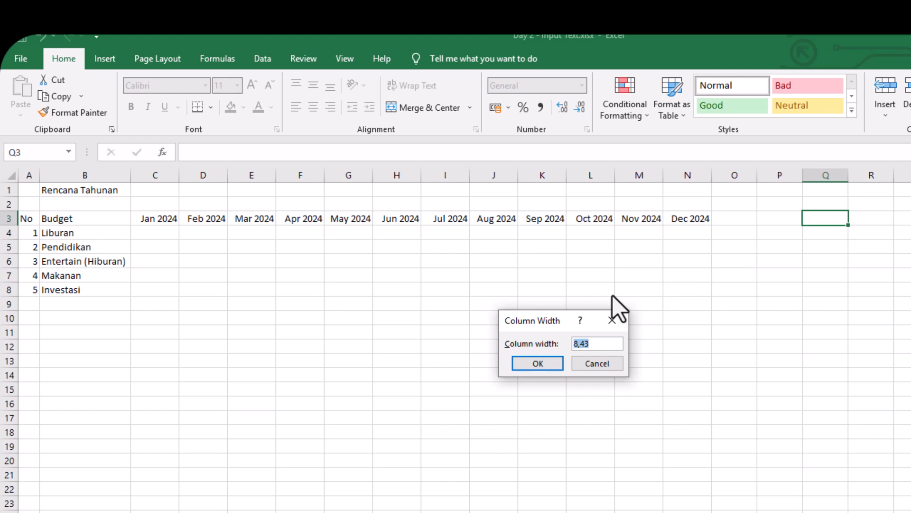
drag(617, 345, 519, 339)
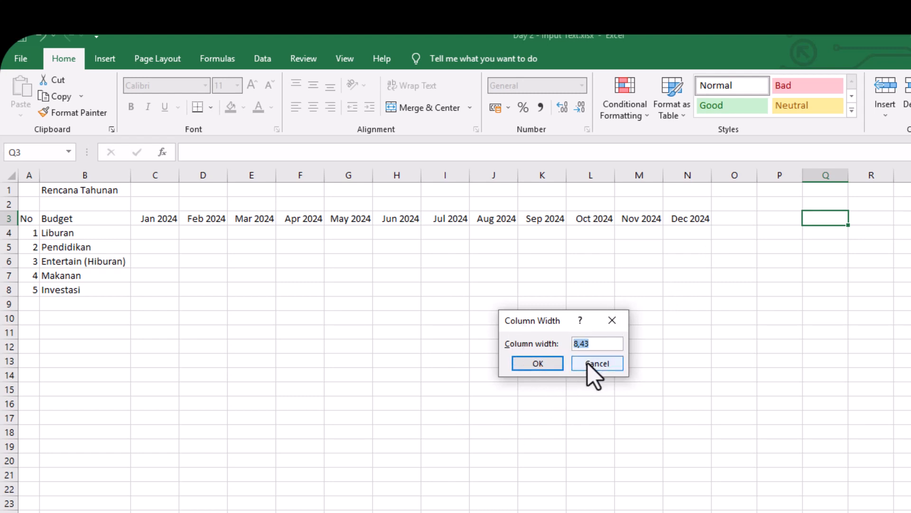
click(588, 362)
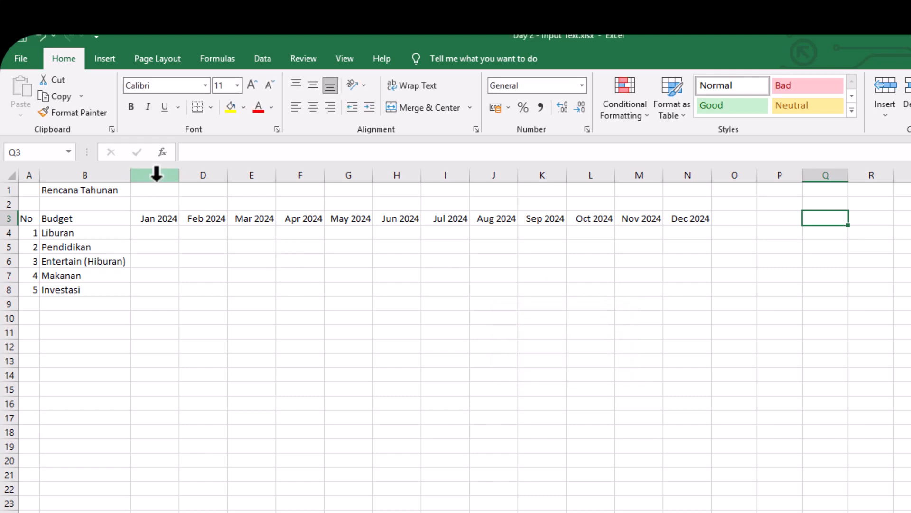
drag(159, 174, 693, 207)
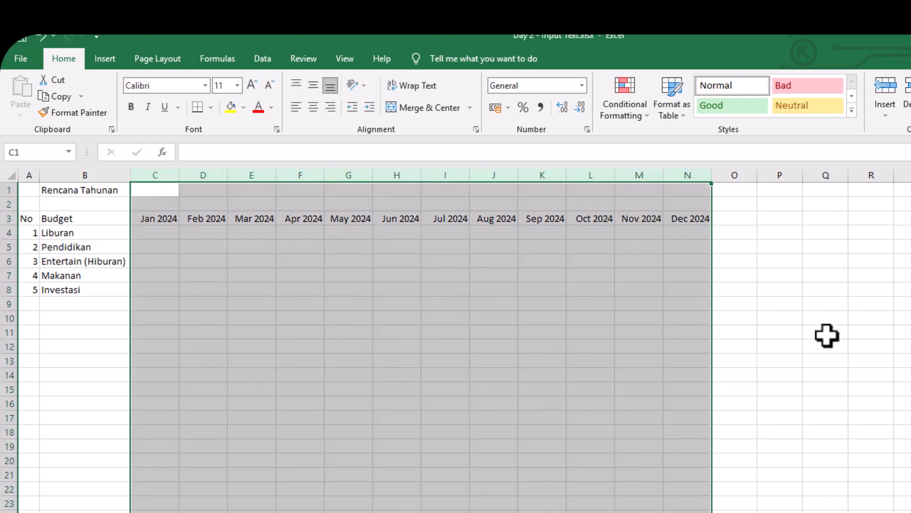
click(204, 236)
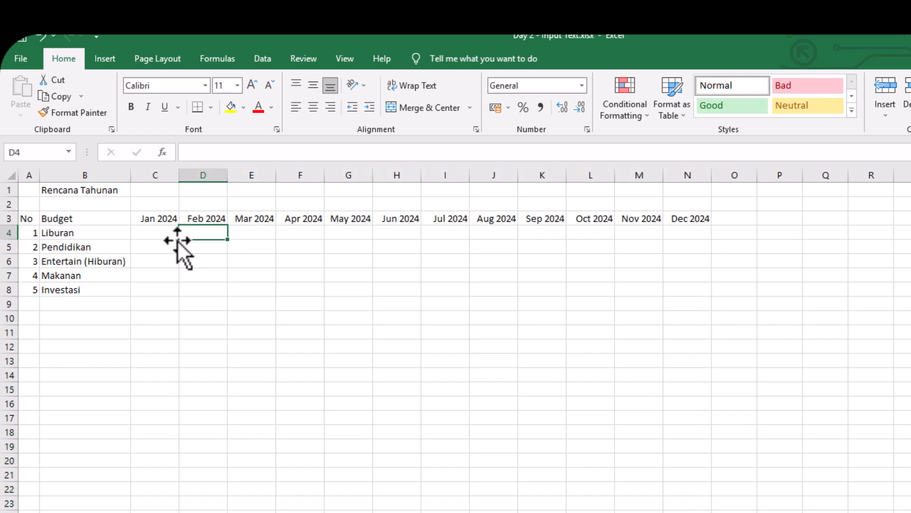
Step: Enter 1500000 as the Jan 2024 amount for Liburan in C4
click(161, 237)
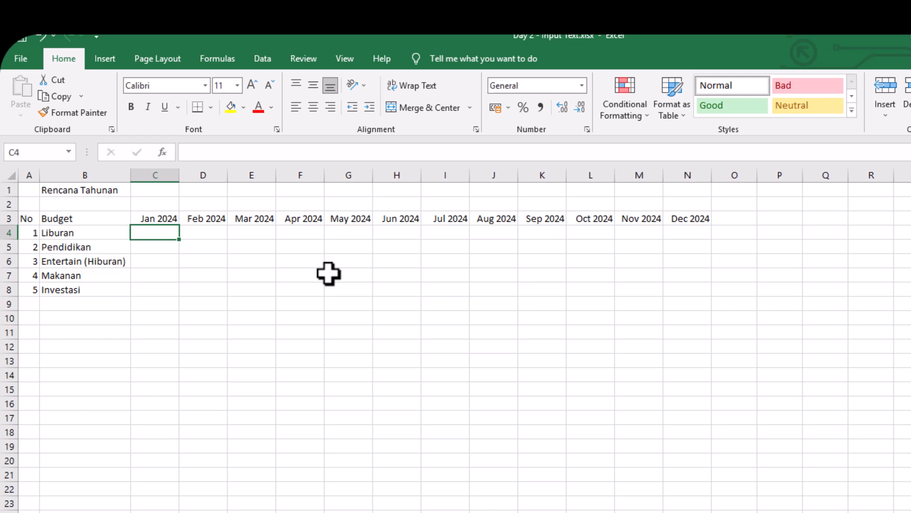
text(150)
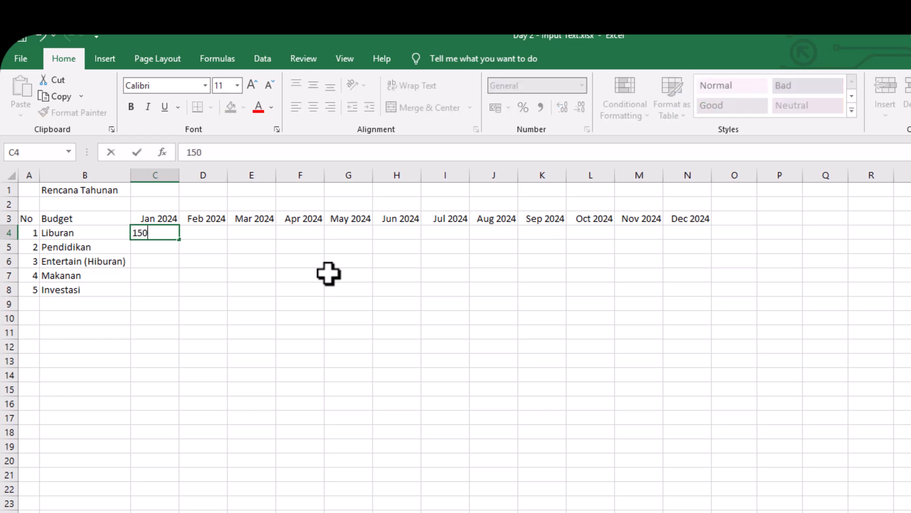
text(0000)
key(Return)
key(Up)
key(Down)
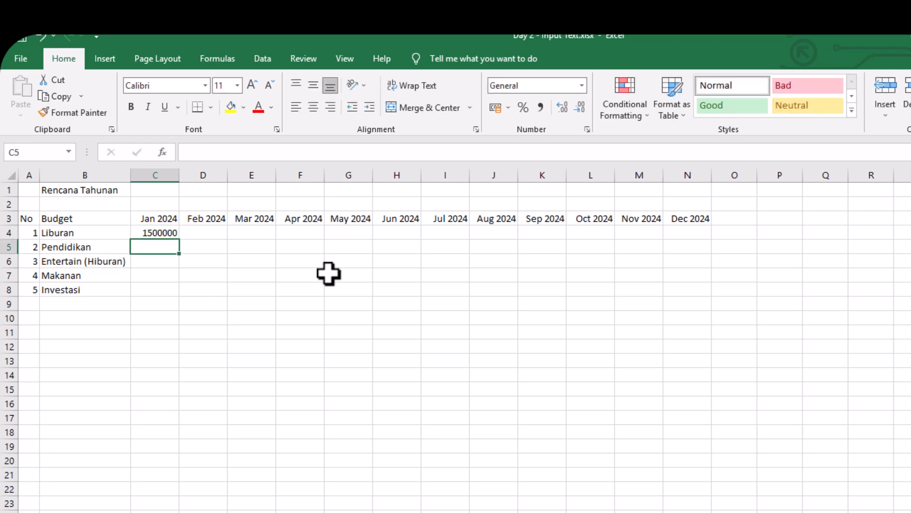
Step: Enter 500000 as the Jan 2024 amount for both Pendidikan in C5 and Entertain (Hiburan) in C6
text(50000)
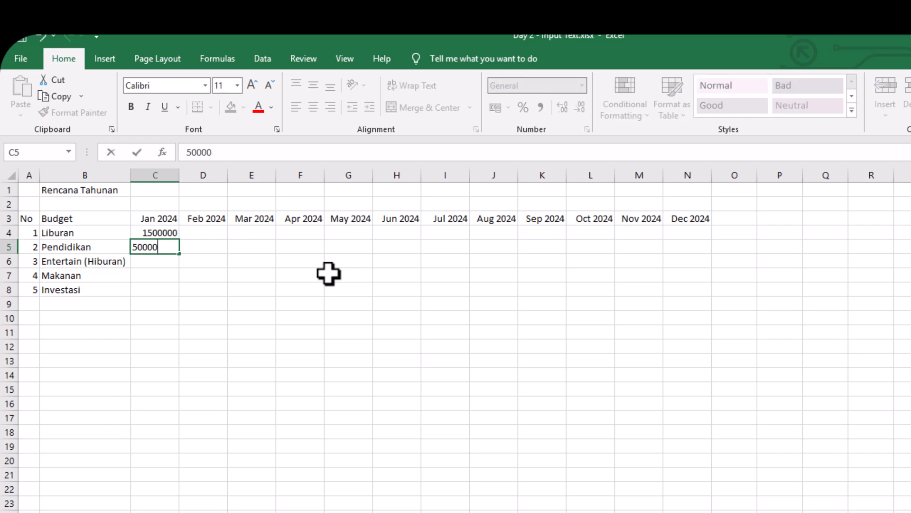
text(0)
key(Return)
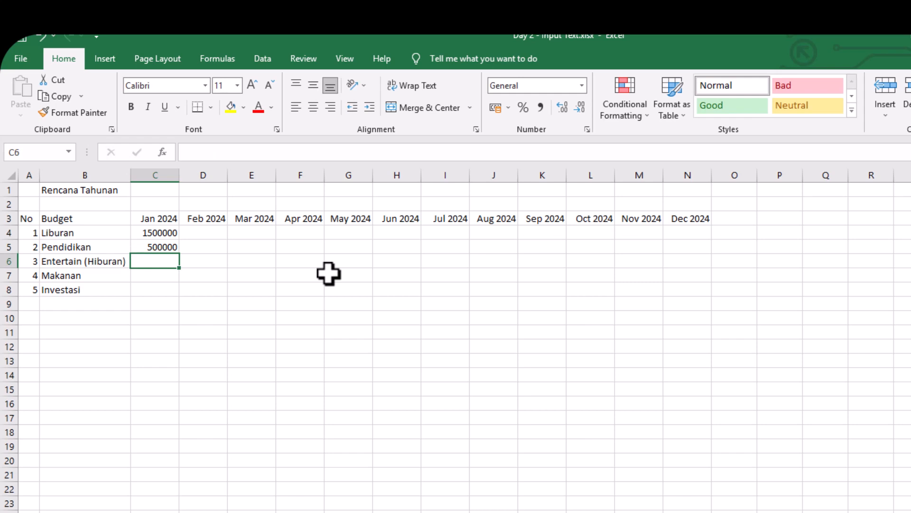
text(500000)
key(Left)
key(Left)
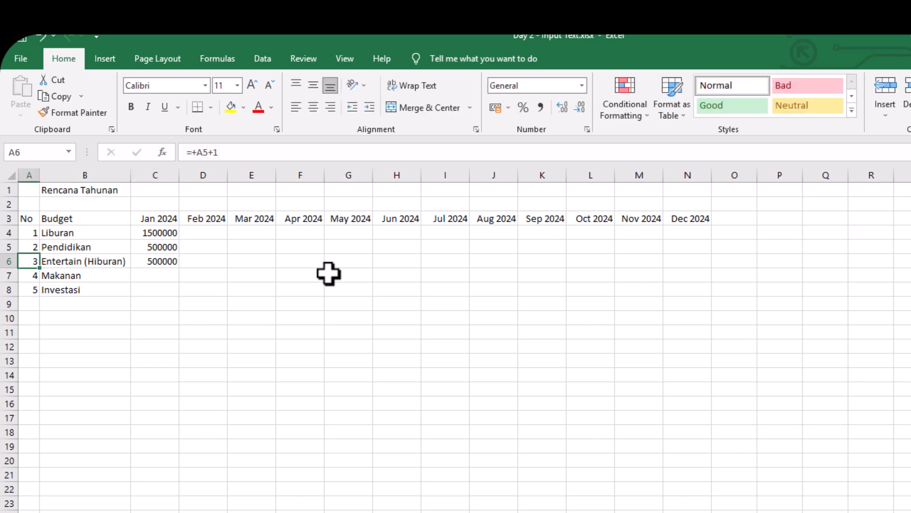
key(Right)
key(Right)
key(Down)
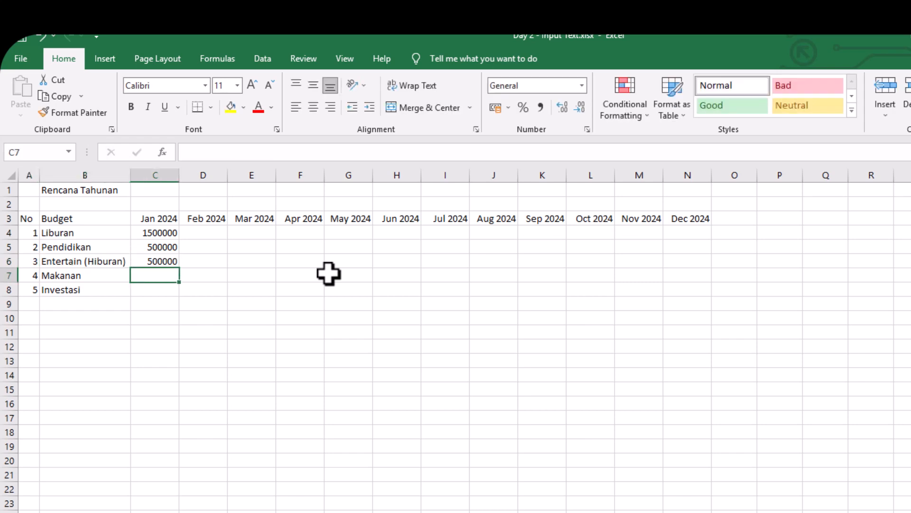
Step: Enter 3000000 as the Jan 2024 amount for Makanan in C7
text(3000000)
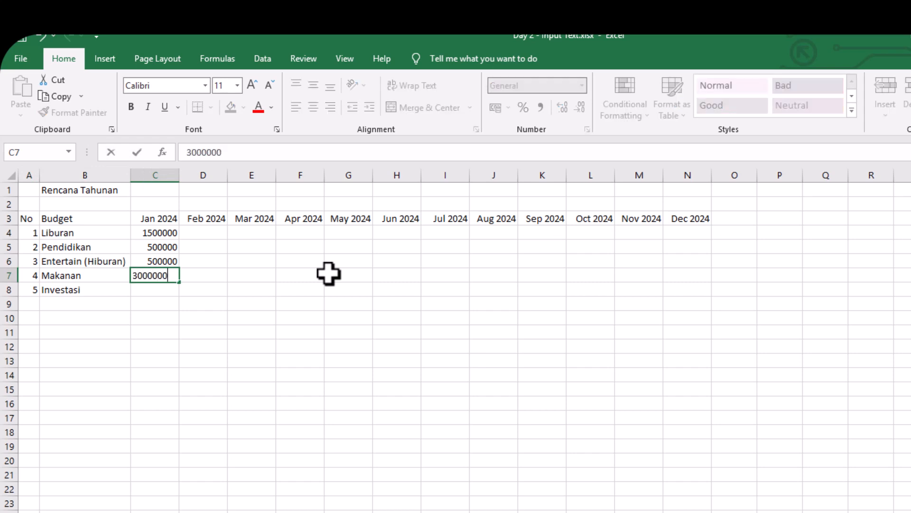
key(Left)
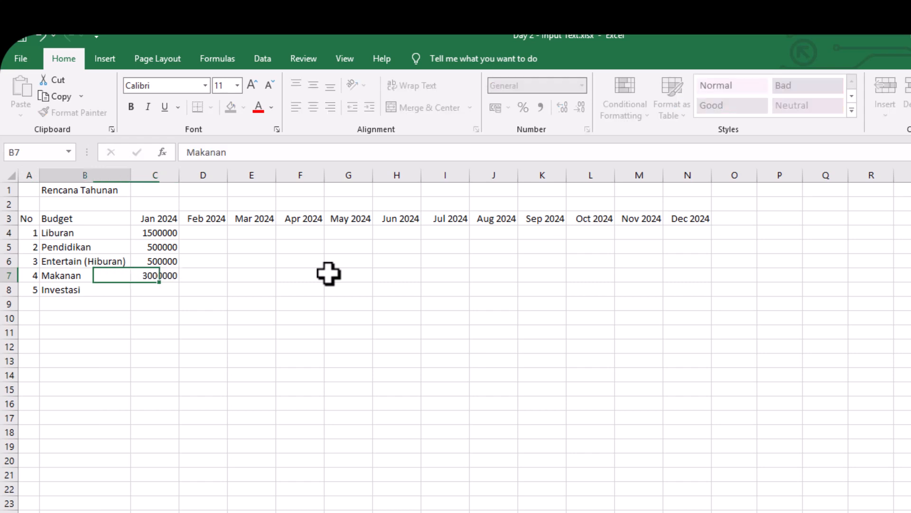
key(Right)
key(Down)
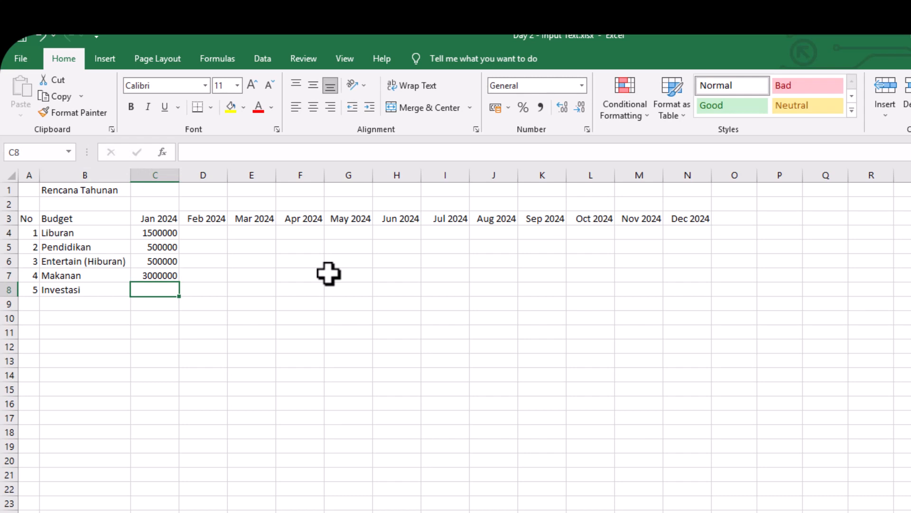
Step: Review the Jan 2024 amounts from Liburan to Makanan in C4:C7
key(Up)
key(Up)
key(Up)
key(Up)
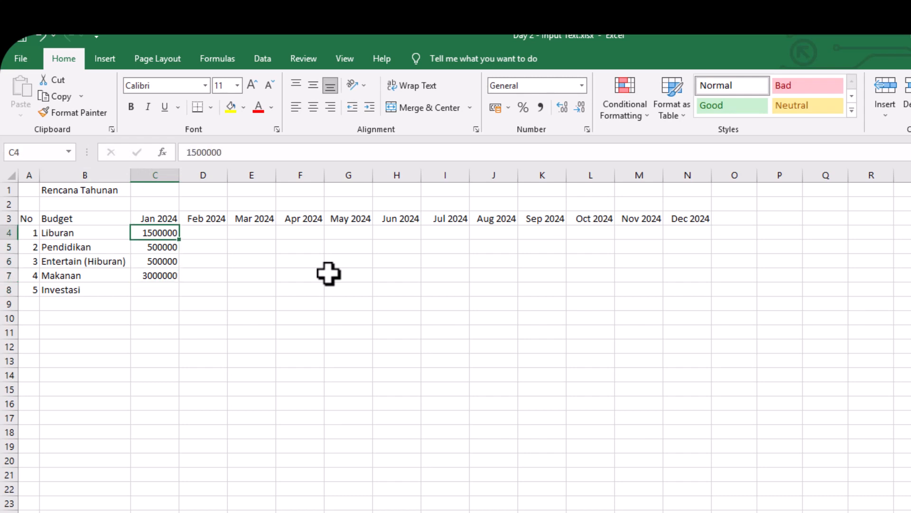
key(shift+Down)
key(shift+Down)
key(shift+Down)
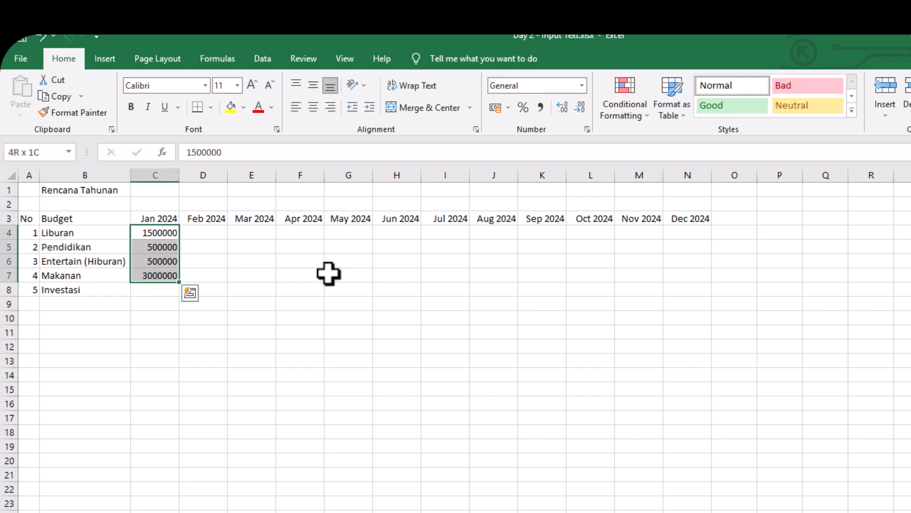
key(Down)
key(Down)
key(Down)
key(Down)
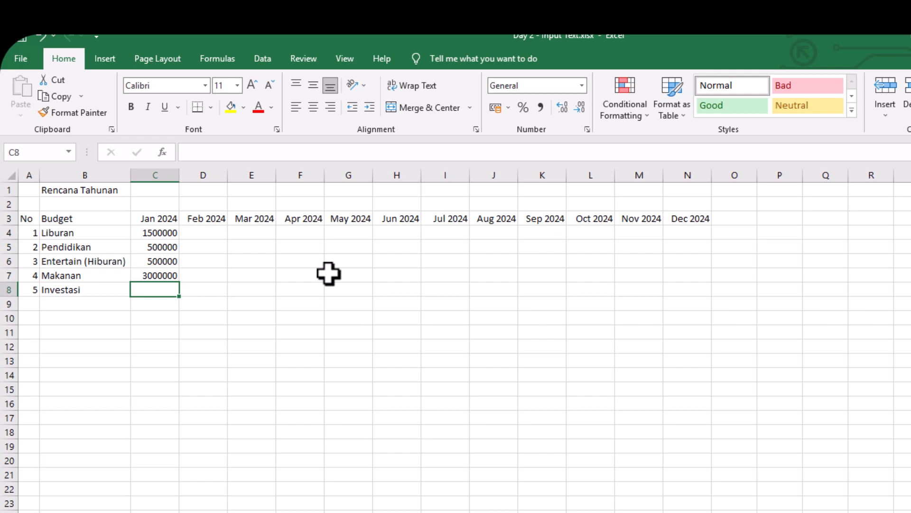
Step: Enter the formula =C4+C5+C6+C7*10% as the Jan 2024 amount for Investasi in C8
text(=)
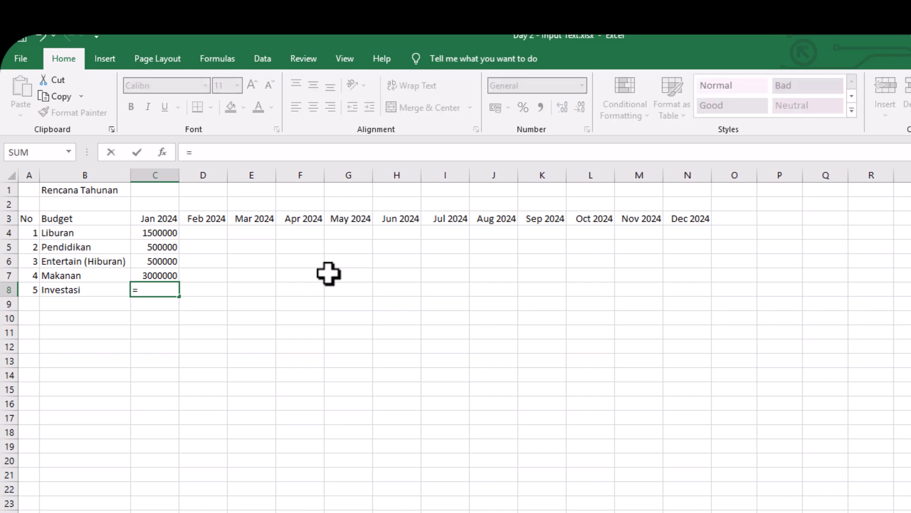
key(Up)
key(Up)
key(Up)
key(Up)
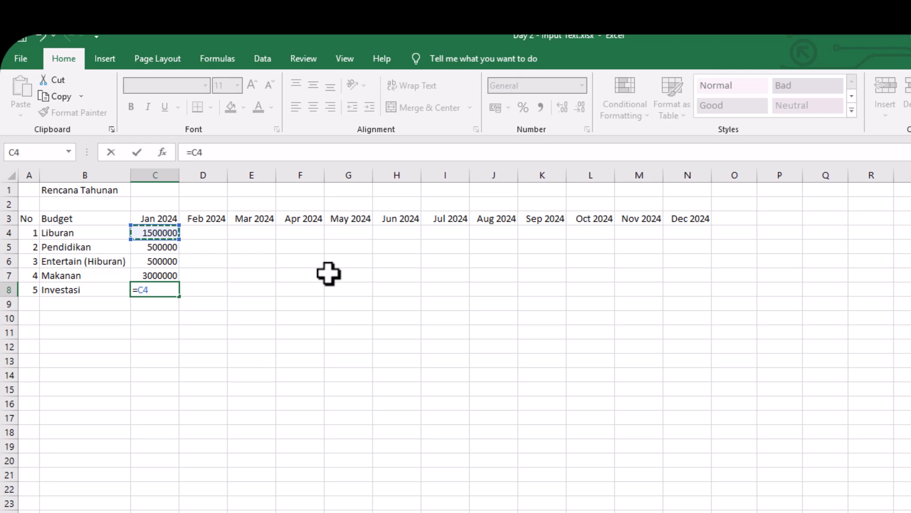
text(+)
key(Up)
key(Up)
key(Up)
text(+)
key(Up)
key(Up)
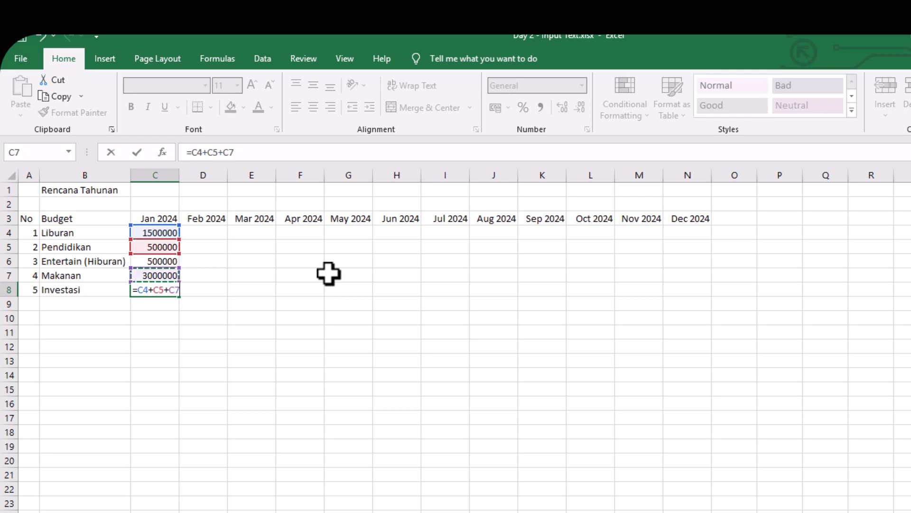
text(+)
key(Up)
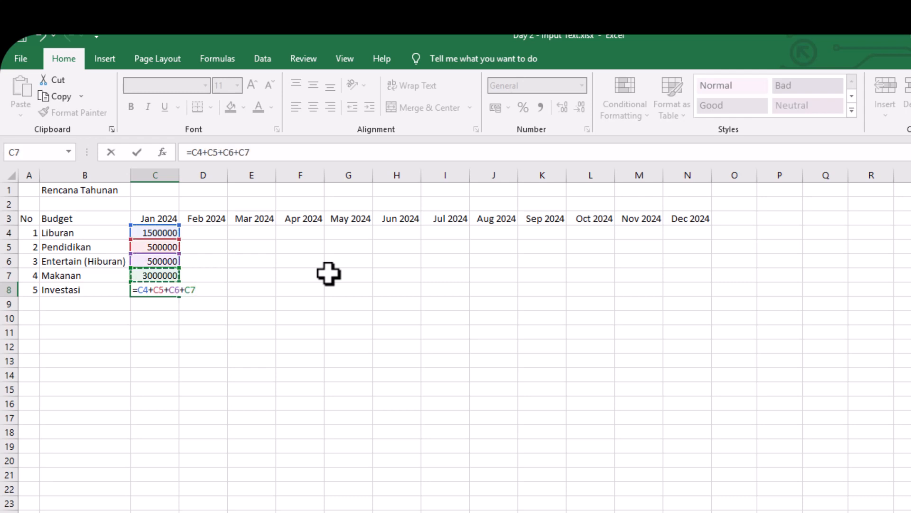
text(*10%)
key(Return)
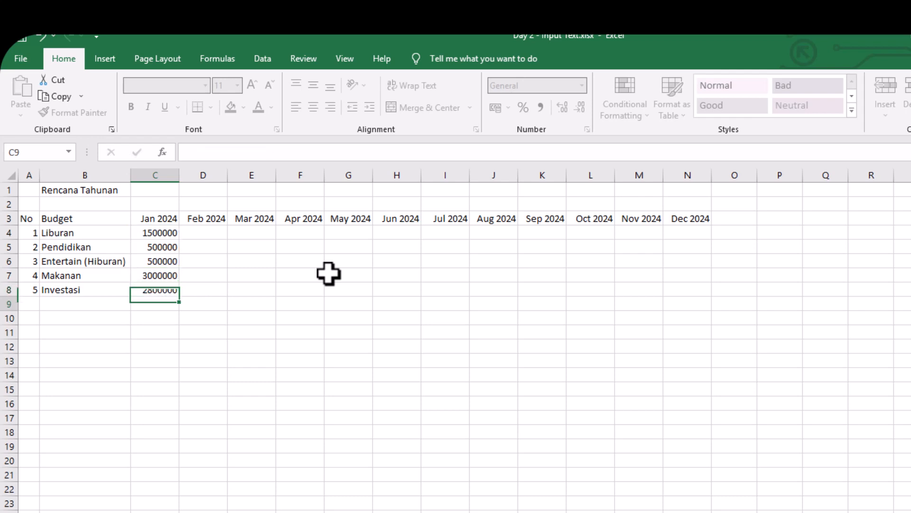
key(Up)
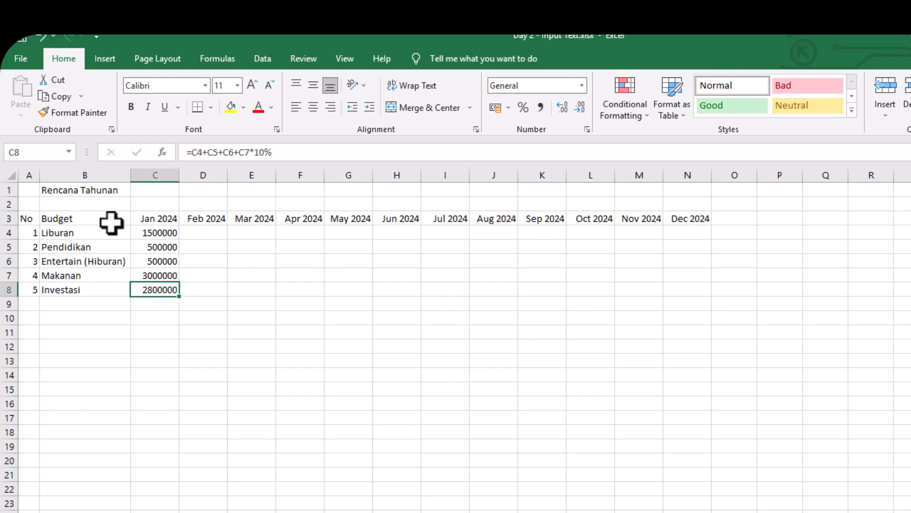
Step: Format the Jan 2024 amounts in C4:C8 with the comma number style for thousands separators without decimals
drag(147, 233, 158, 289)
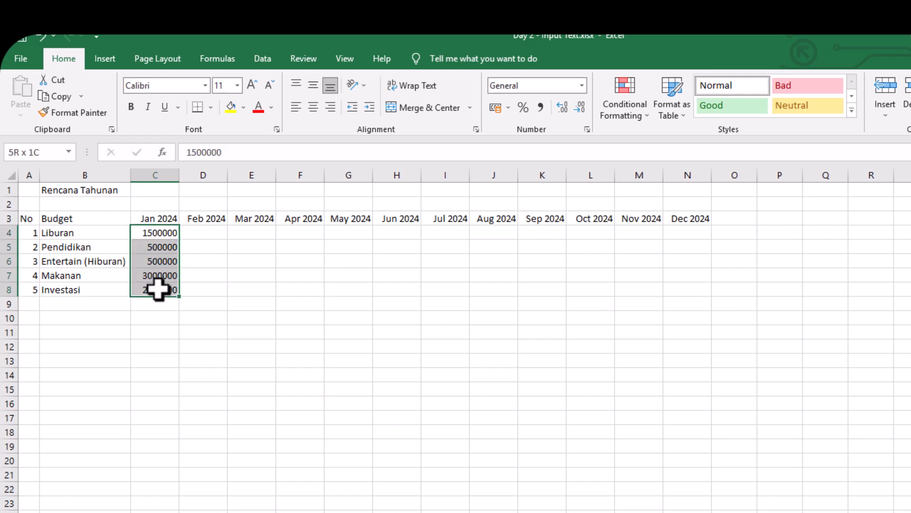
click(166, 237)
drag(166, 237, 153, 294)
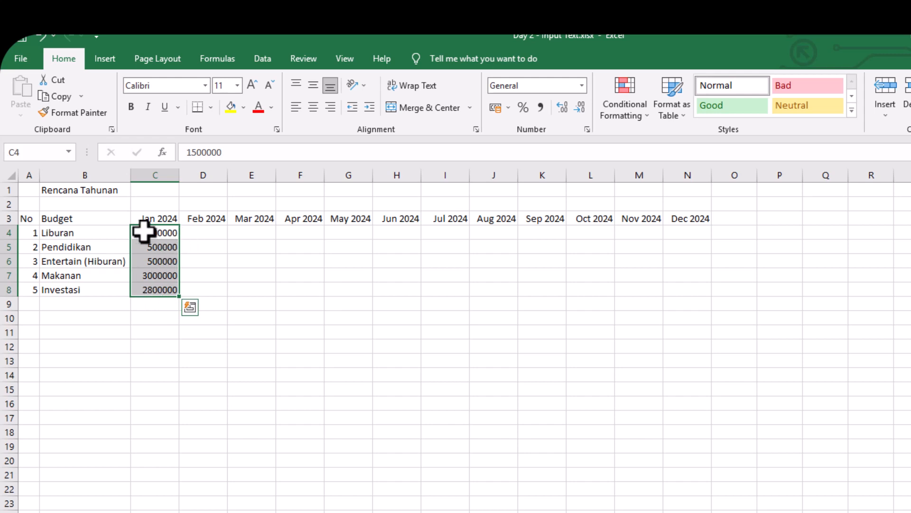
click(158, 305)
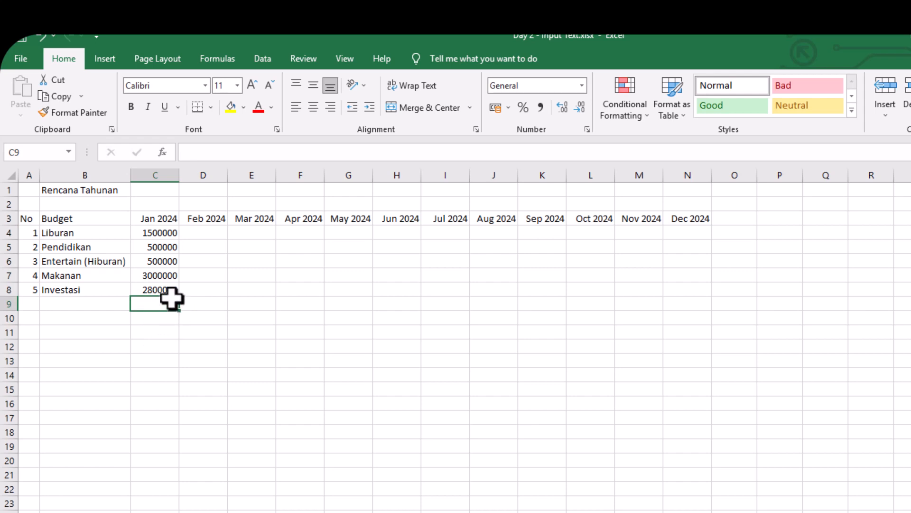
drag(168, 233, 172, 285)
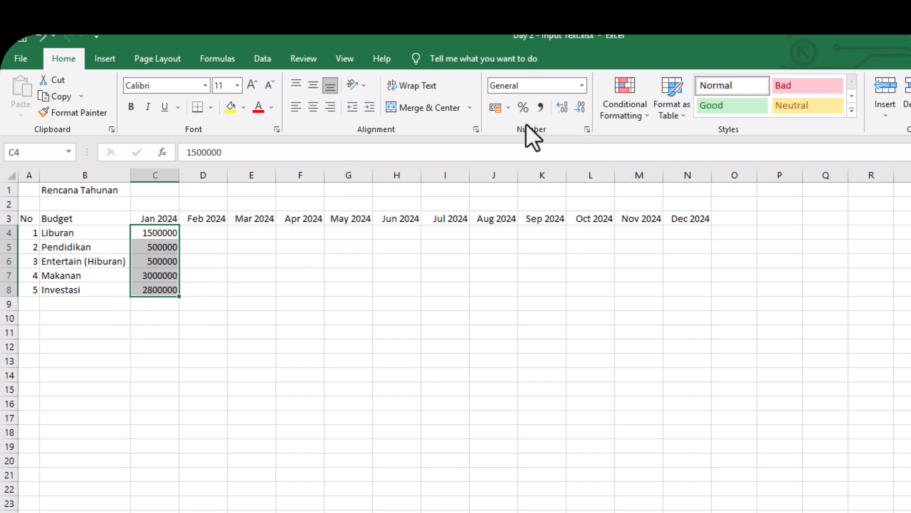
click(540, 108)
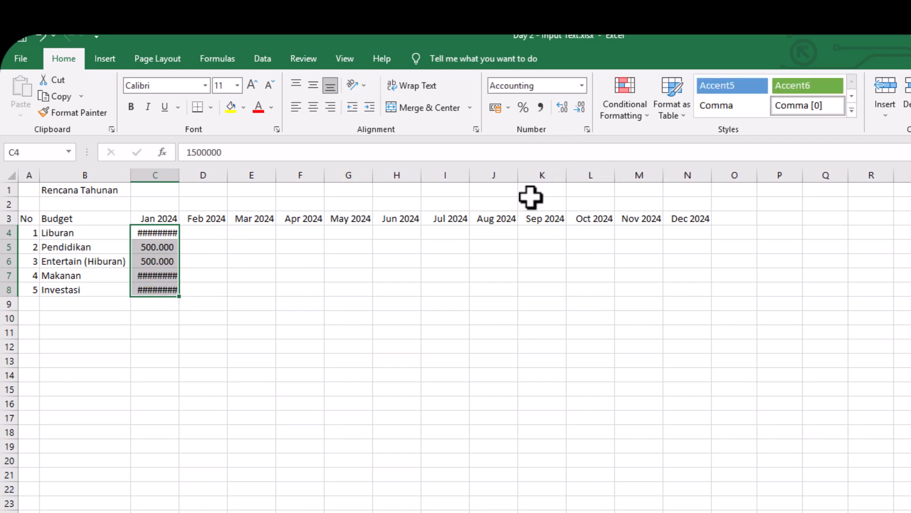
Step: Try autofitting column C to the formatted Jan 2024 amounts, and undo that width change
click(161, 273)
drag(161, 235, 154, 291)
click(152, 232)
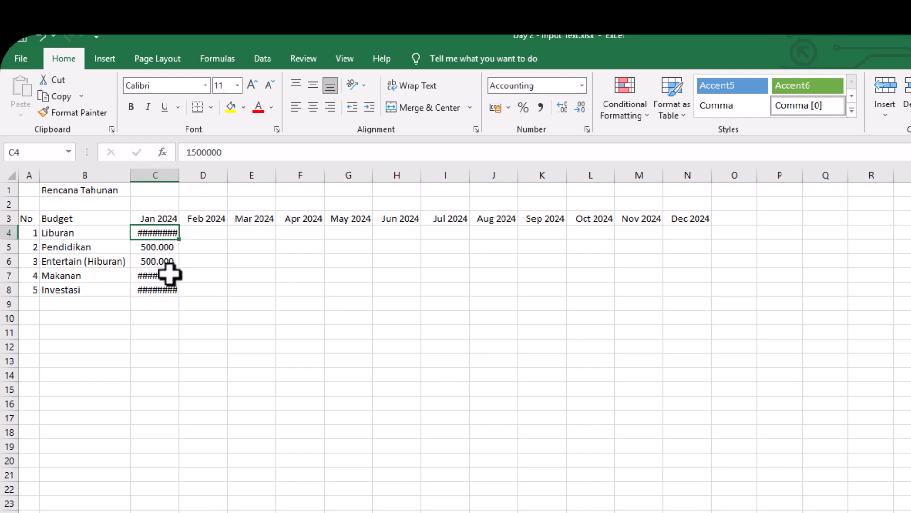
double_click(181, 177)
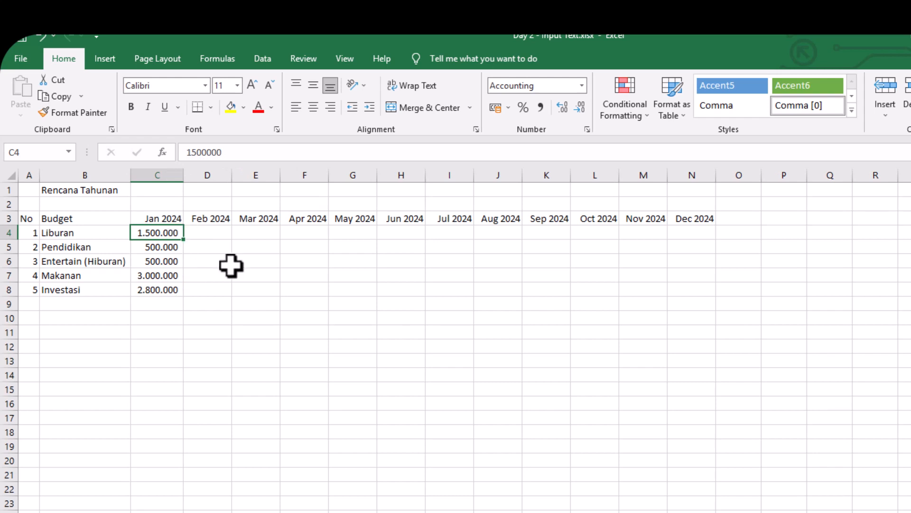
key(ctrl+z)
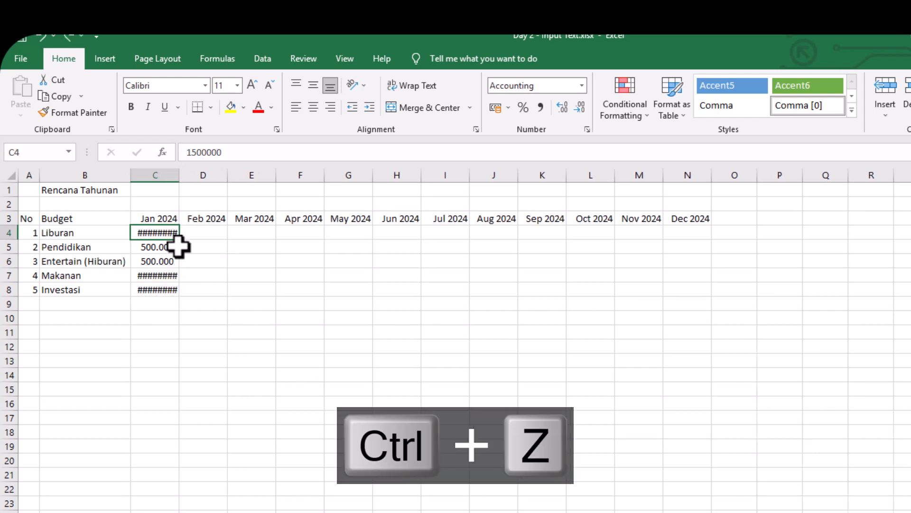
Step: Set the width of the Jan 2024 column C to 10
click(159, 219)
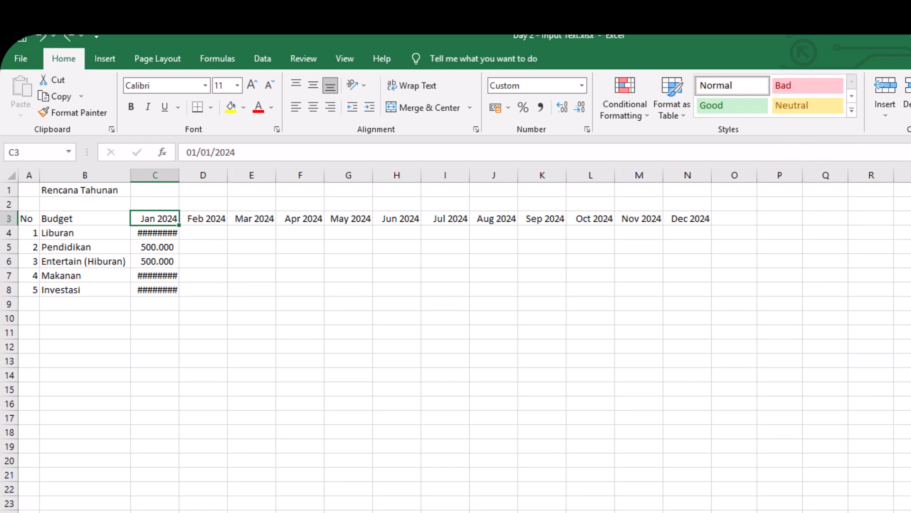
key(alt+h)
key(o)
key(w)
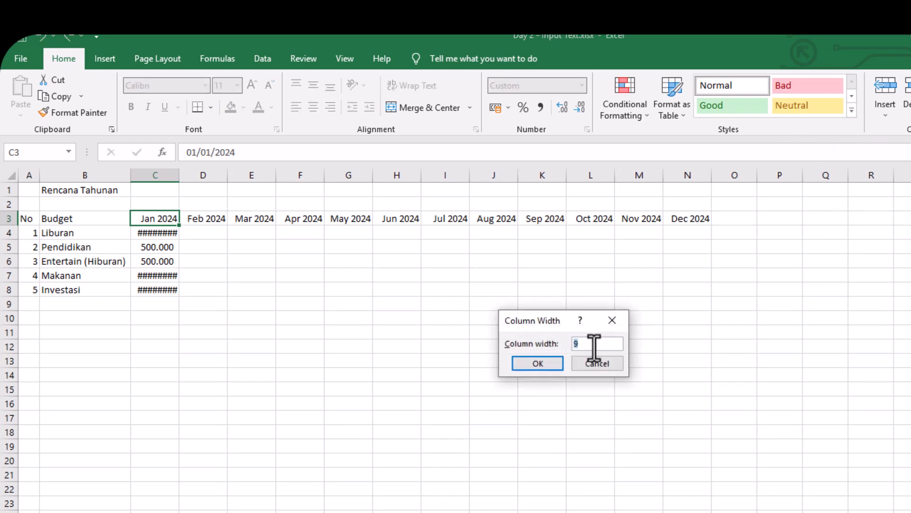
text(10)
key(Return)
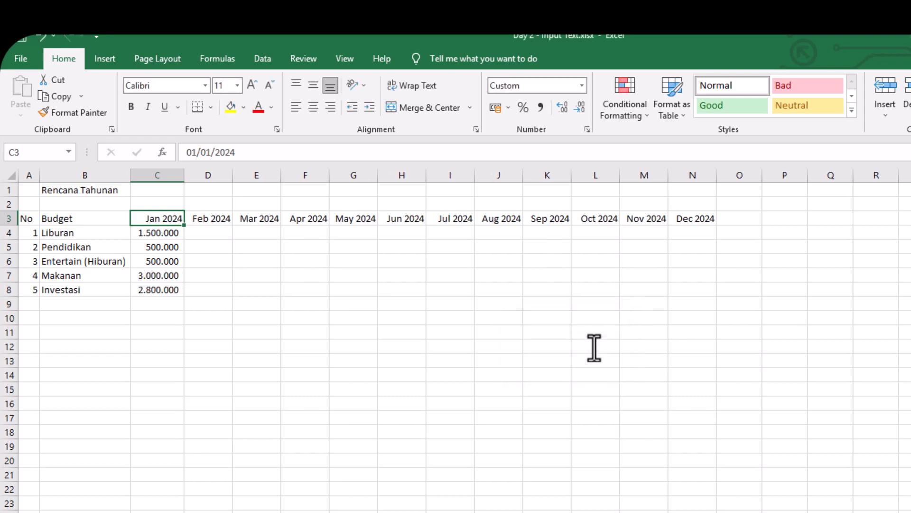
key(Right)
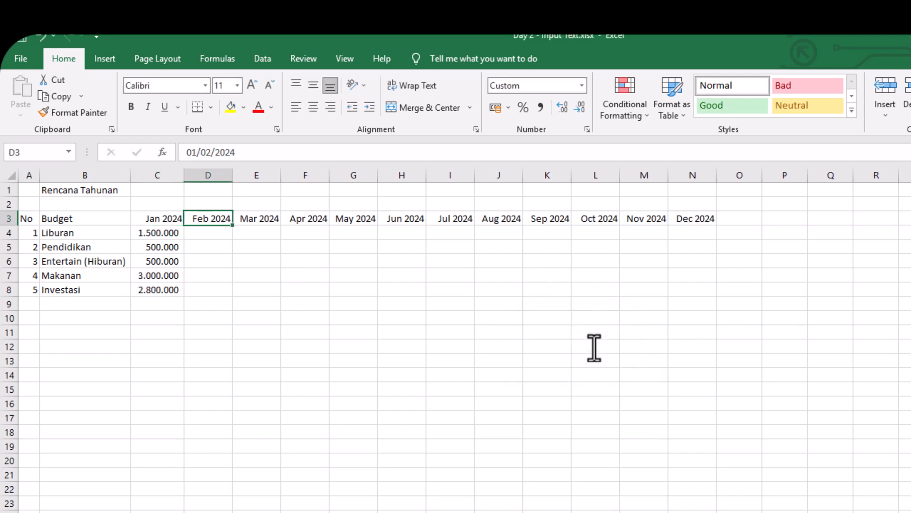
key(shift+Right)
key(shift+Right)
key(shift+Right)
key(shift+Right)
key(shift+Right)
key(shift+Right)
key(shift+Right)
key(shift+Right)
key(shift+Right)
key(shift+Right)
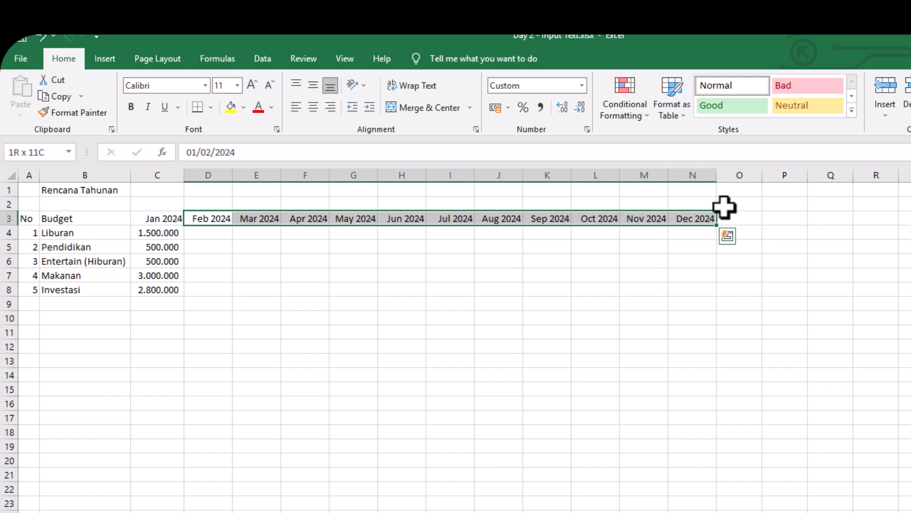
key(Left)
key(Right)
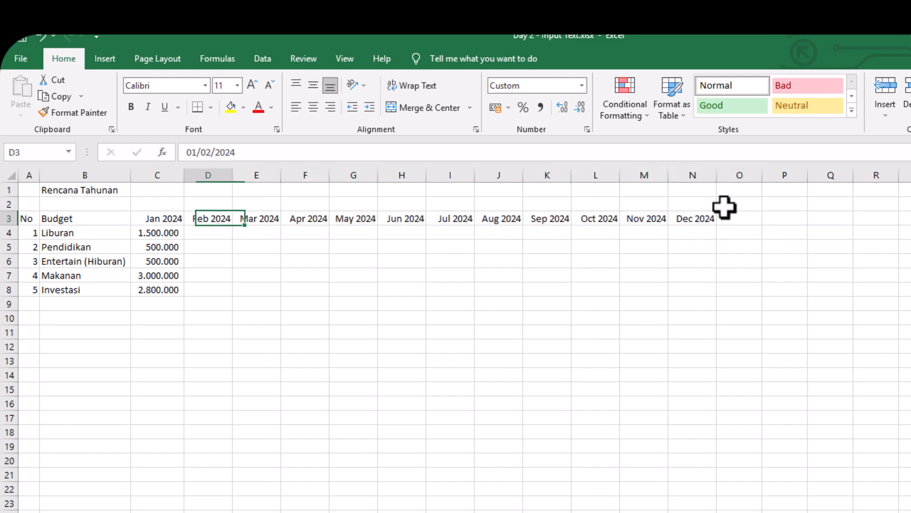
key(Right)
key(Left)
Step: Set the width of the Feb 2024 to Dec 2024 columns, D through N, to 10
key(shift+Right)
key(shift+Right)
key(shift+Right)
key(shift+Right)
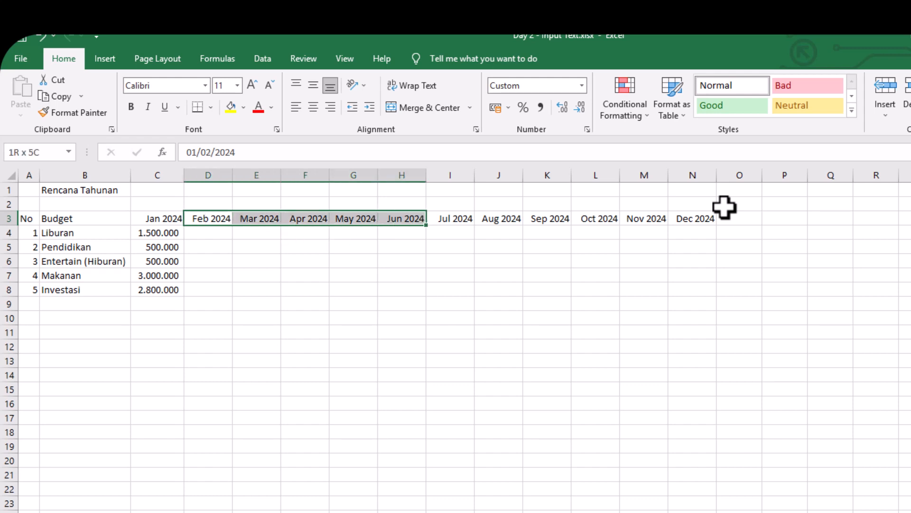
key(shift+Right)
key(shift+Right)
key(shift+Right)
key(shift+Right)
key(shift+Right)
key(shift+Right)
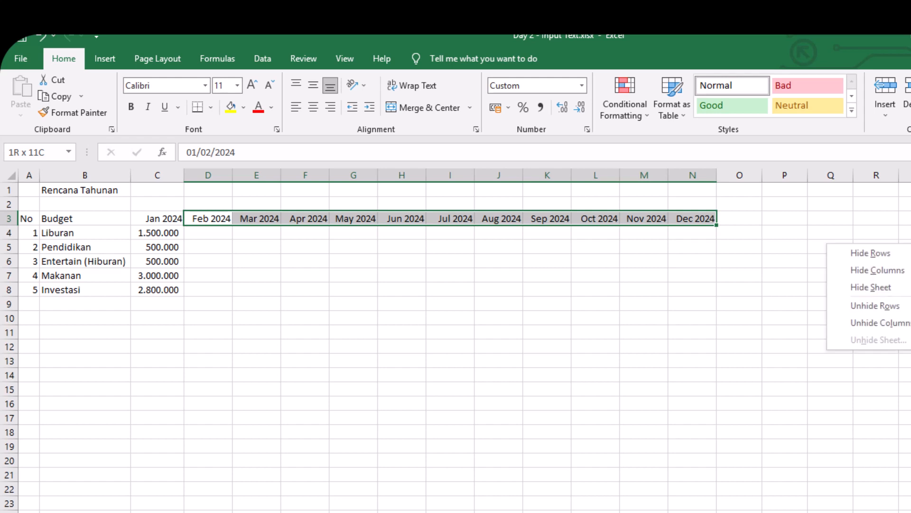
click(910, 182)
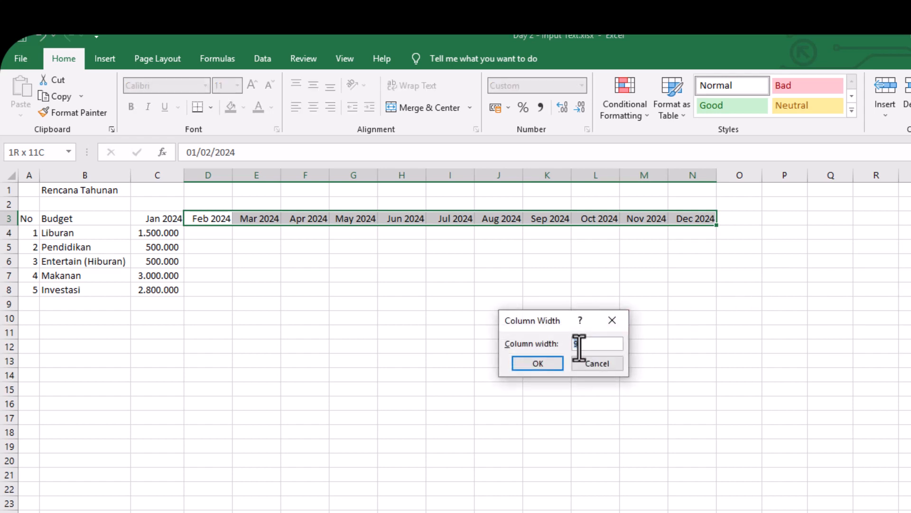
text(10)
key(Return)
key(Left)
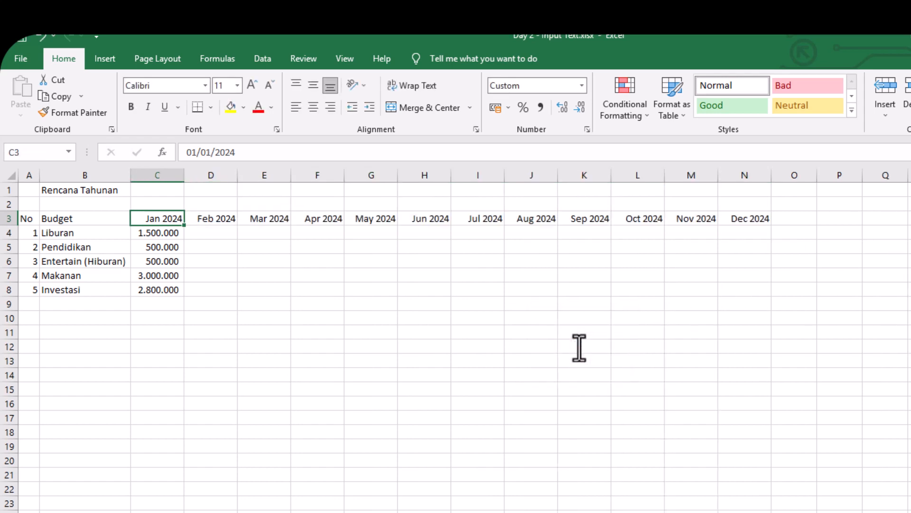
Step: Review the formatted Jan 2024 amounts cell by cell from Liburan to Investasi in C4:C8
key(Down)
key(Down)
key(Up)
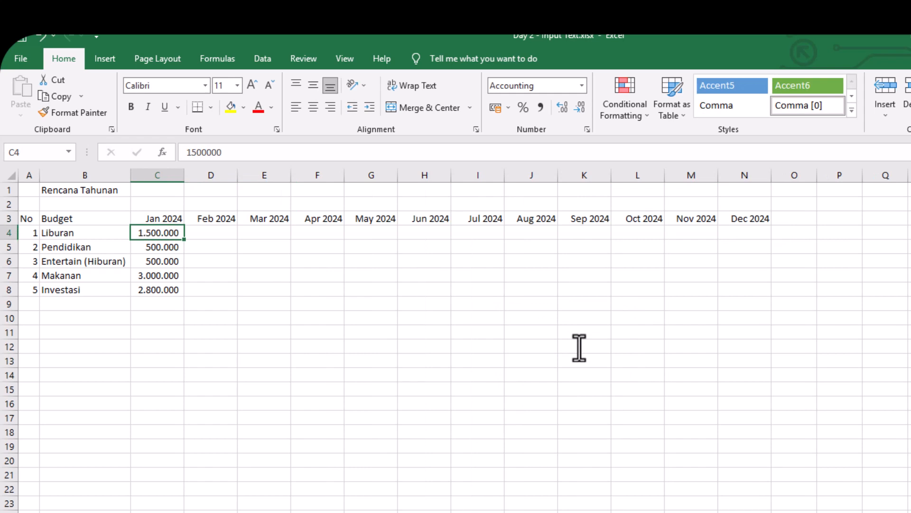
key(Down)
key(Down)
key(Up)
key(Up)
key(Up)
key(Down)
key(Down)
key(Down)
key(Down)
key(Down)
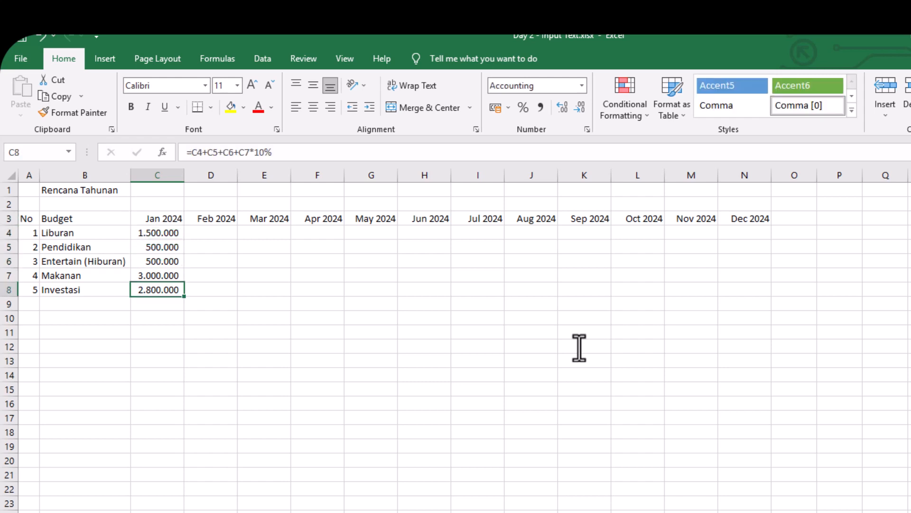
Step: Show the Jan 2024 amounts in C4:C8 with two decimal places and autofit column C to them
key(Up)
key(Up)
key(Up)
key(Up)
key(shift+Down)
key(shift+Down)
key(shift+Down)
key(shift+Down)
key(shift+Down)
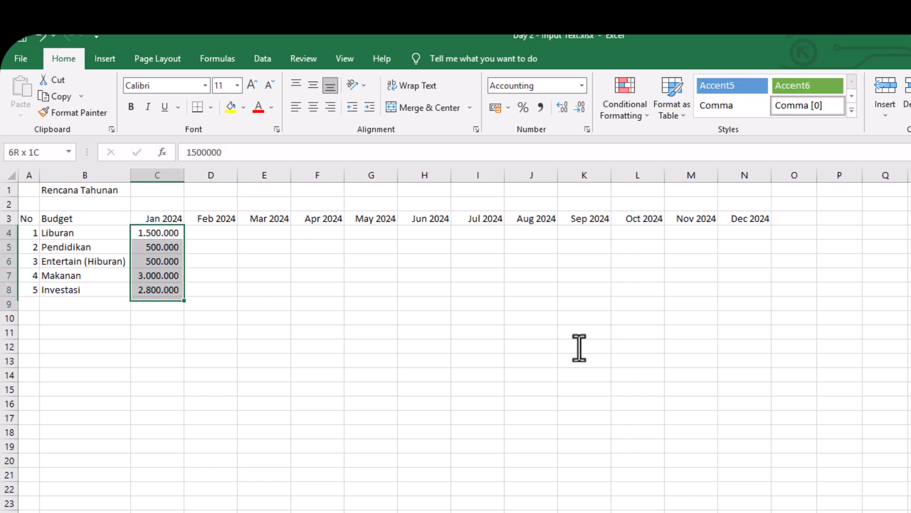
key(shift+Up)
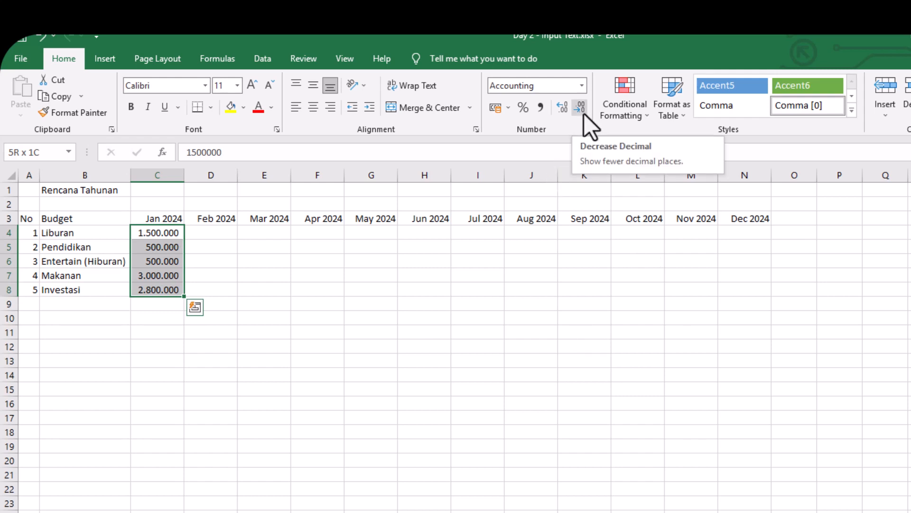
click(558, 107)
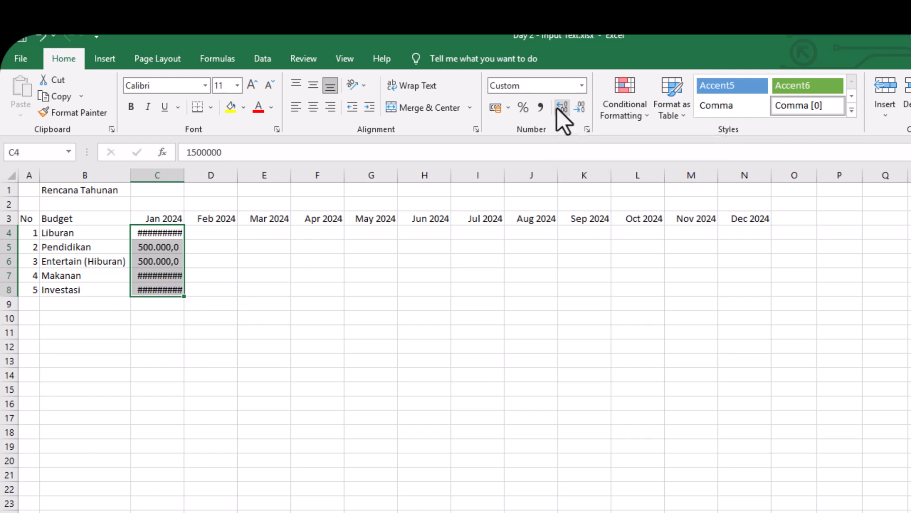
click(559, 108)
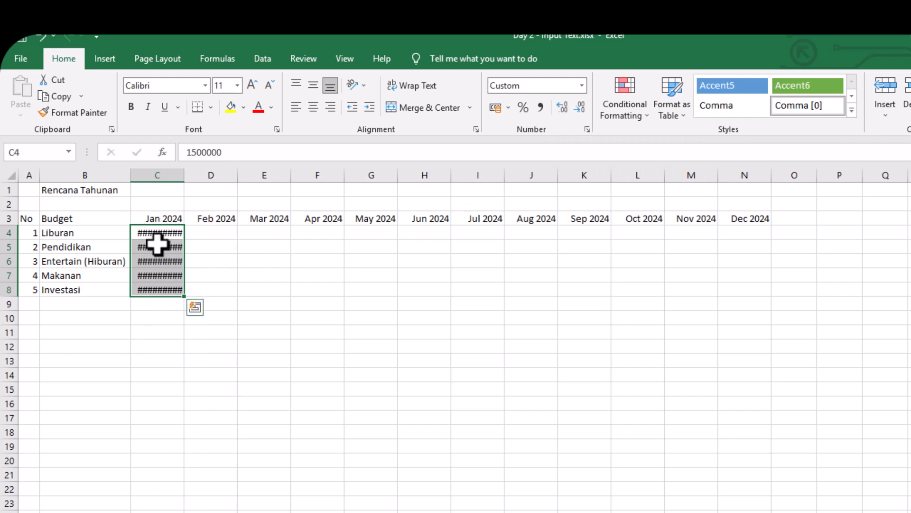
double_click(185, 179)
click(209, 234)
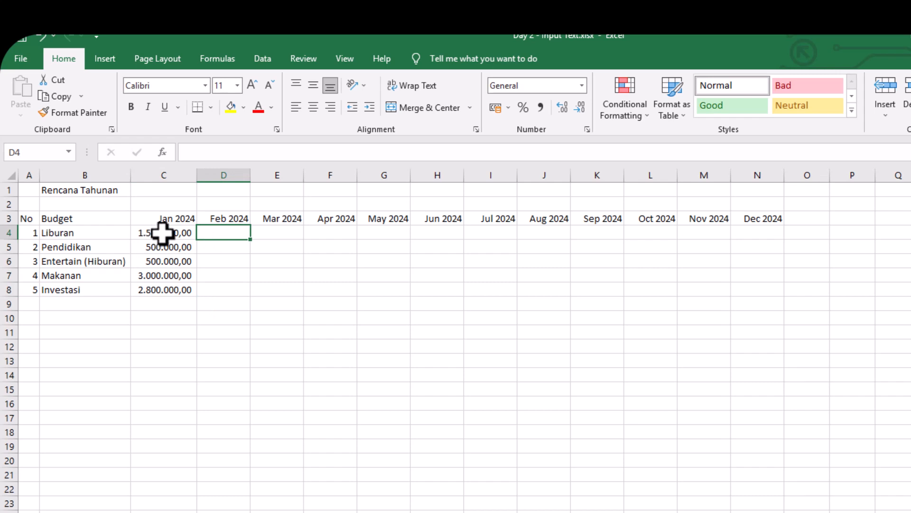
Step: Remove both decimal places from the Jan 2024 amounts in C4:C8
drag(162, 234, 159, 288)
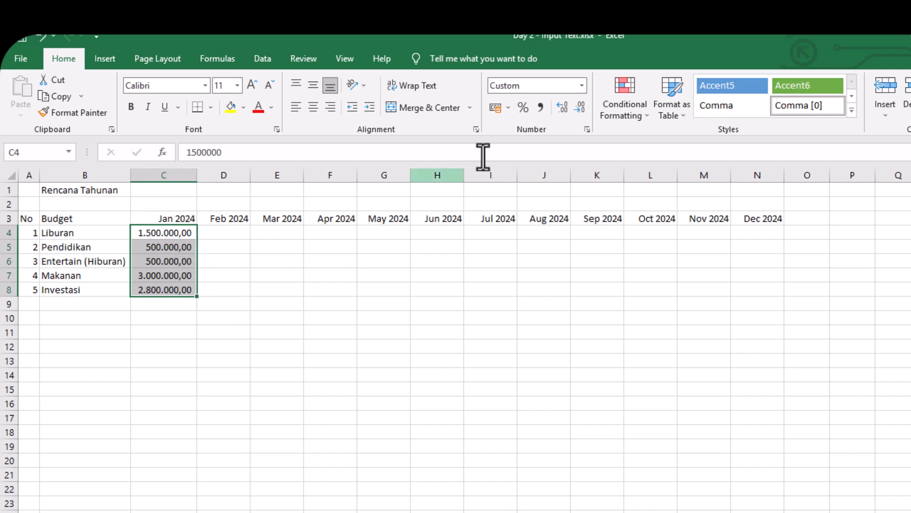
click(576, 111)
click(575, 111)
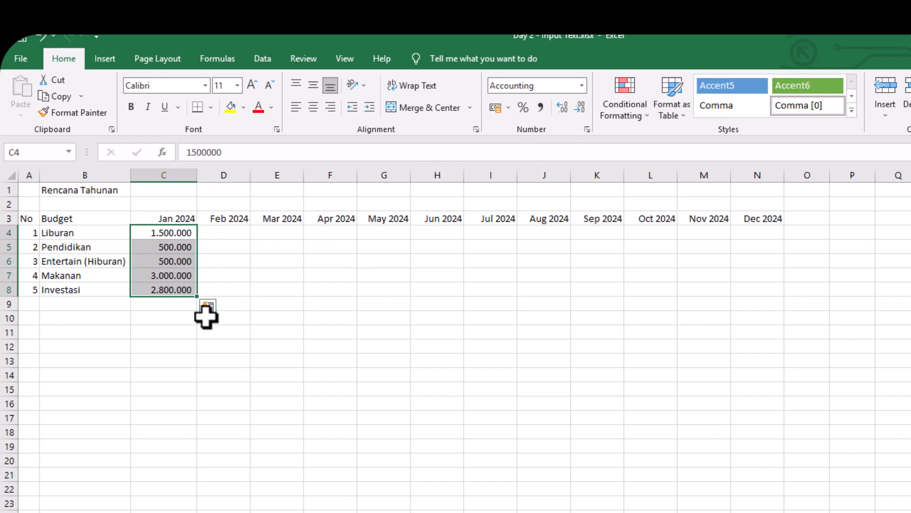
Step: Check the formula behind the Jan 2024 Investasi amount in C8
click(159, 290)
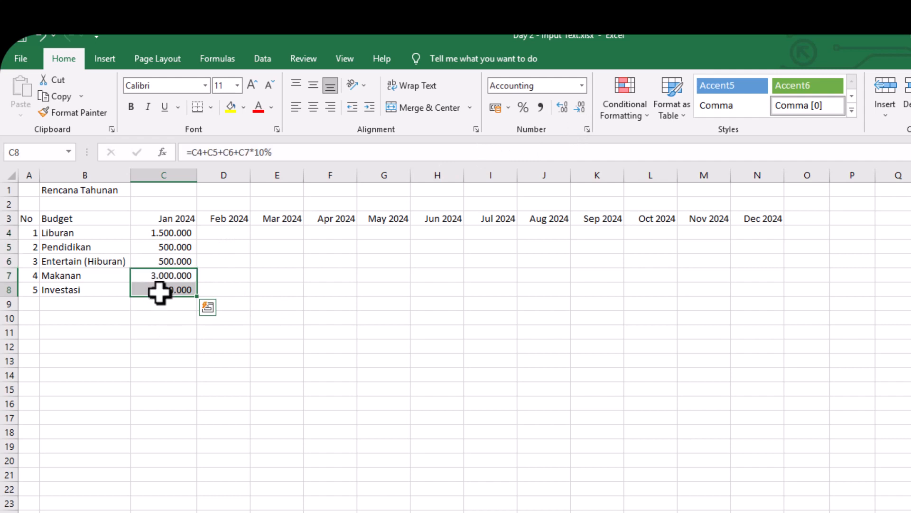
click(159, 290)
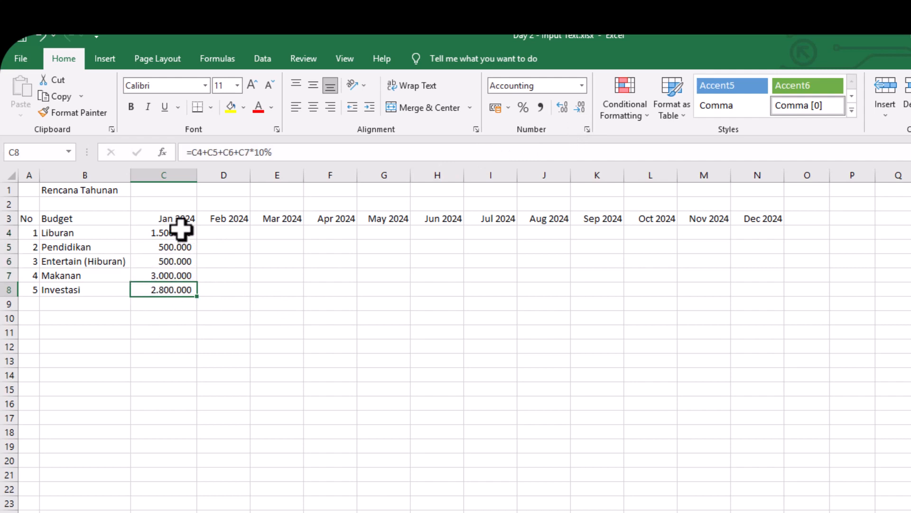
Step: Highlight the Jan 2024 amounts from Liburan to Makanan in C4:C7
click(230, 232)
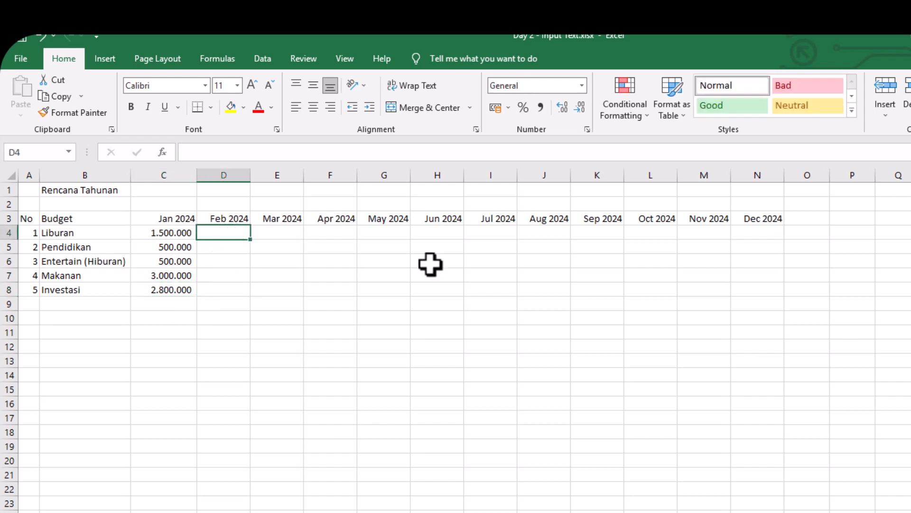
drag(180, 236, 176, 275)
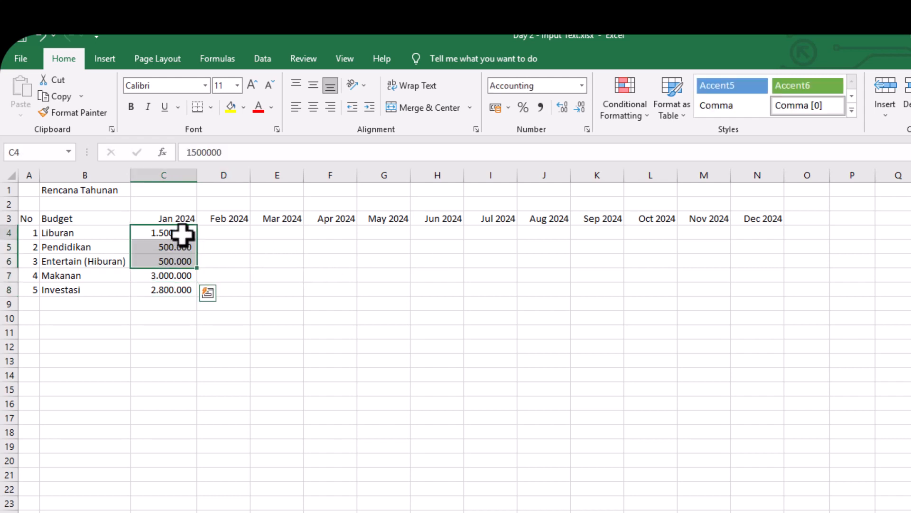
drag(179, 234, 179, 277)
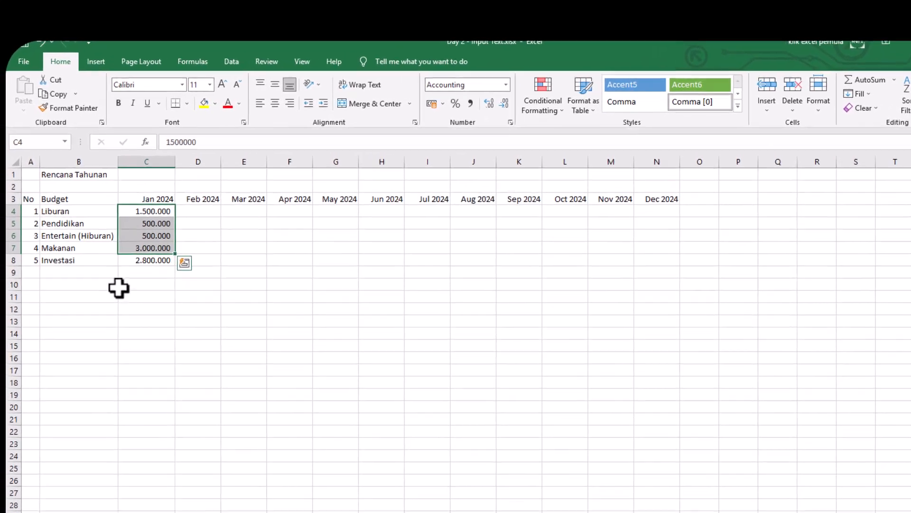
Step: Enclose the sum in the Investasi formula in C8 in parentheses so it reads =(C4+C5+C6+C7)*10%
click(125, 239)
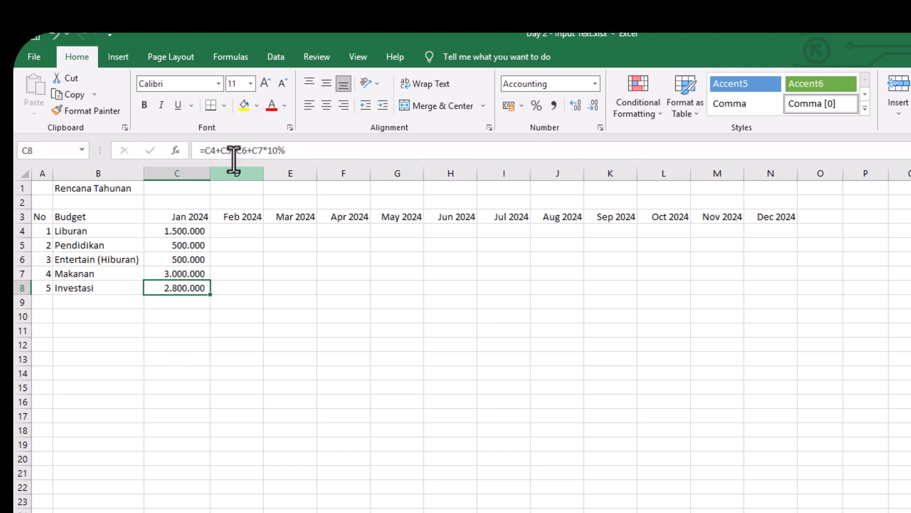
click(264, 150)
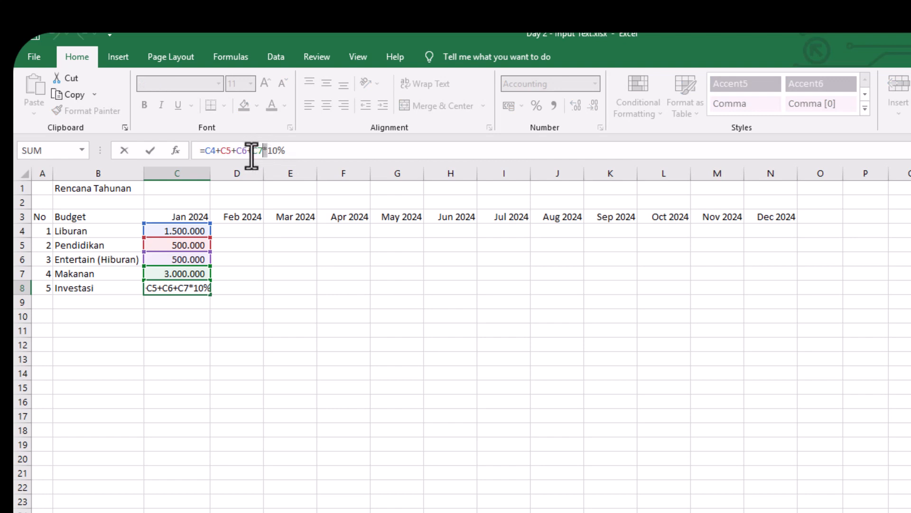
drag(251, 156, 246, 156)
click(267, 151)
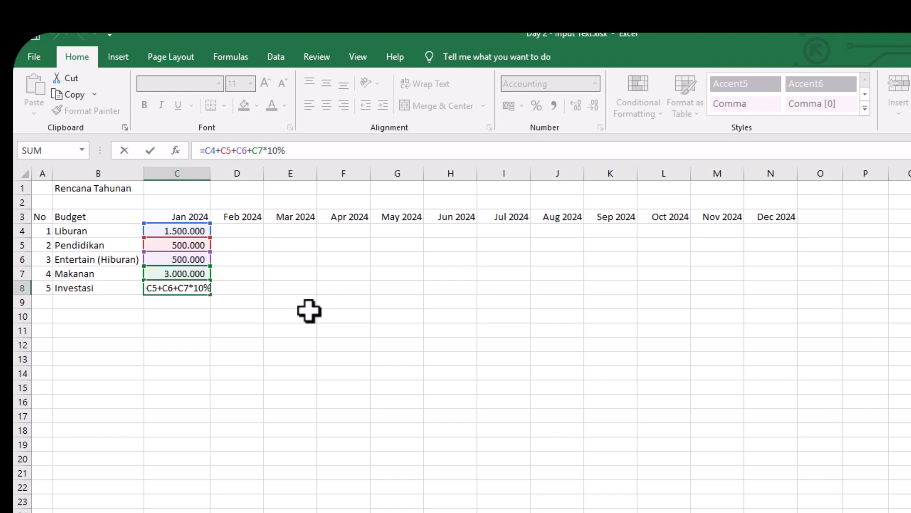
text())
key(Left)
key(Left)
key(Left)
key(Left)
key(Left)
key(Left)
key(Left)
key(Left)
key(Left)
key(Left)
key(Left)
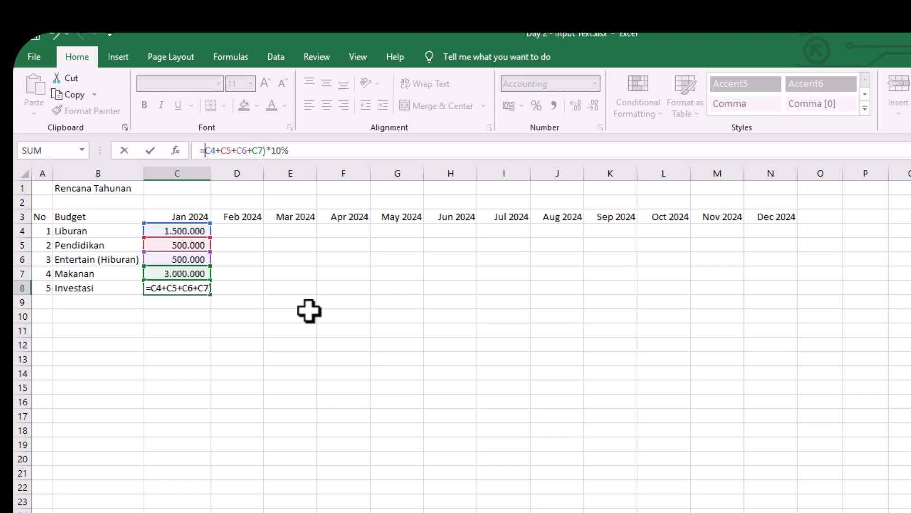
text(()
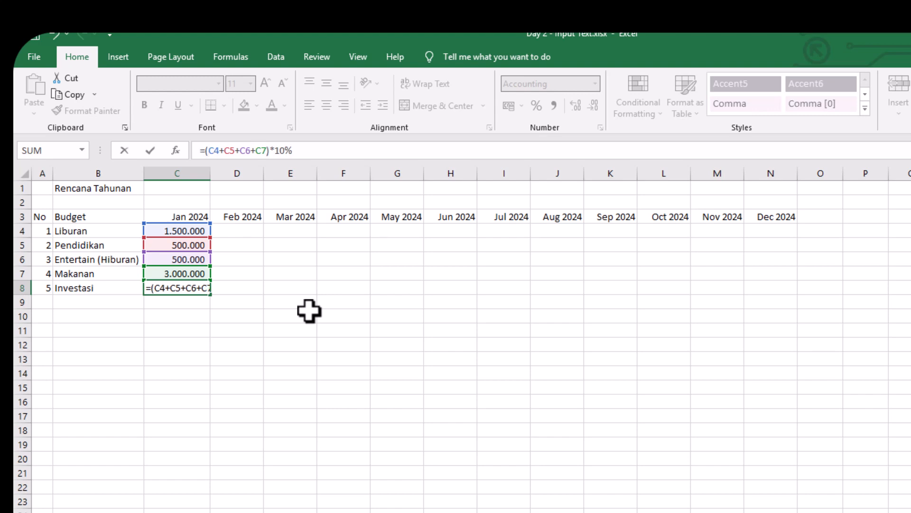
Step: Examine the parenthesised C4+C5+C6+C7 part of the formula in C8 and commit the formula
key(Right)
key(Right)
key(Right)
key(Right)
key(Right)
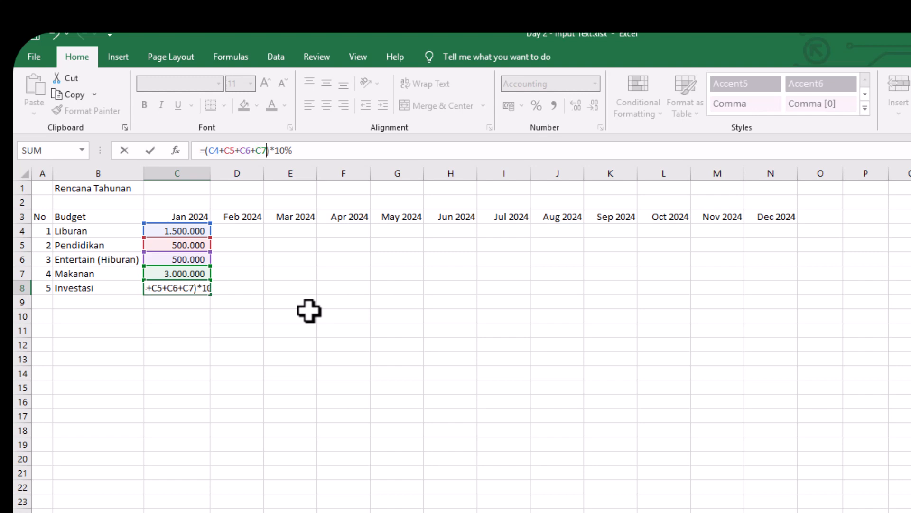
key(shift+Left)
key(shift+Left)
key(shift+Left)
key(shift+Left)
key(shift+Left)
key(shift+Left)
key(shift+Left)
key(shift+Left)
key(shift+Left)
key(shift+Left)
key(shift+Left)
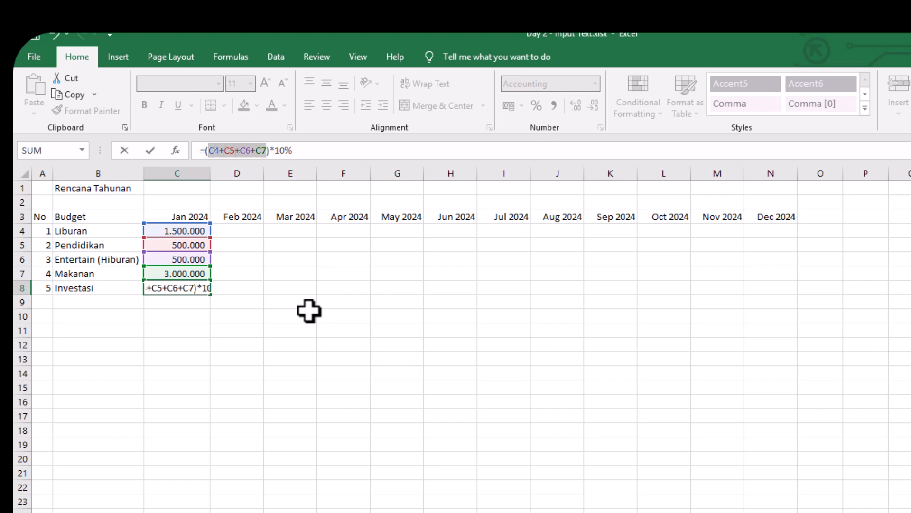
key(Left)
key(Right)
key(Right)
key(Right)
key(Right)
key(Right)
key(Right)
key(End)
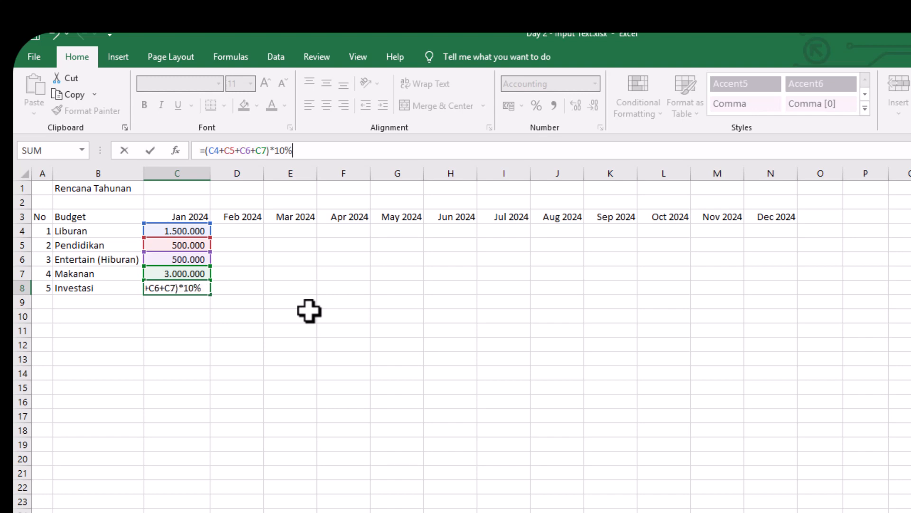
key(Return)
key(Up)
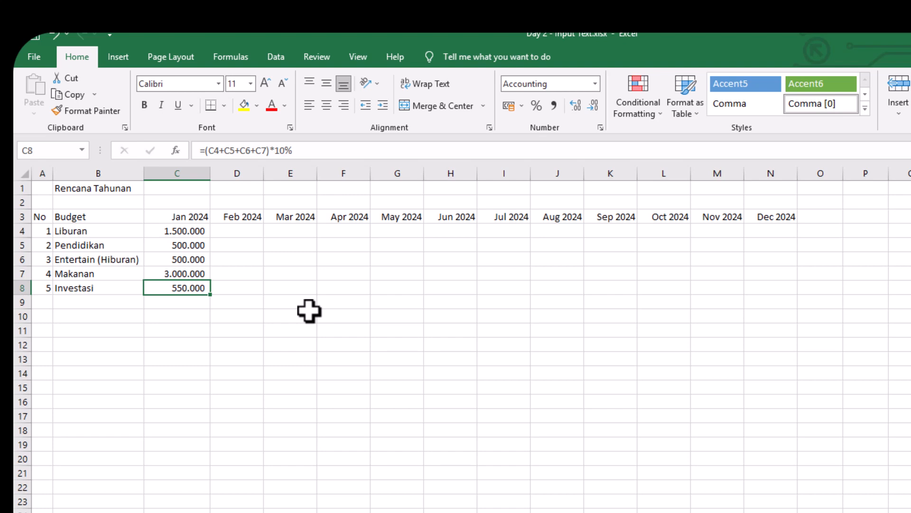
text(=)
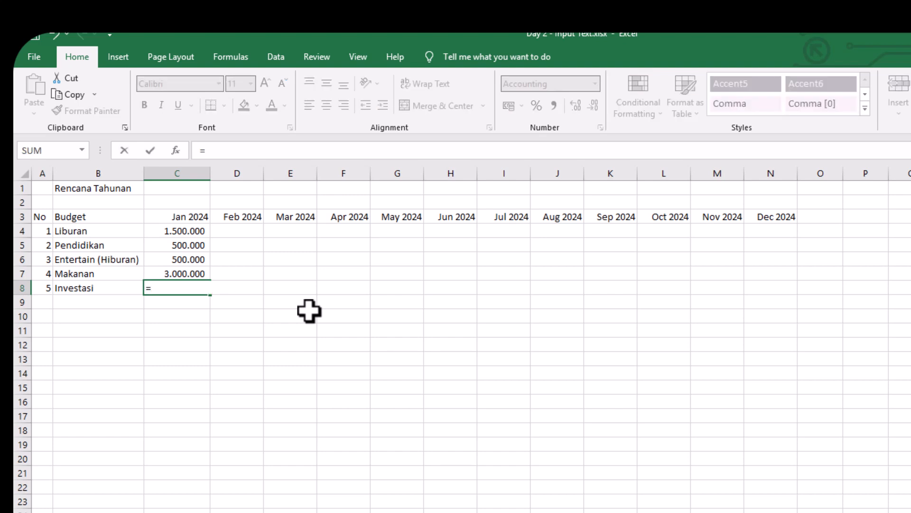
key(Escape)
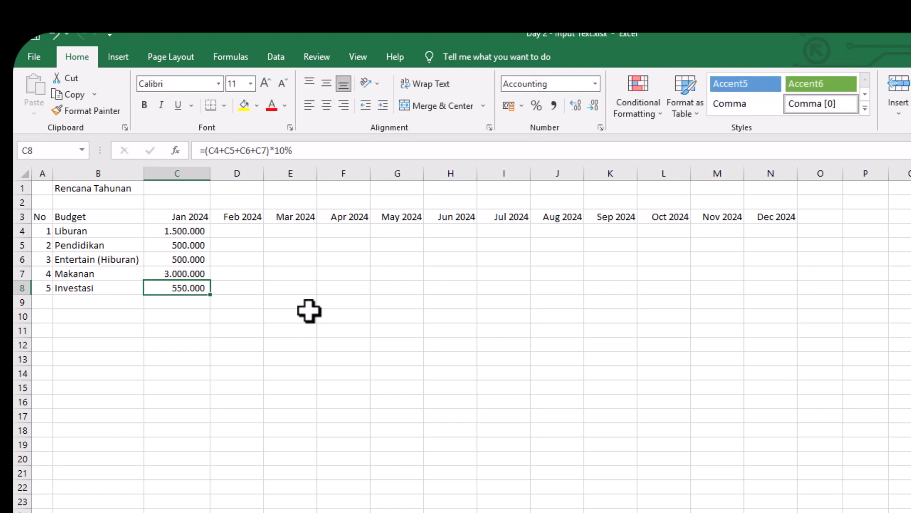
text(=su)
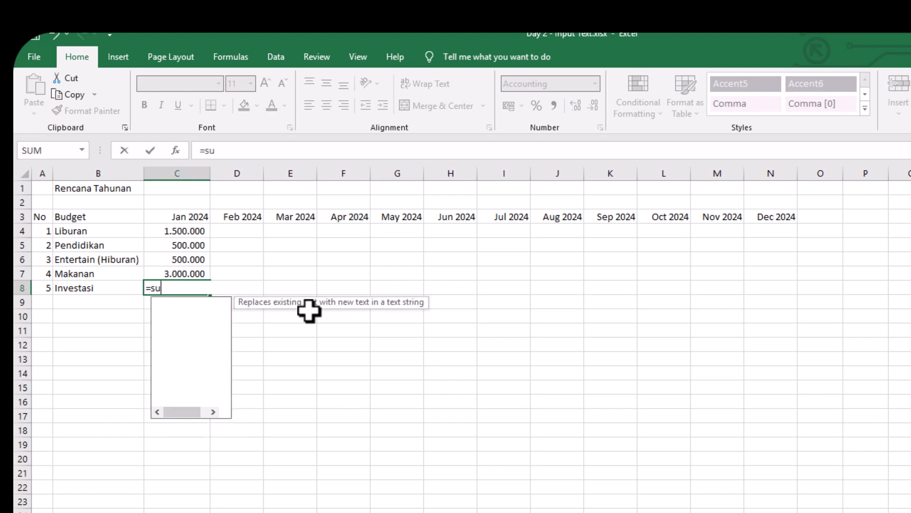
text(m)
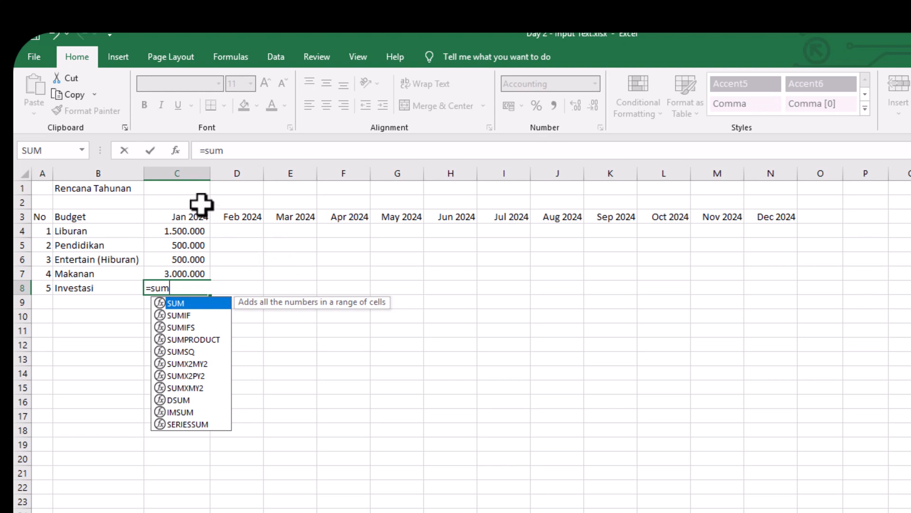
key(Escape)
key(Escape)
drag(169, 228, 169, 302)
drag(169, 271, 157, 427)
click(176, 348)
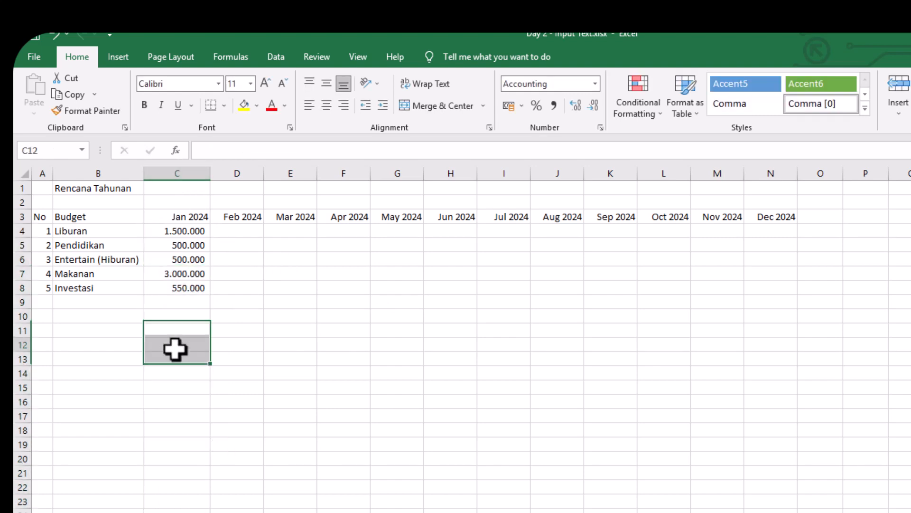
click(182, 288)
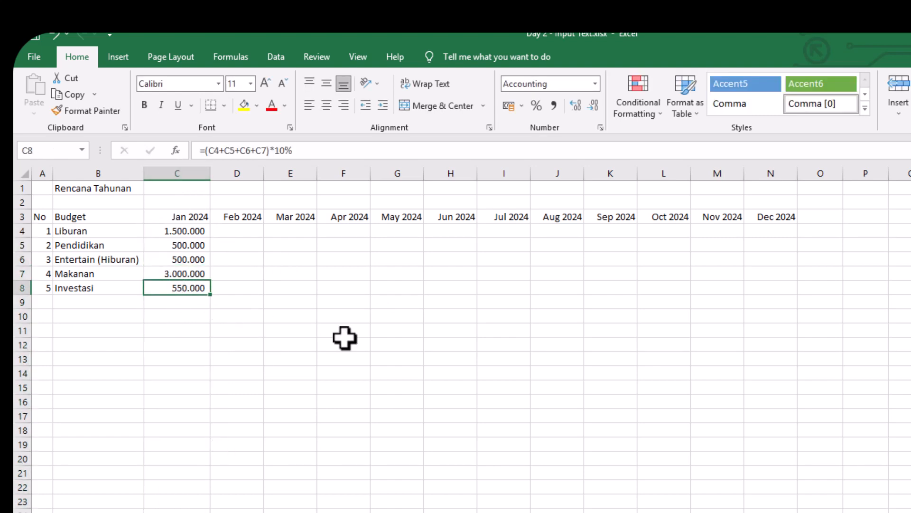
text(=SUM())
key(Escape)
Step: Replace the Investasi formula in C8 with =SUM(C4:C7)
text(=sum()
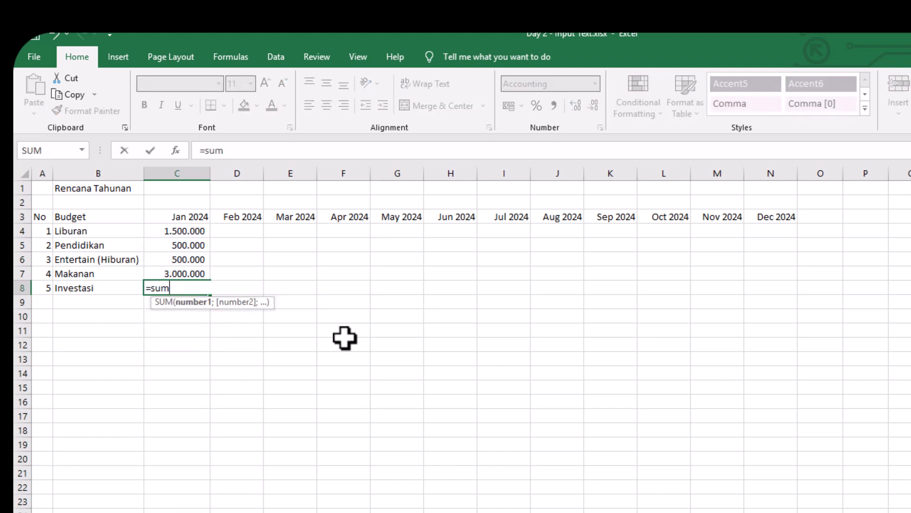
key(Up)
key(shift+Up)
key(shift+Up)
key(shift+Up)
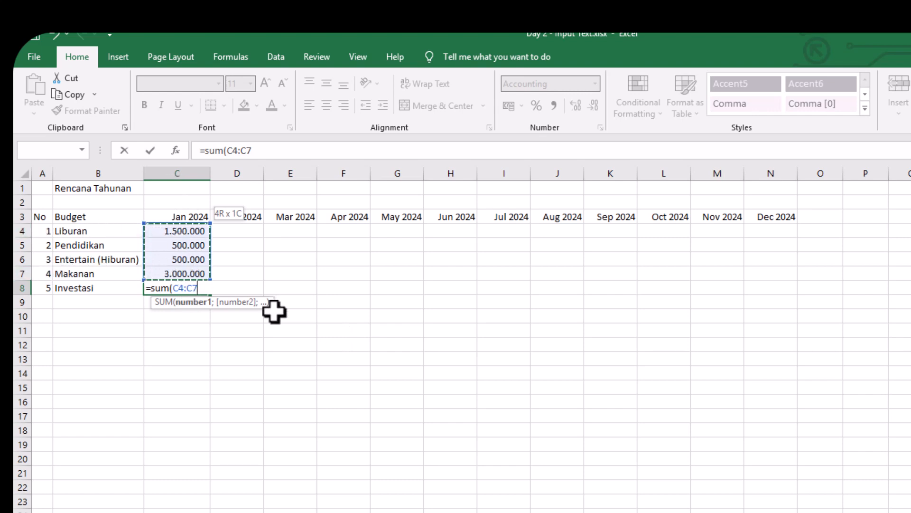
text())
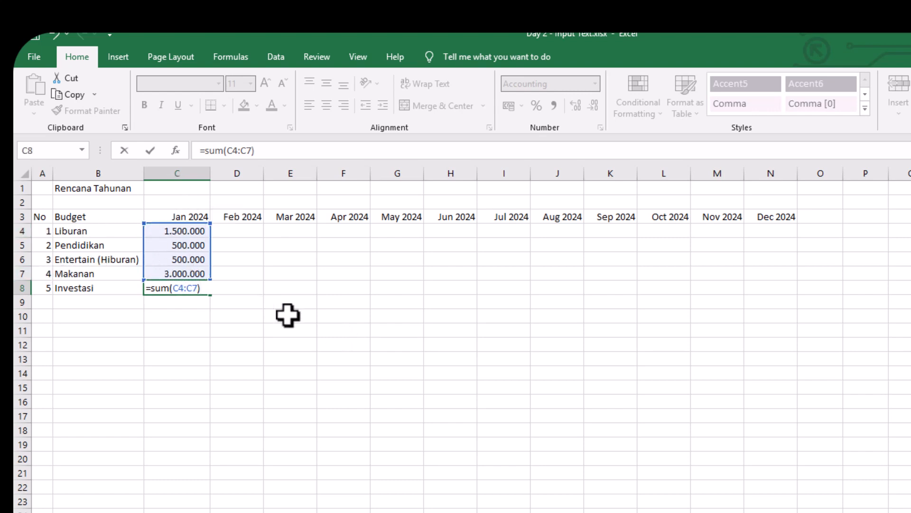
key(Return)
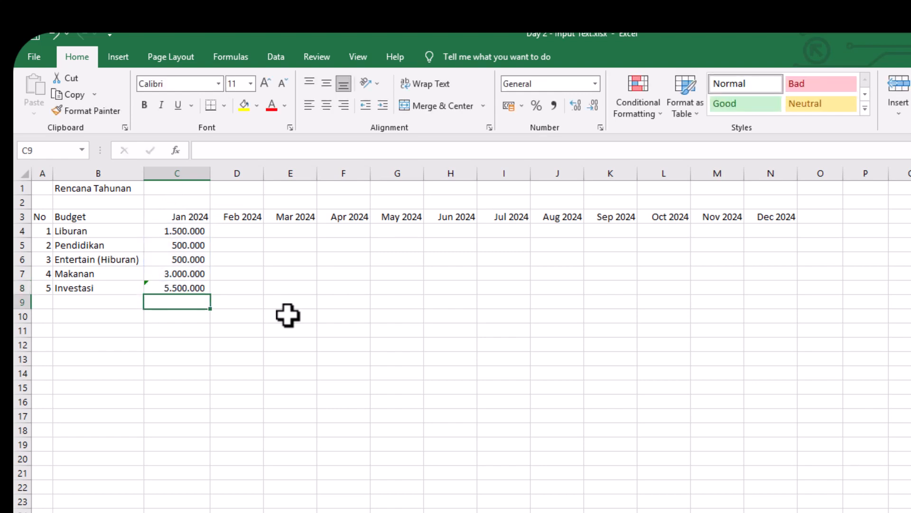
Step: Append *10% to the SUM formula in C8 so Investasi is 10% of the other amounts
key(Up)
key(F2)
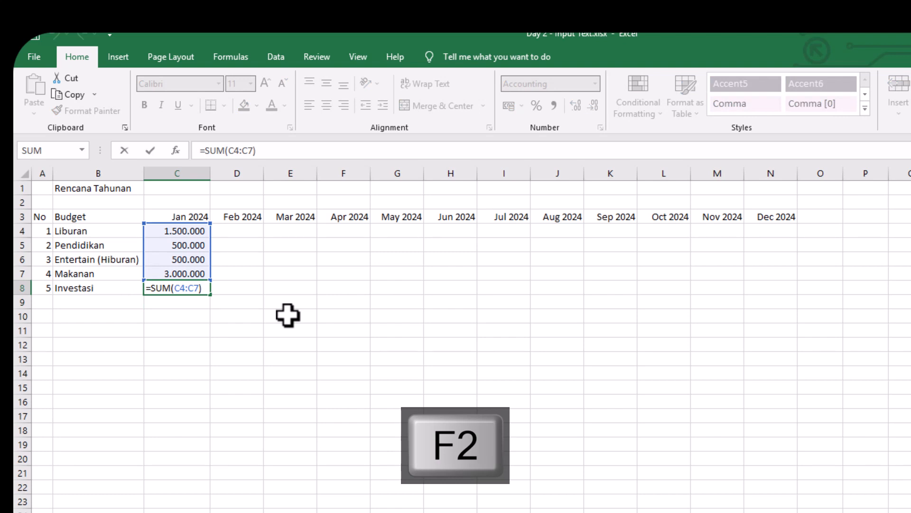
text(*10%)
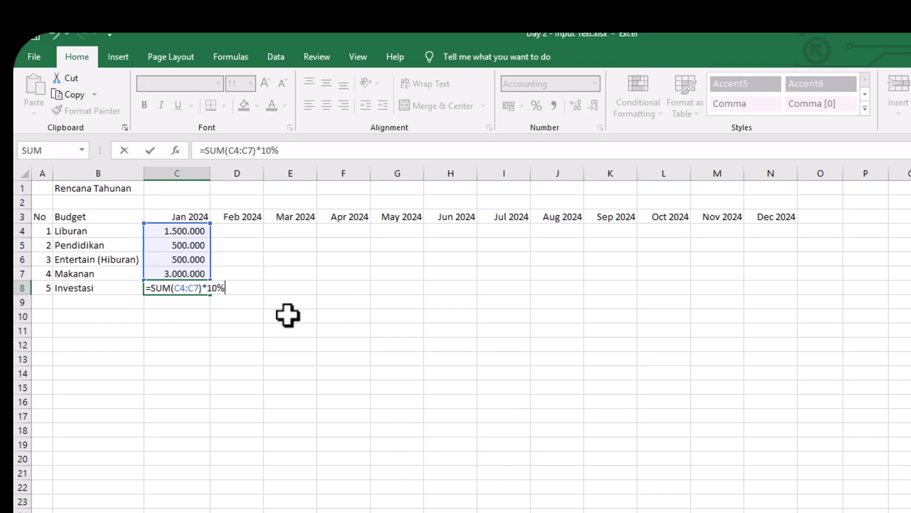
key(Return)
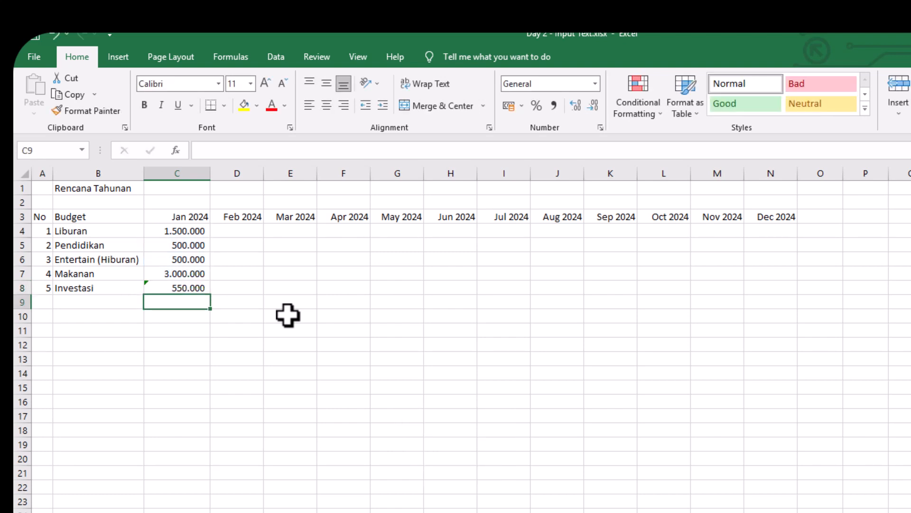
key(Up)
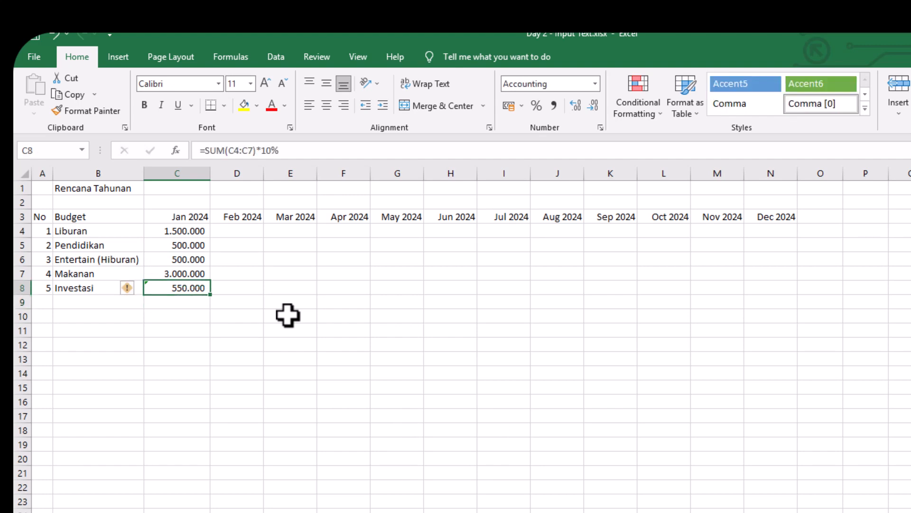
Step: Re-create the Investasi formula in C8 with AutoSum over C4:C7 and multiply it by 10%
key(alt+equal)
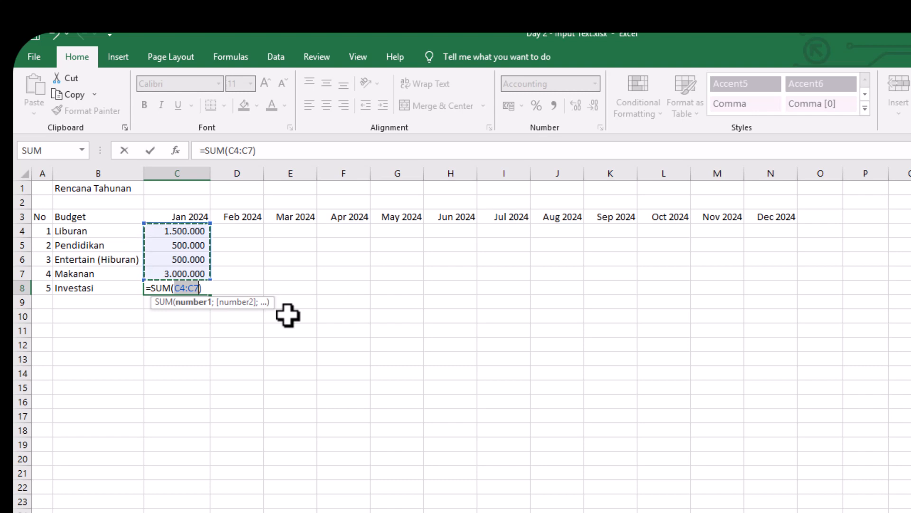
key(Return)
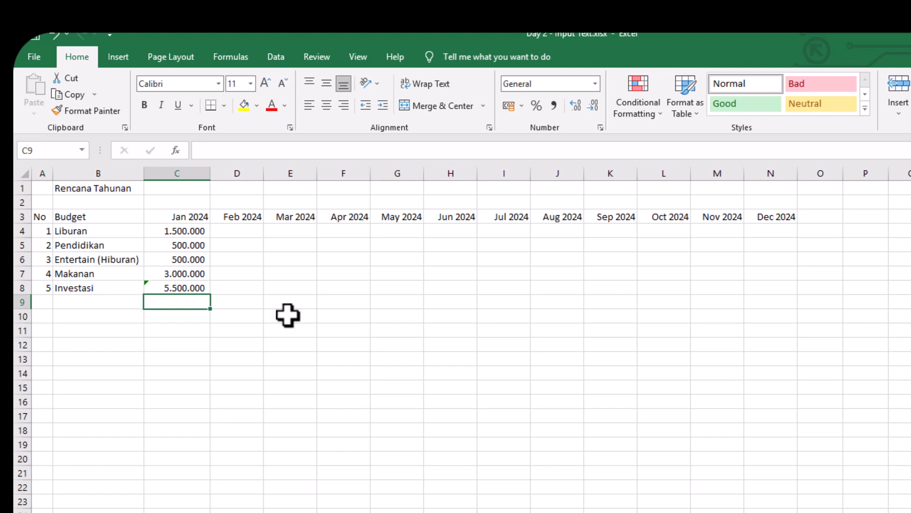
key(Up)
key(F2)
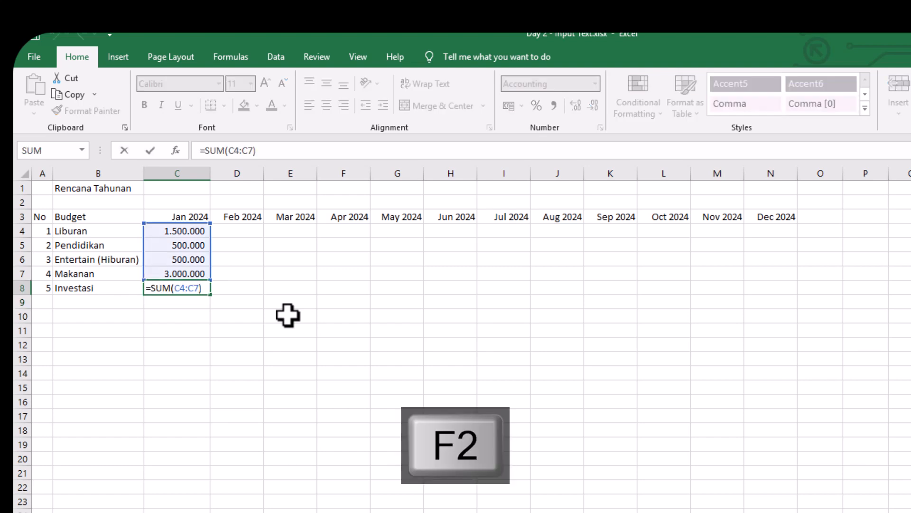
text(*10%)
key(Return)
key(Up)
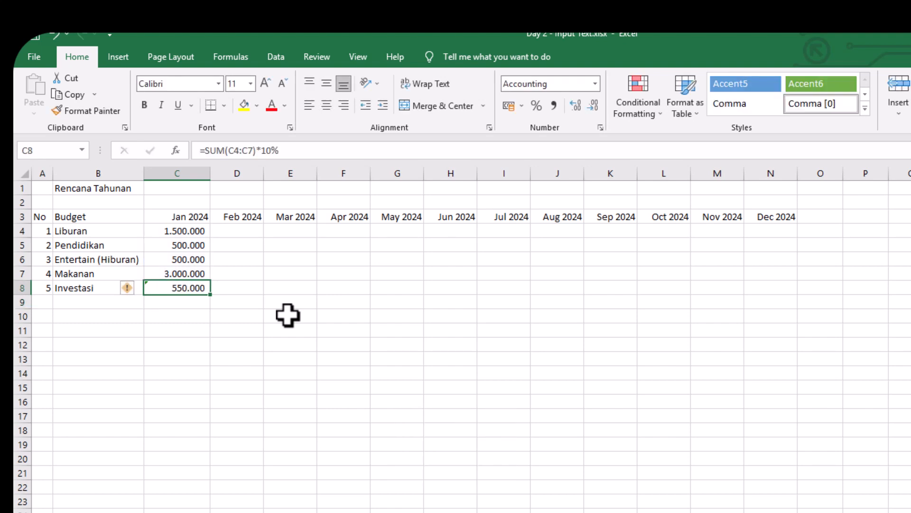
Step: Review the Jan 2024 column cell by cell between its header in C3 and the cell below Investasi
key(Up)
key(Up)
key(Up)
key(Up)
key(Up)
key(Down)
key(Down)
key(Down)
key(Down)
key(Down)
key(Down)
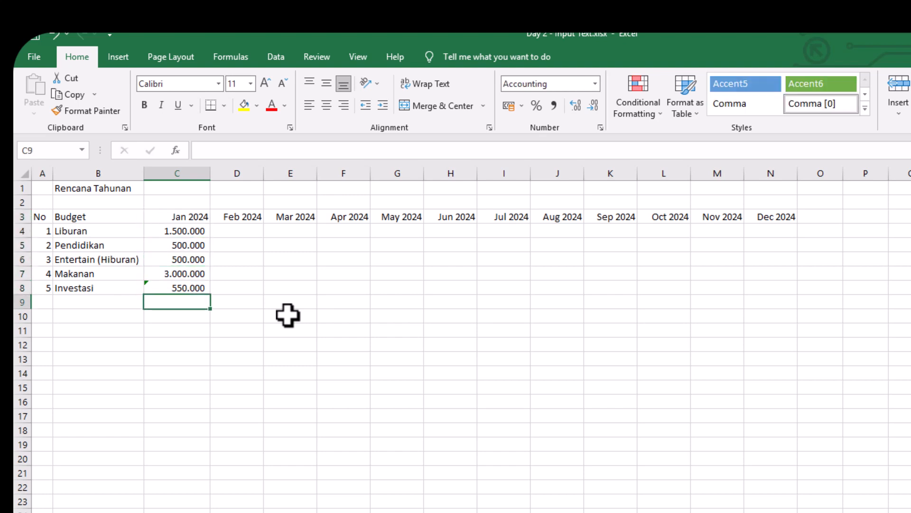
Step: Ignore the error about omitted adjacent cells on the Investasi formula in C8
key(Up)
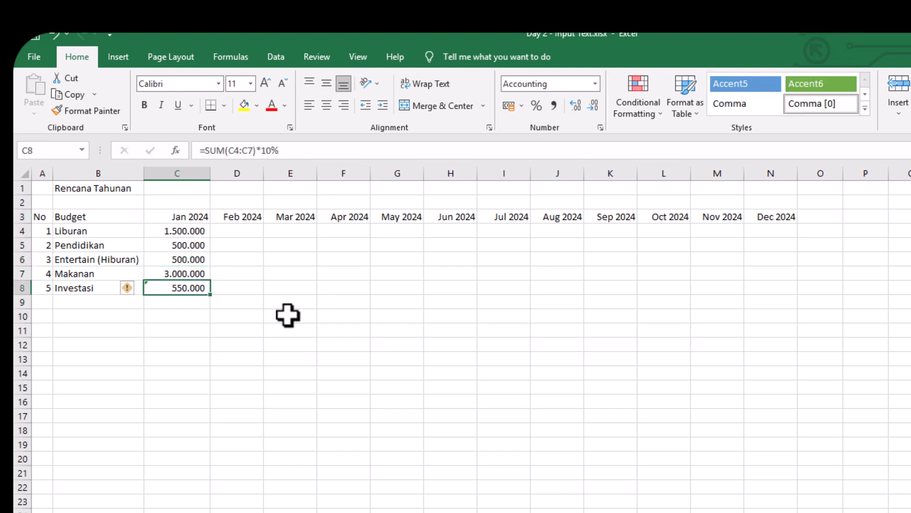
click(133, 290)
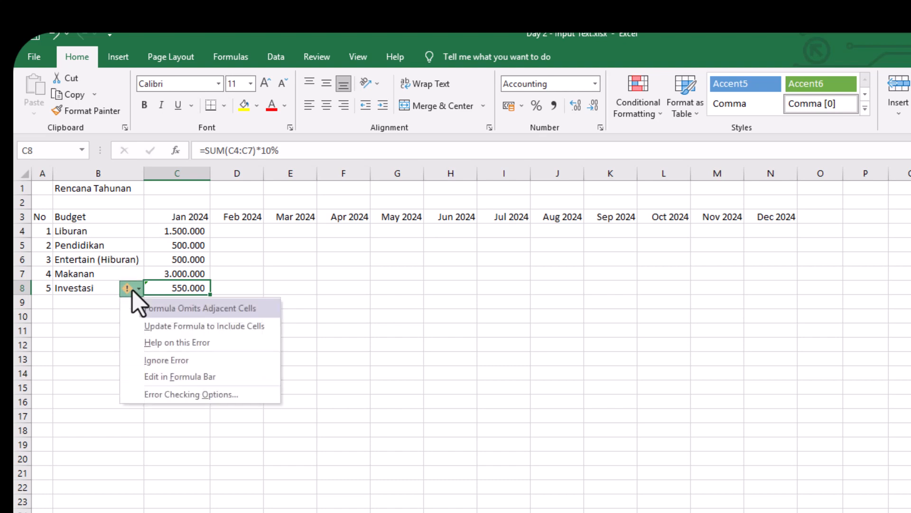
click(163, 360)
click(185, 329)
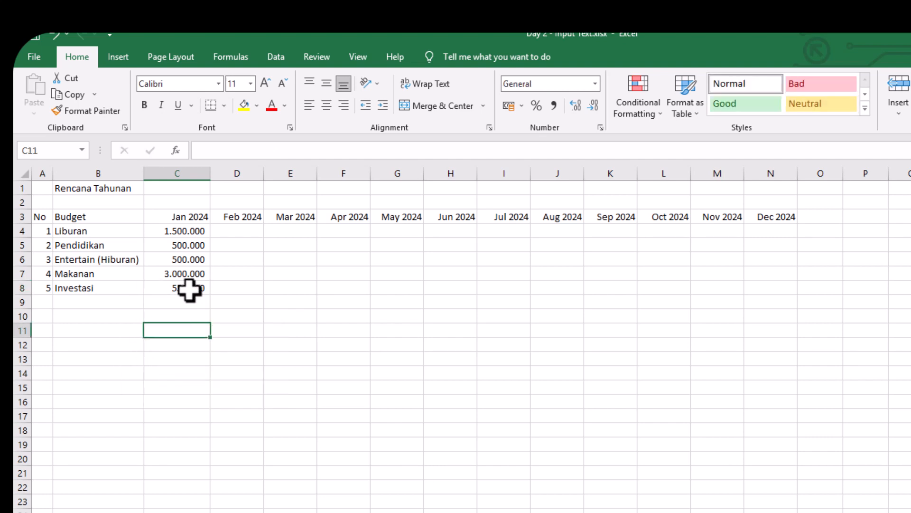
Step: Inspect the Jan 2024 Investasi formula in C8 and the range it references
click(189, 291)
key(F2)
key(Escape)
key(F2)
key(Escape)
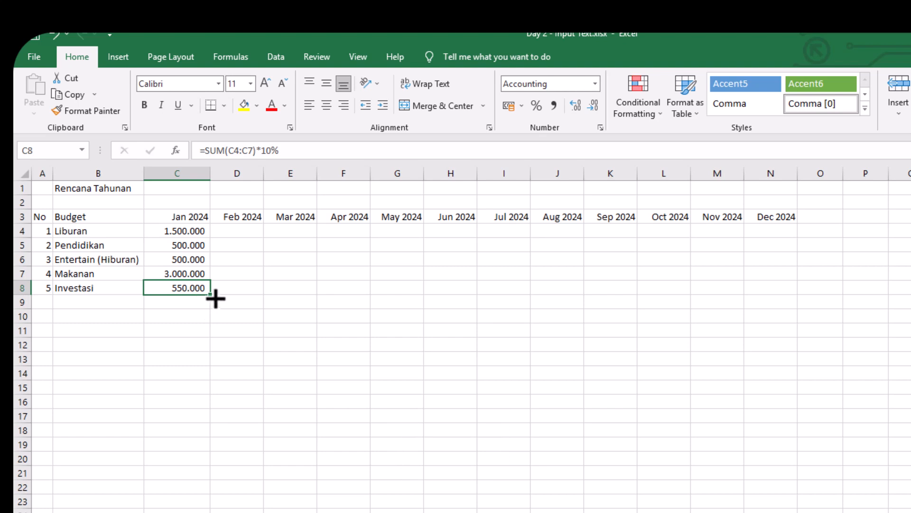
Step: Enter a formula in D4 that calculates Feb 2024 Liburan as 10% of the January amount in C4
drag(195, 229, 191, 287)
drag(183, 230, 180, 287)
click(236, 232)
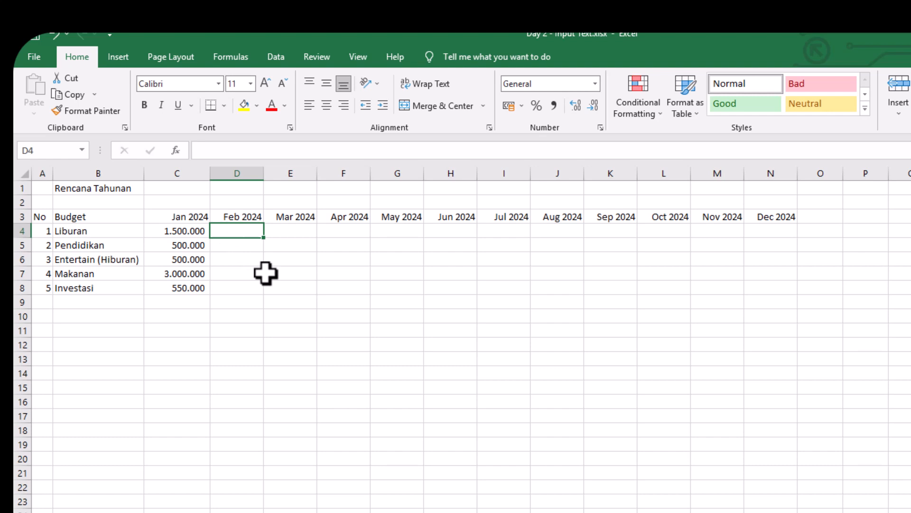
text(+)
key(Left)
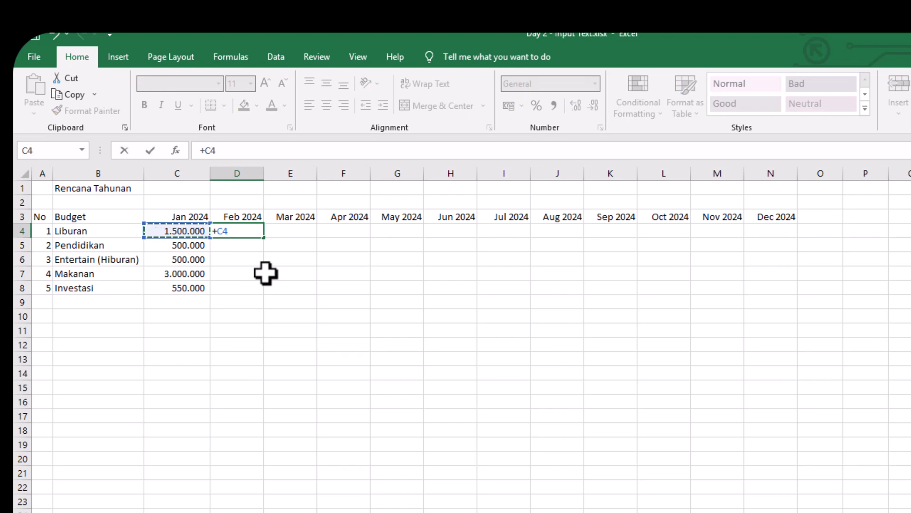
text(*10)
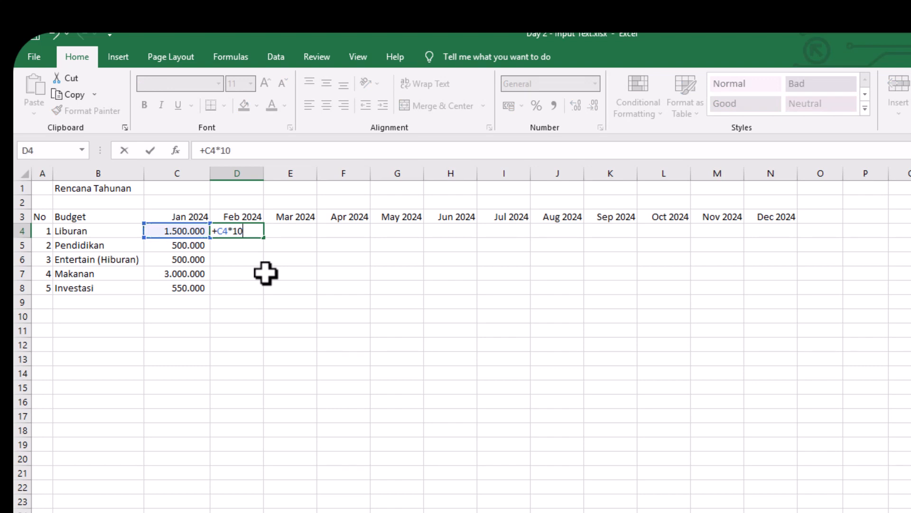
text(%)
key(Return)
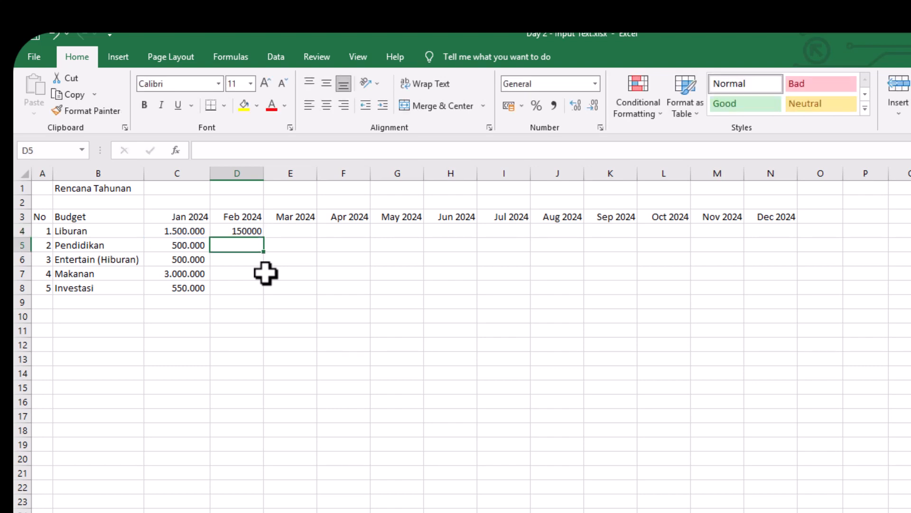
Step: Compare the Feb 2024 Liburan formula in D4 with the January amounts in C4 to C8
key(Up)
key(Left)
key(Right)
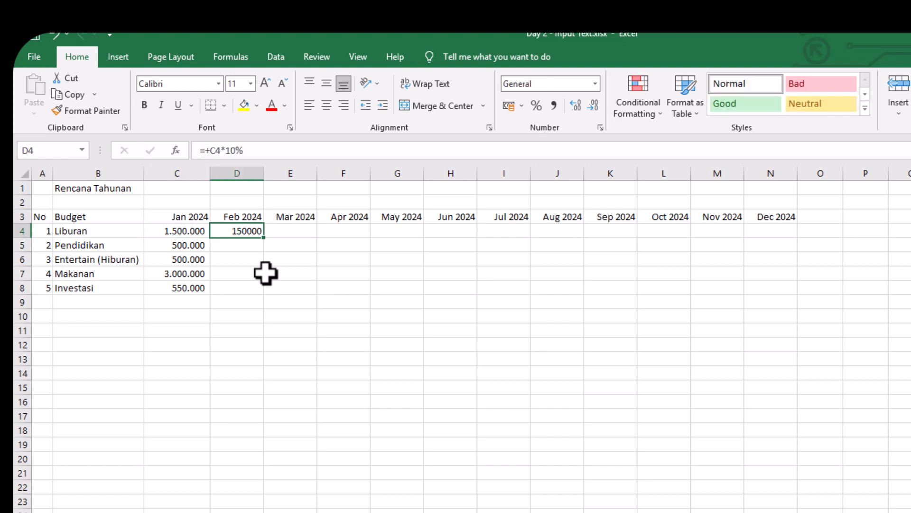
key(Left)
key(Right)
key(Left)
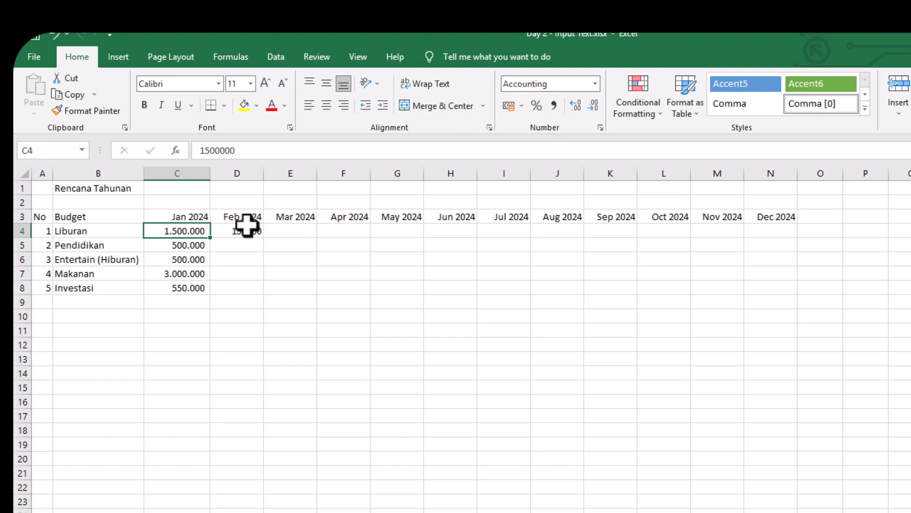
click(197, 244)
click(196, 262)
click(197, 276)
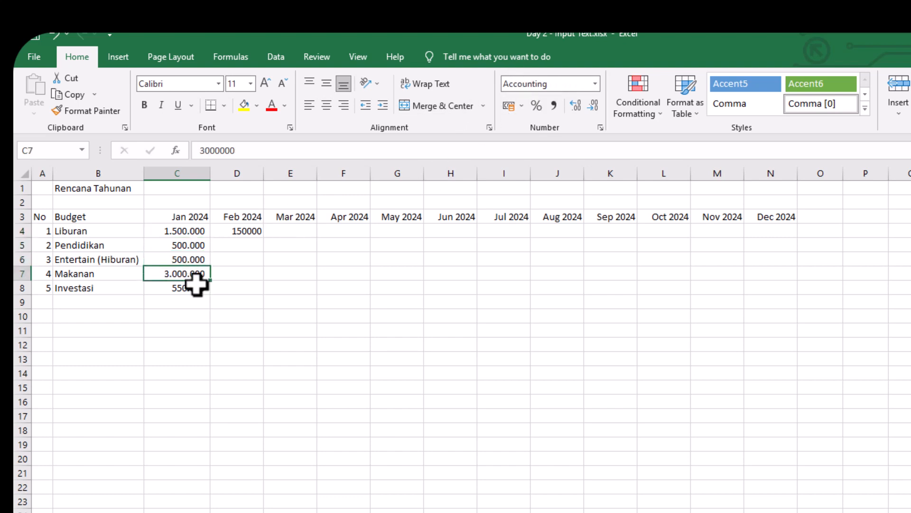
click(197, 287)
click(254, 230)
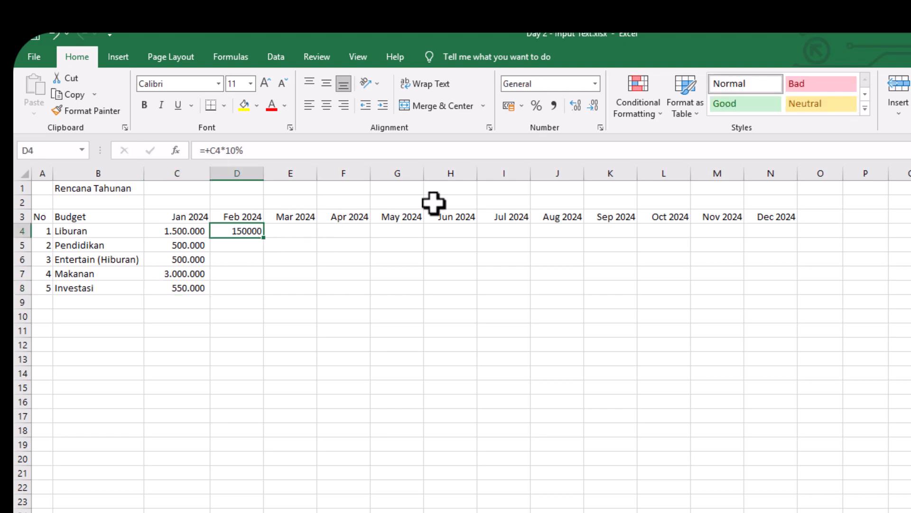
Step: Copy C4 and apply only its formats to D4:N8 with Paste Special
drag(236, 232, 775, 286)
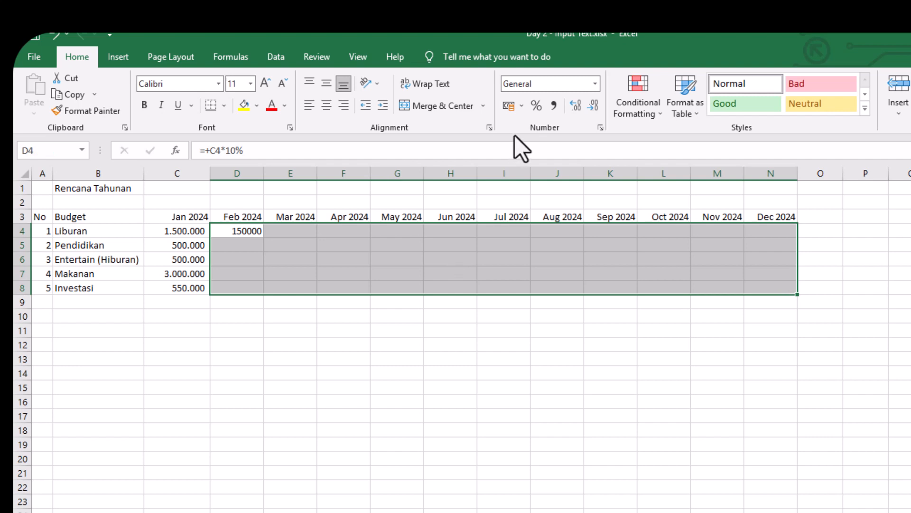
click(197, 230)
key(ctrl+c)
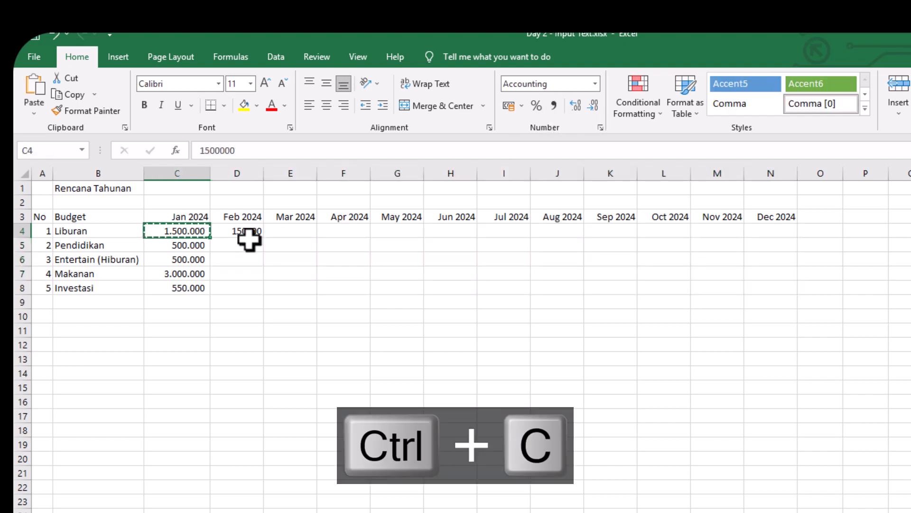
drag(247, 235, 791, 284)
right_click(185, 231)
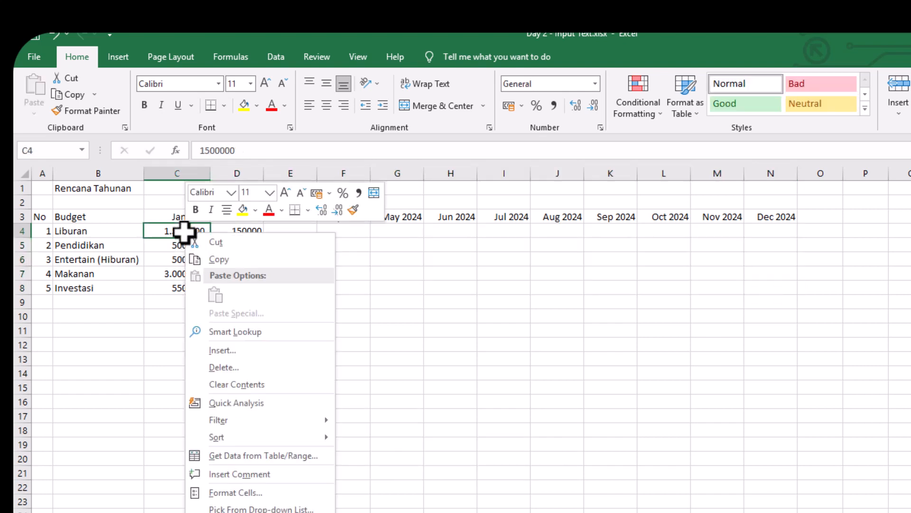
click(238, 261)
key(ctrl+c)
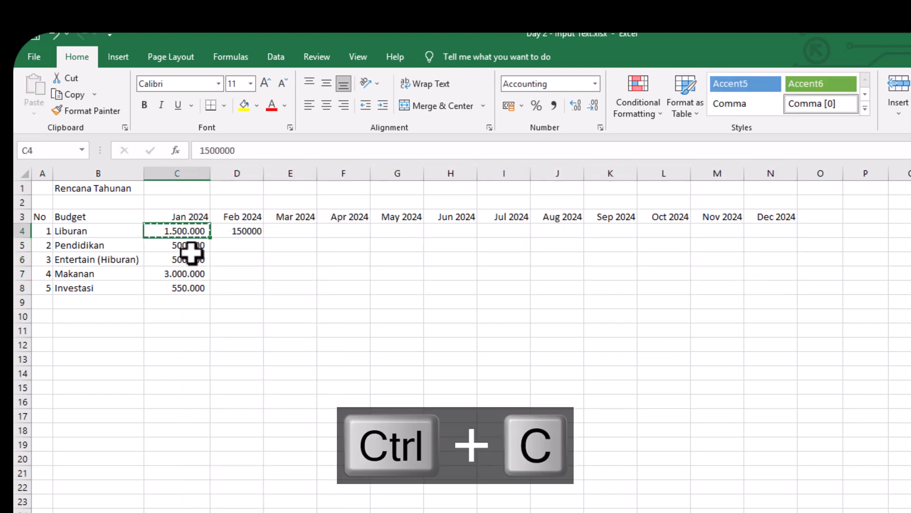
drag(244, 235, 787, 285)
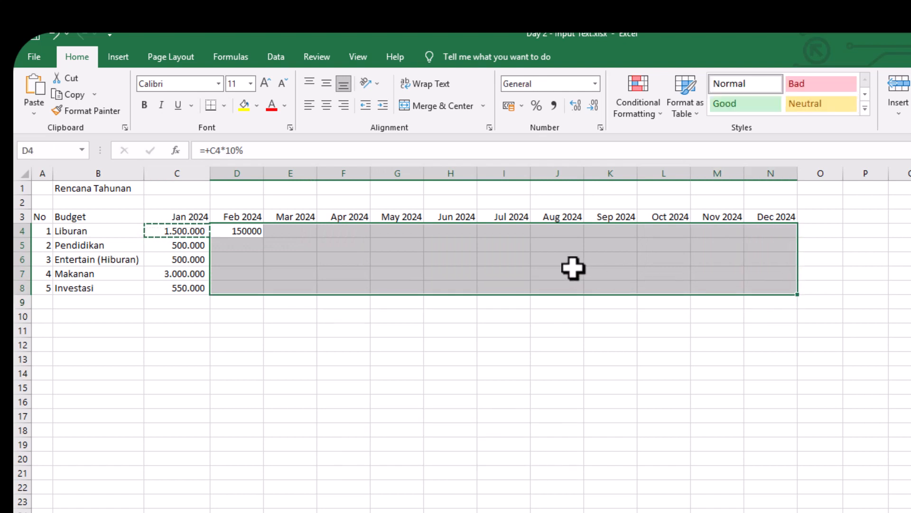
right_click(574, 268)
click(625, 352)
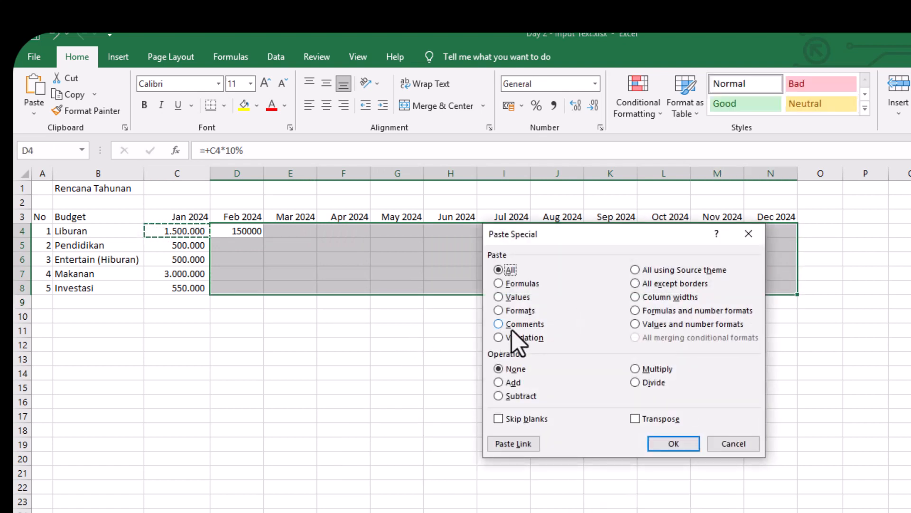
click(520, 311)
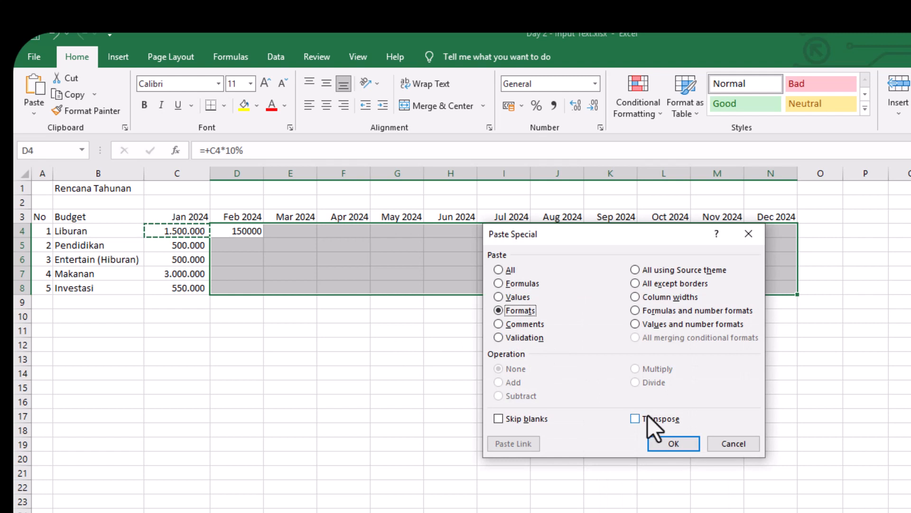
click(667, 444)
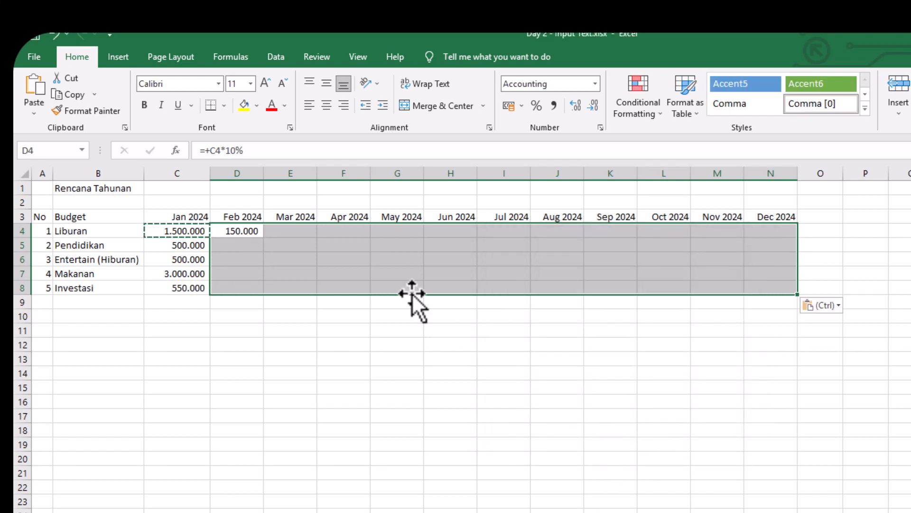
Step: Try a full paste of C4 into the Feb to Dec 2024 cells D4:N8, and undo it
key(ctrl+x)
drag(190, 233, 769, 293)
right_click(190, 233)
click(229, 257)
right_click(397, 244)
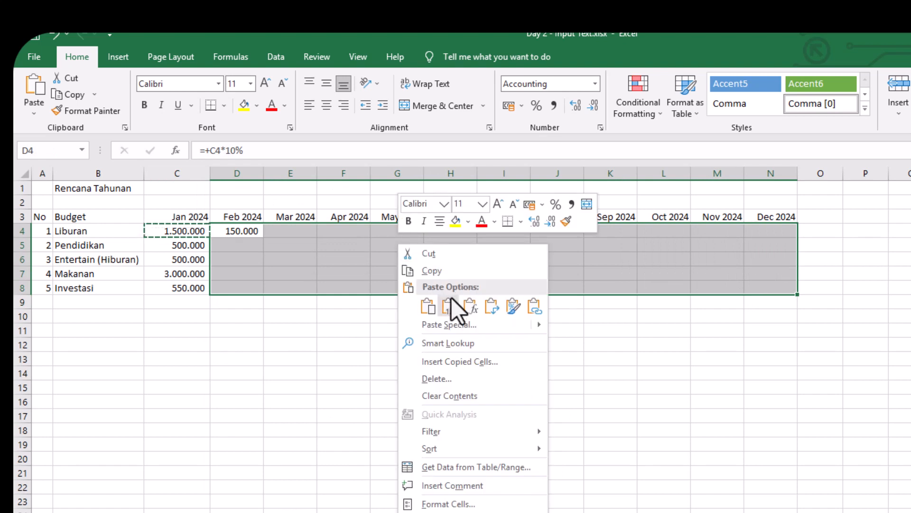
click(429, 306)
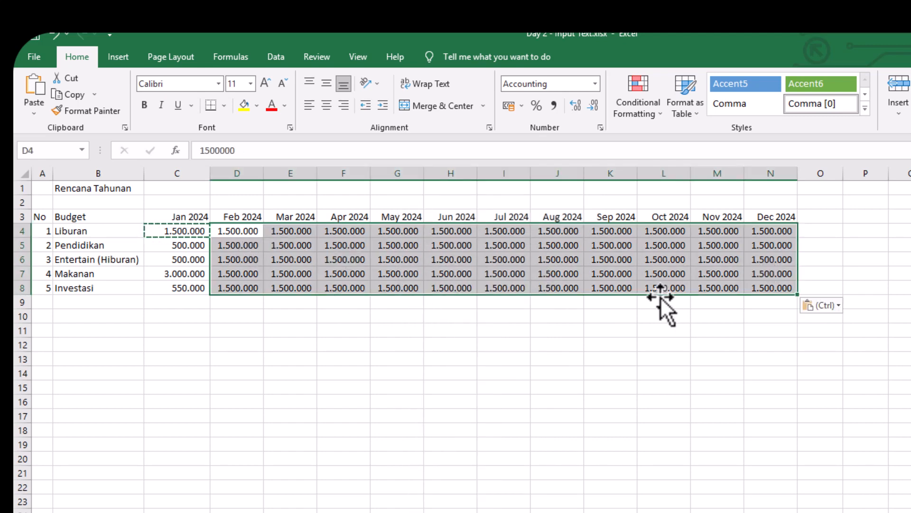
key(ctrl+z)
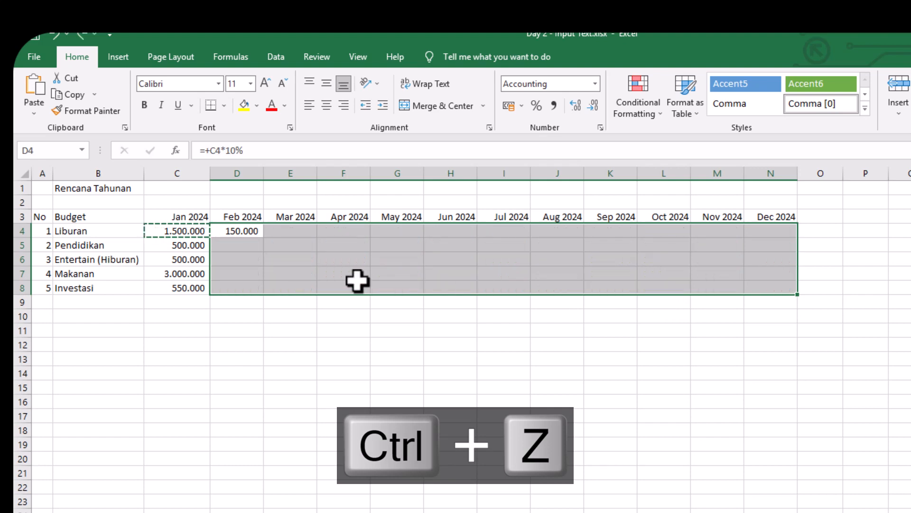
Step: Reapply the Formats-only Paste Special from C4 to D4:N8 and end the copy mode
right_click(248, 236)
click(291, 318)
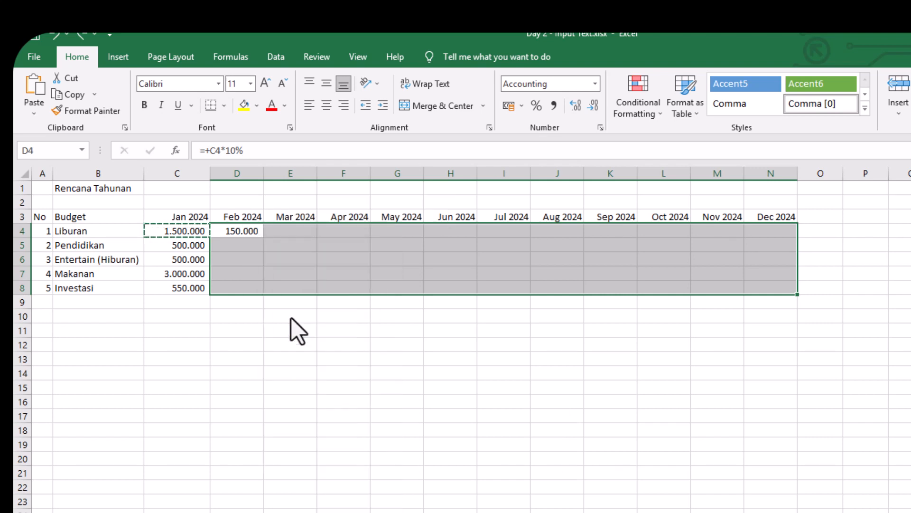
click(183, 276)
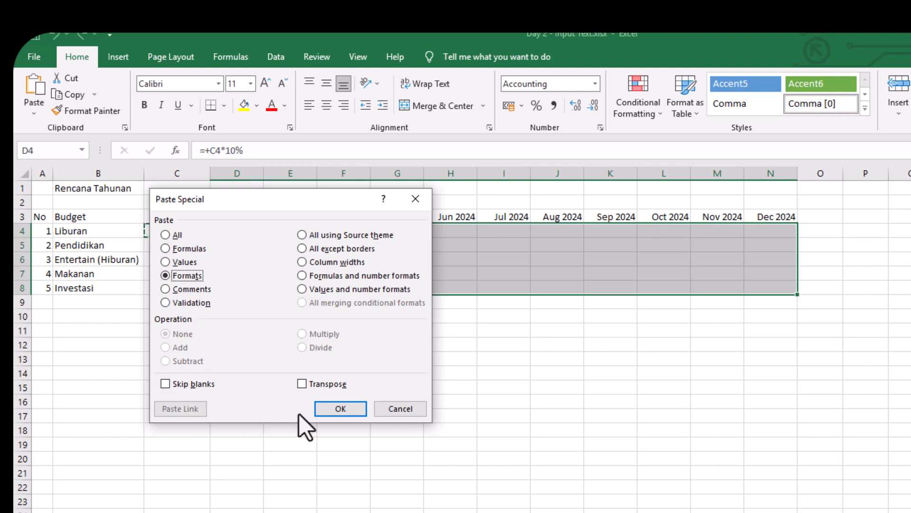
click(341, 409)
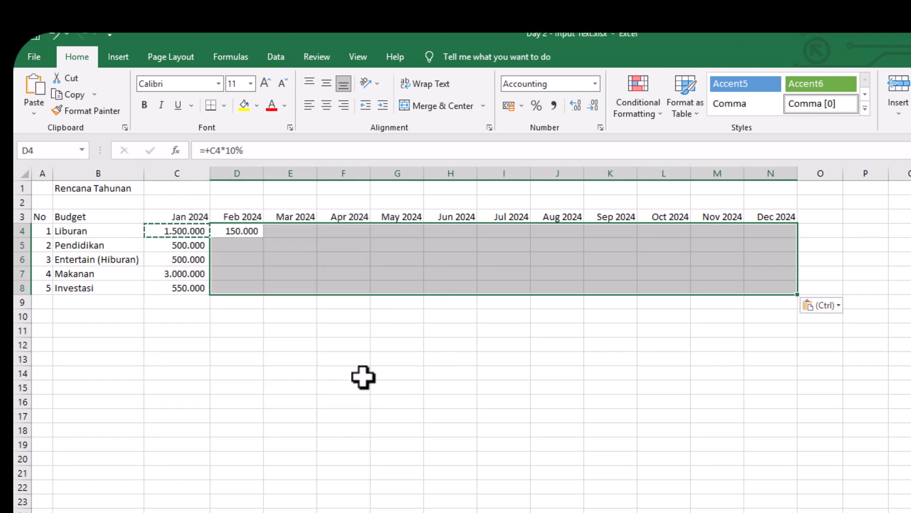
click(362, 375)
click(226, 231)
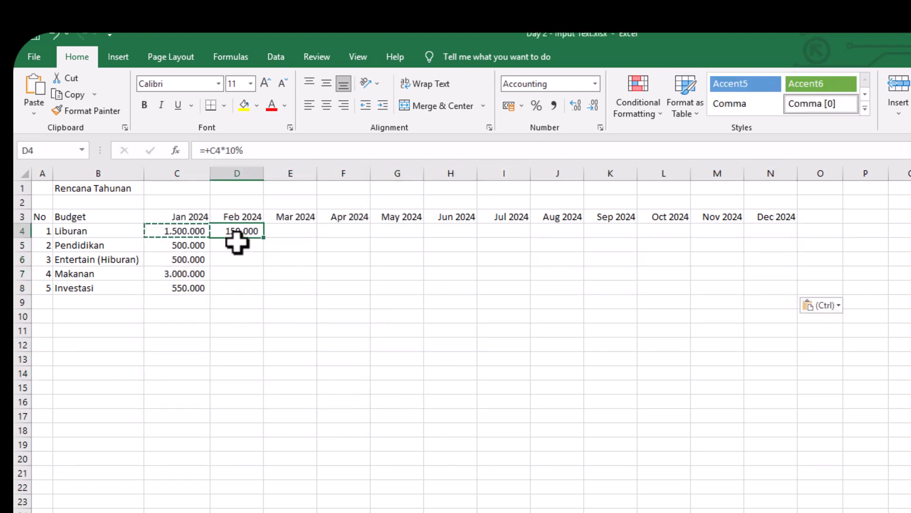
click(240, 242)
key(Escape)
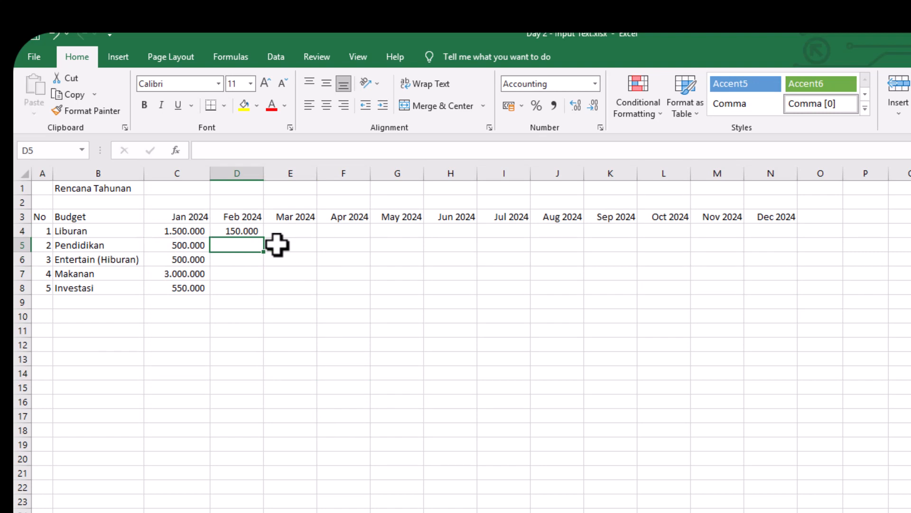
Step: Inspect the Feb 2024 Liburan formula in D4 and the cell it references
key(Up)
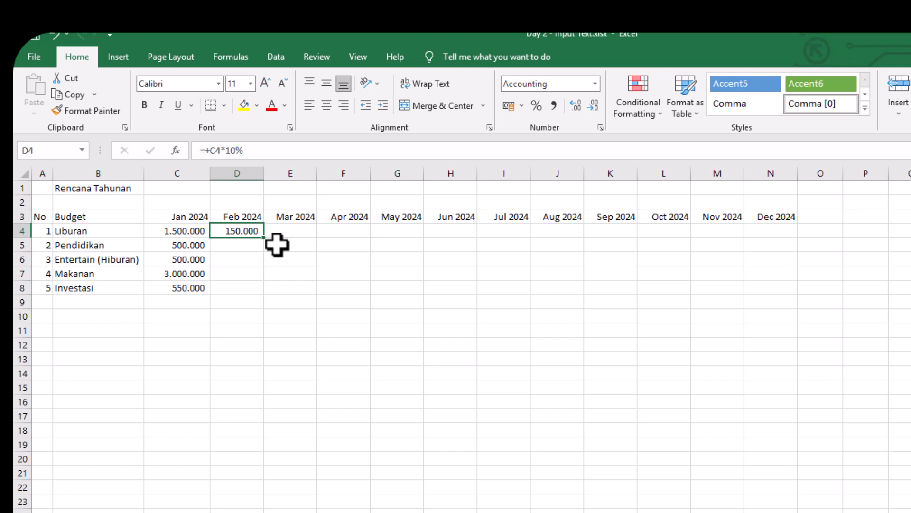
key(F2)
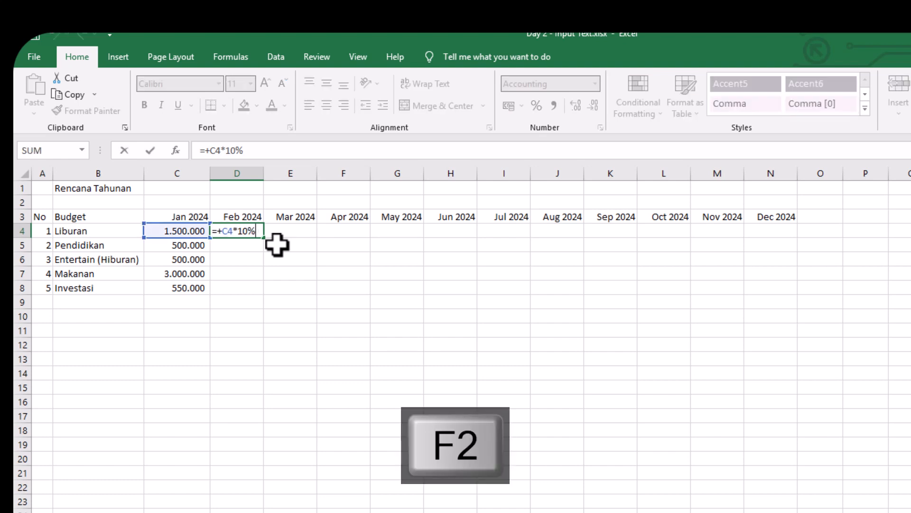
key(Escape)
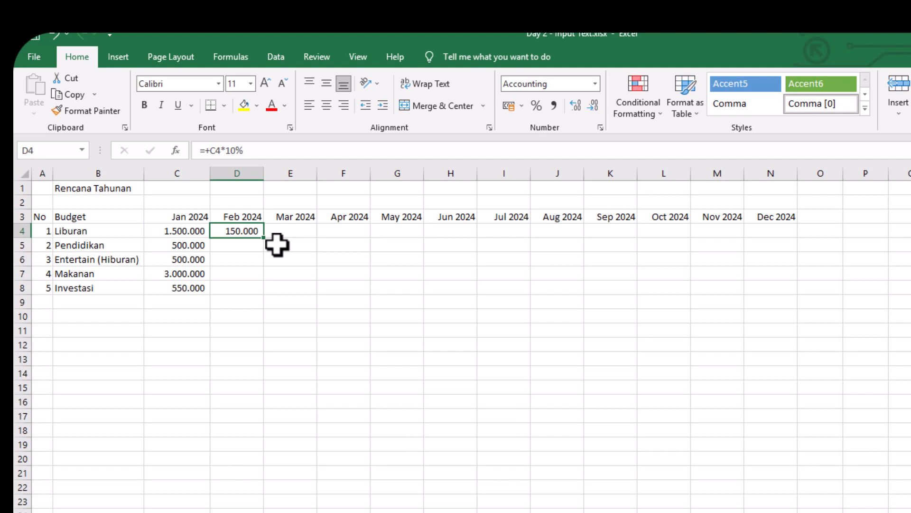
key(Down)
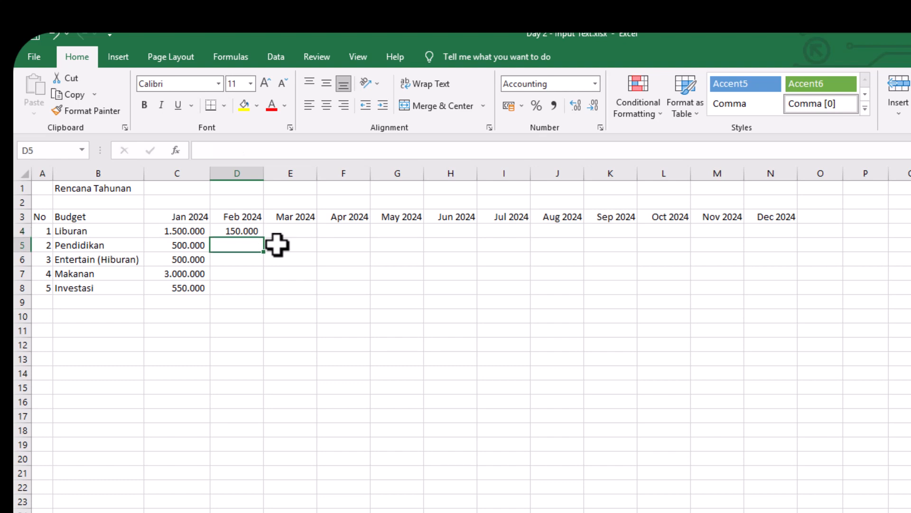
key(Right)
key(Up)
key(Left)
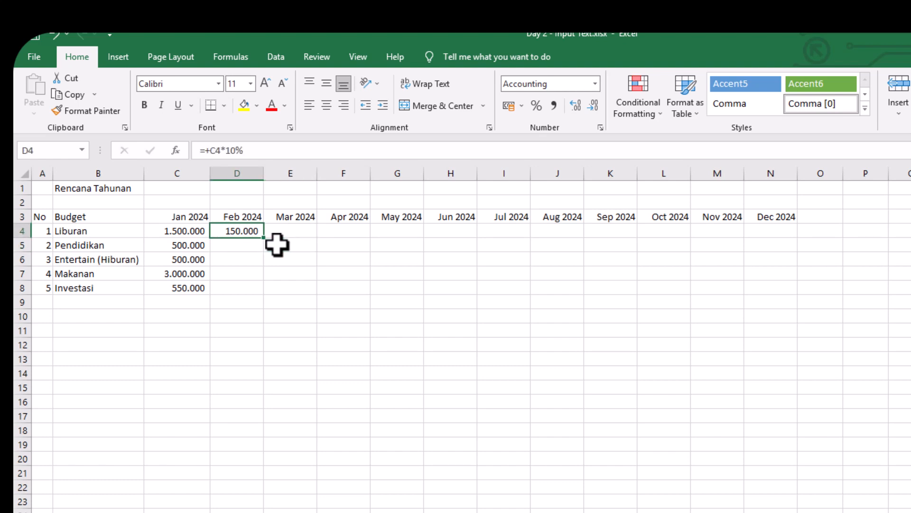
Step: Enter the sample numbers 1500000 in D10 and 150000 in D11 below the table
key(Down)
key(Down)
key(Down)
key(Down)
key(Down)
key(Down)
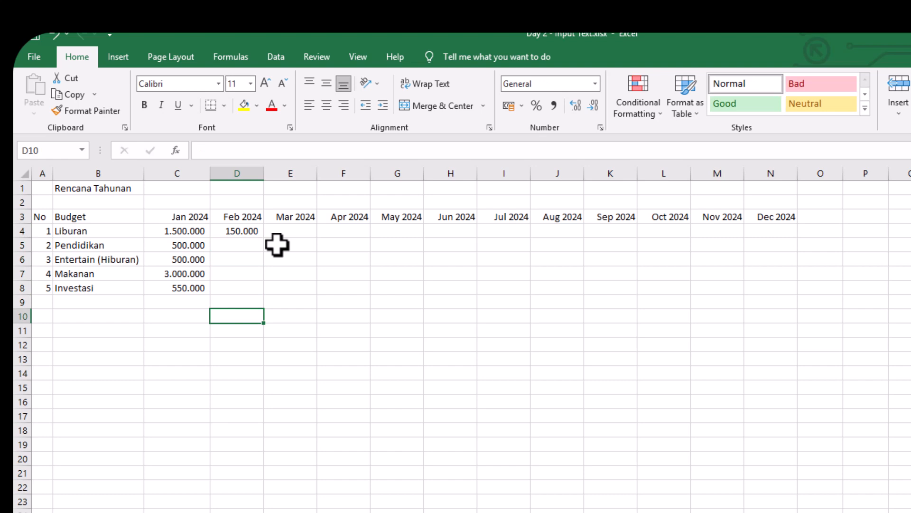
text(4)
key(Escape)
text(1500000)
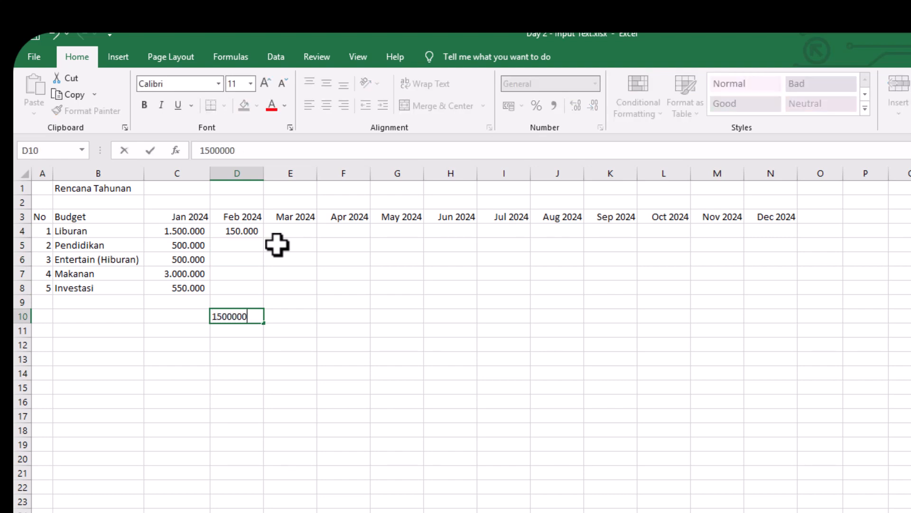
key(Return)
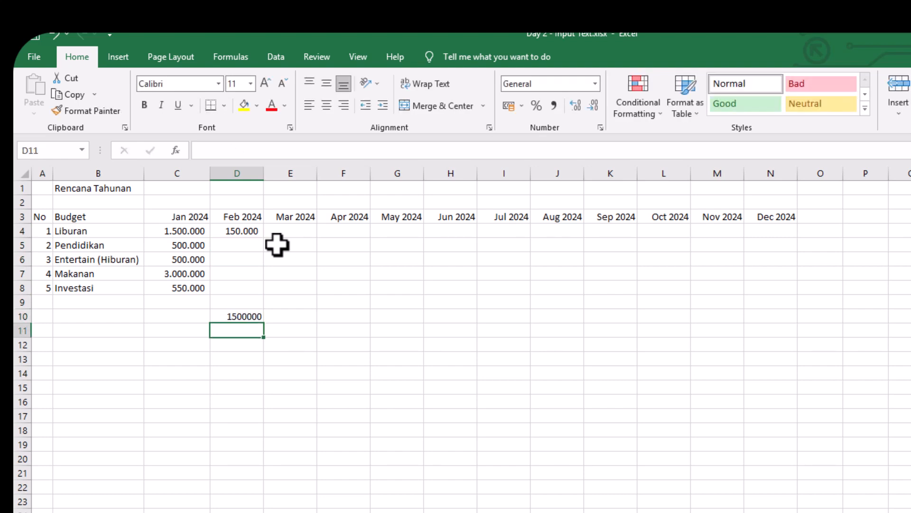
text(150000)
key(Return)
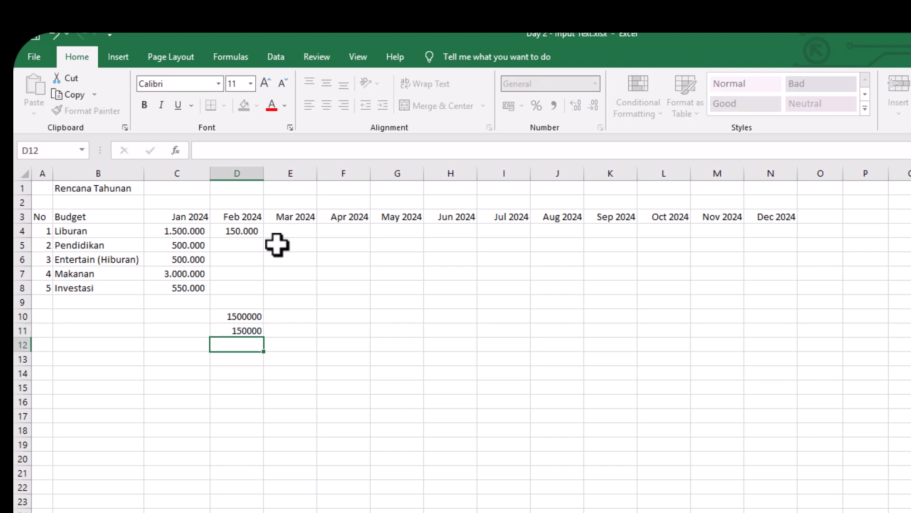
Step: Copy D4 and use Paste Special with Formats only to give the sample numbers in D10:D11 its number format
key(Up)
key(Up)
key(Up)
key(Up)
key(Up)
key(Up)
key(Up)
key(Up)
key(ctrl+c)
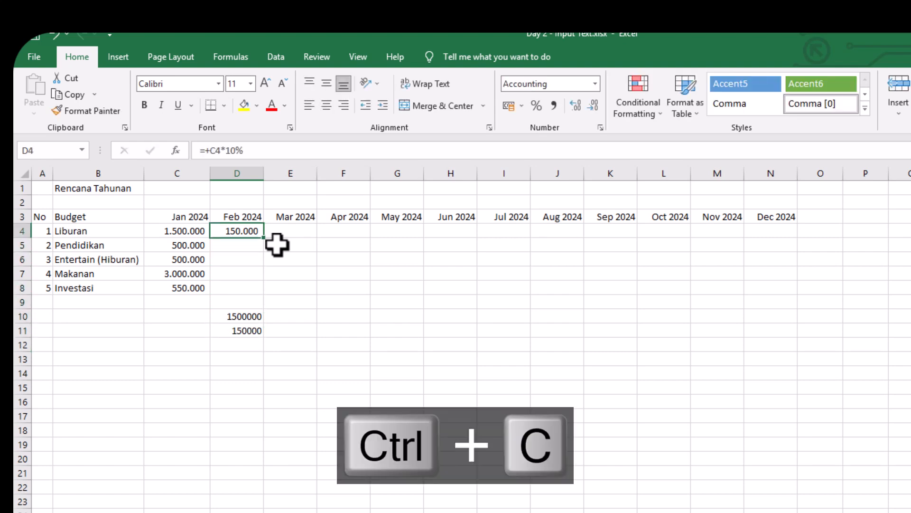
drag(246, 315, 246, 329)
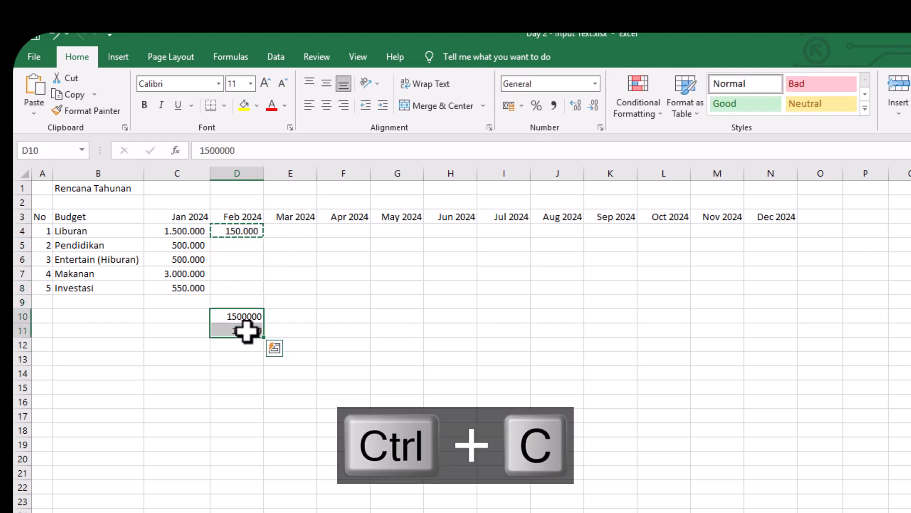
right_click(246, 329)
click(286, 392)
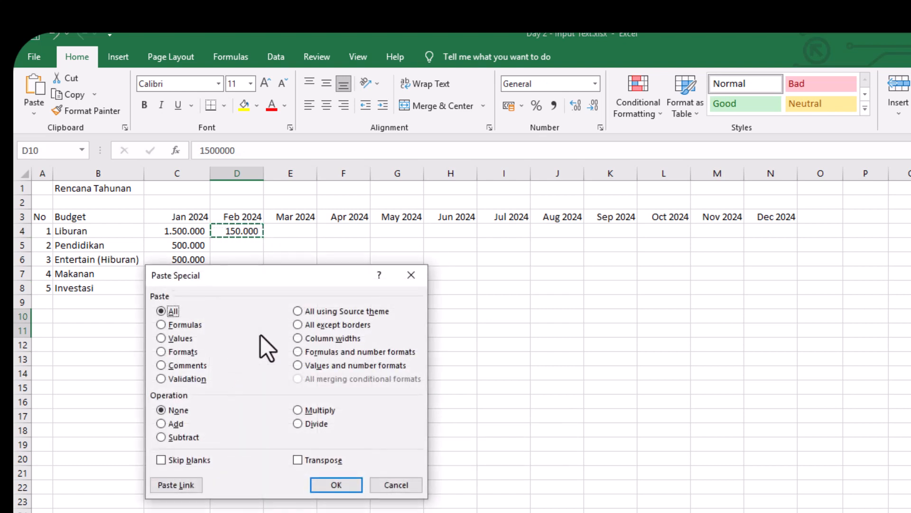
click(183, 351)
click(332, 485)
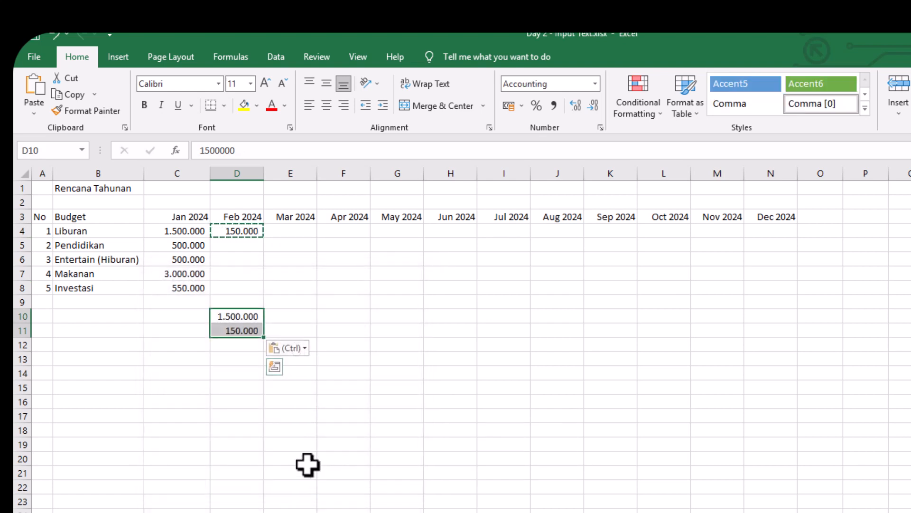
click(237, 402)
Step: Delete the sample numbers in D10:D11
drag(230, 316, 236, 327)
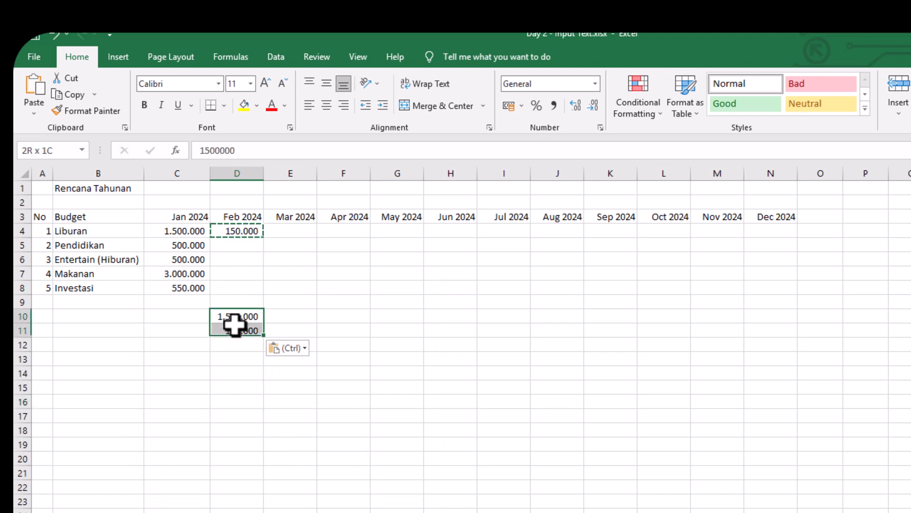
key(Delete)
key(Right)
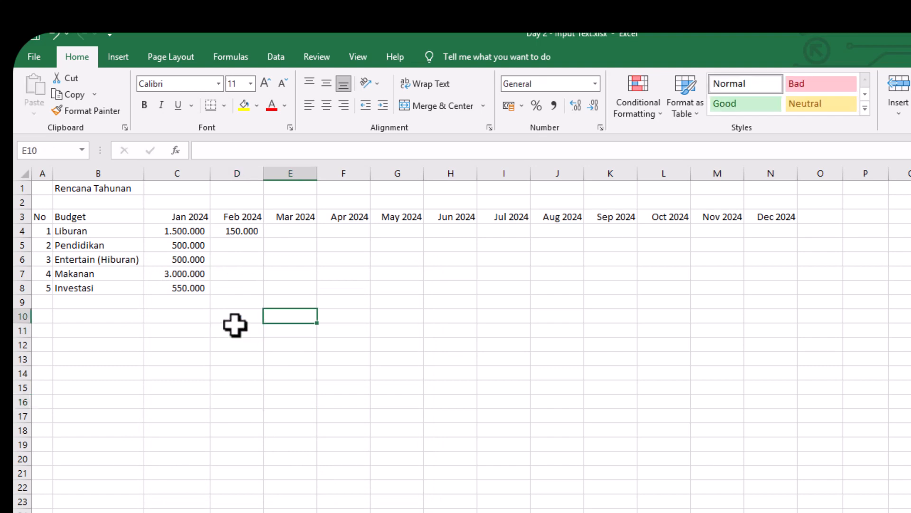
Step: Enter the sample numbers 1500000 in E10 and 150000 in E11
text(10)
key(Escape)
text(1500000)
key(Return)
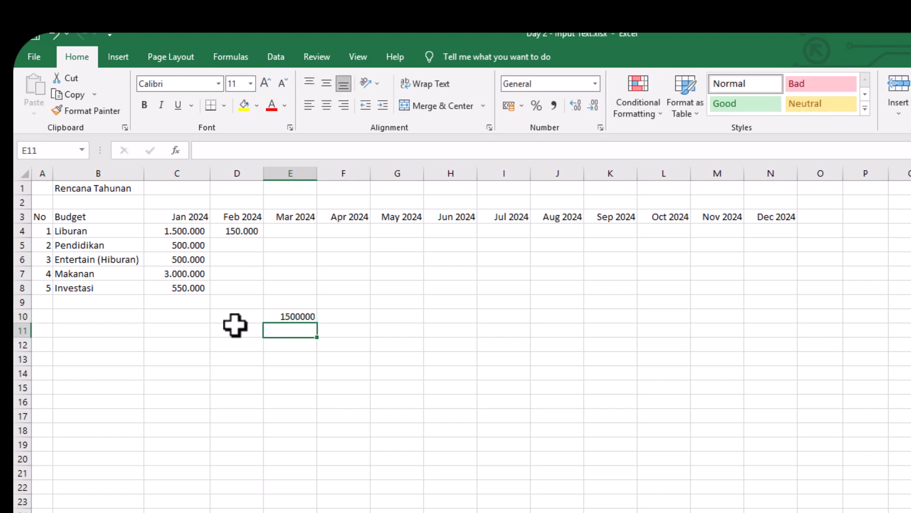
text(150000)
key(Return)
key(Up)
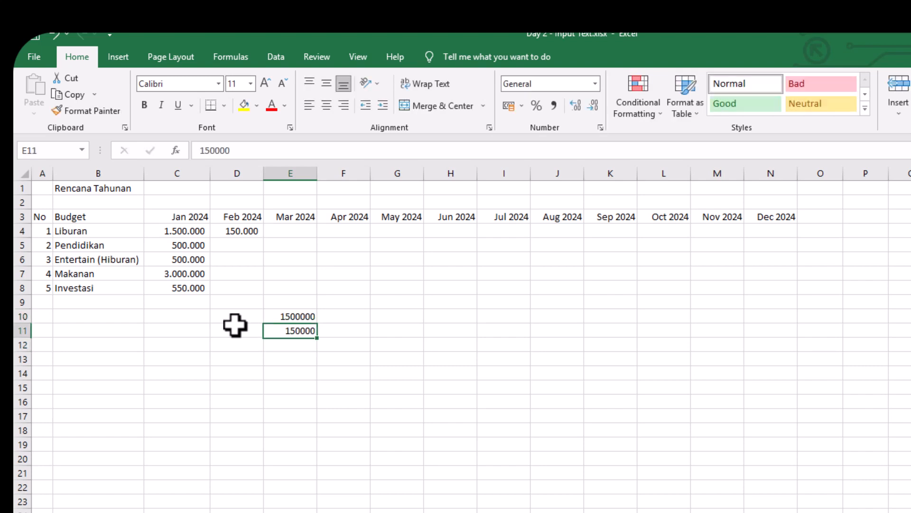
key(Up)
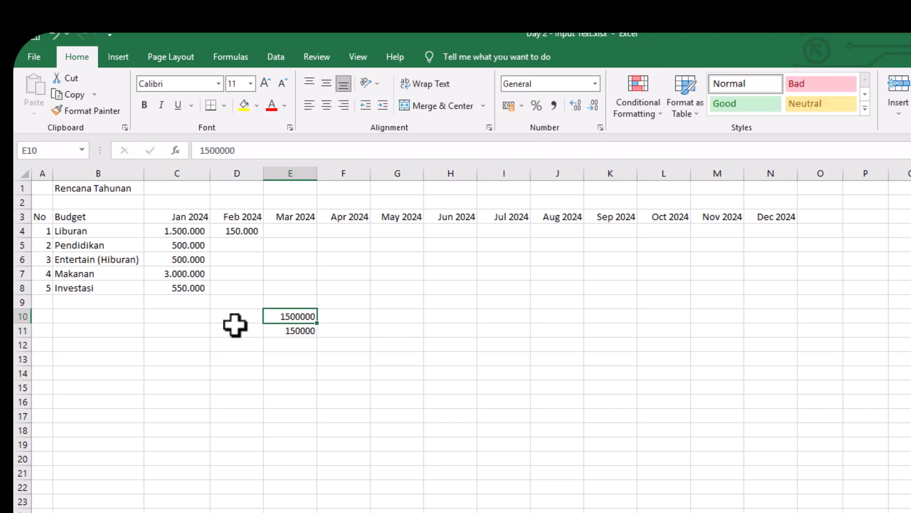
Step: Try a Formats-only Paste Special from D4 to the sample numbers in E10:E11, and undo it
click(226, 230)
key(ctrl+c)
drag(297, 315, 298, 330)
key(alt)
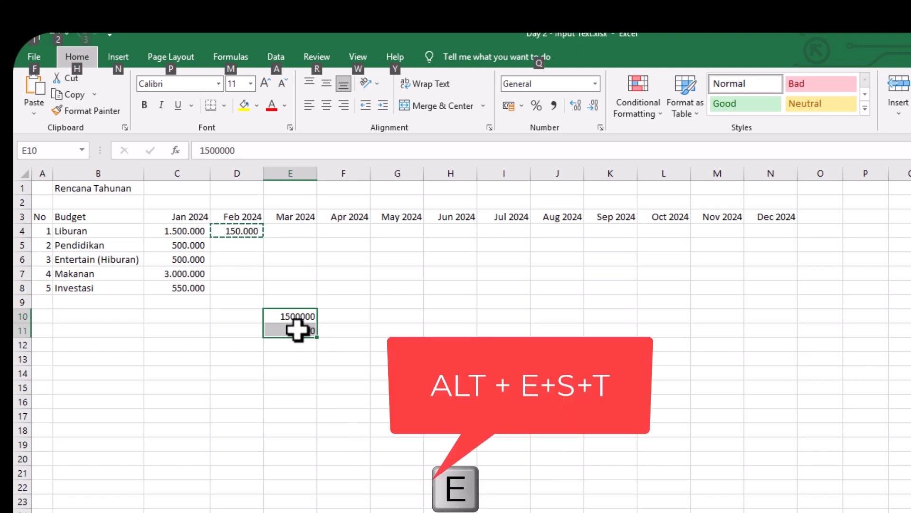
key(e)
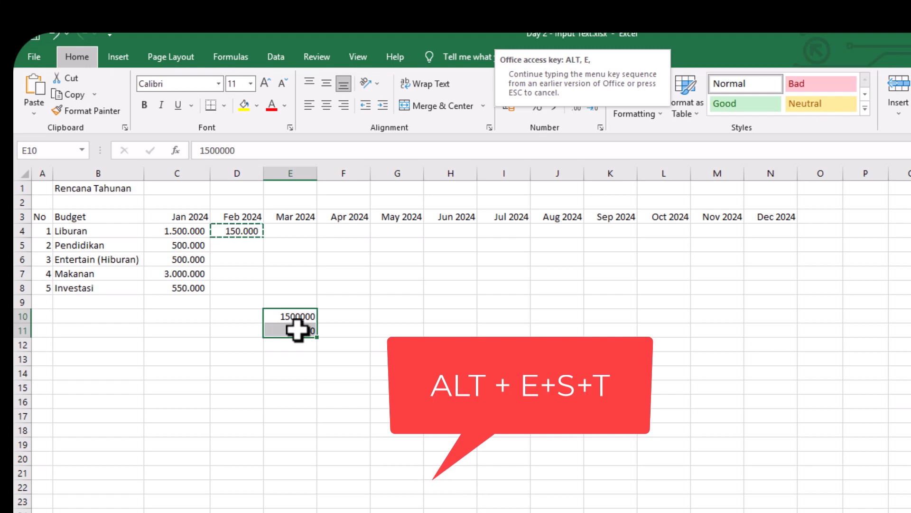
key(s)
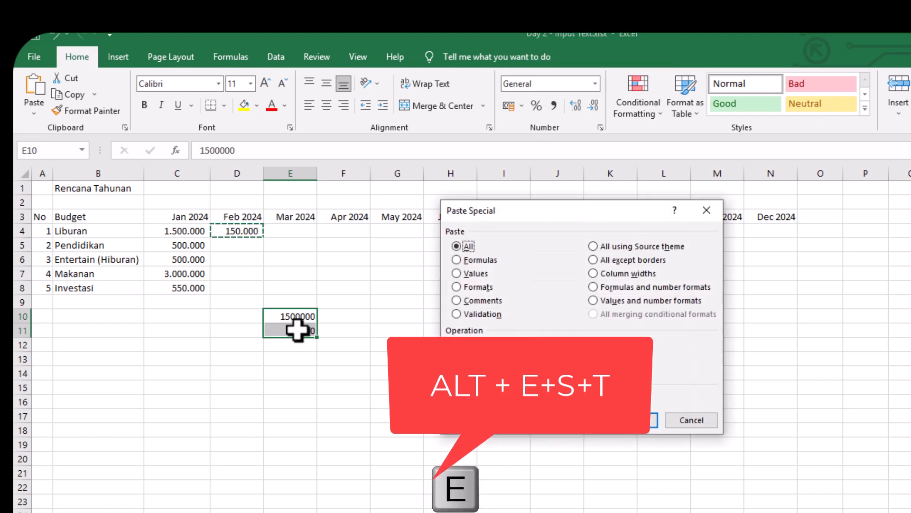
key(t)
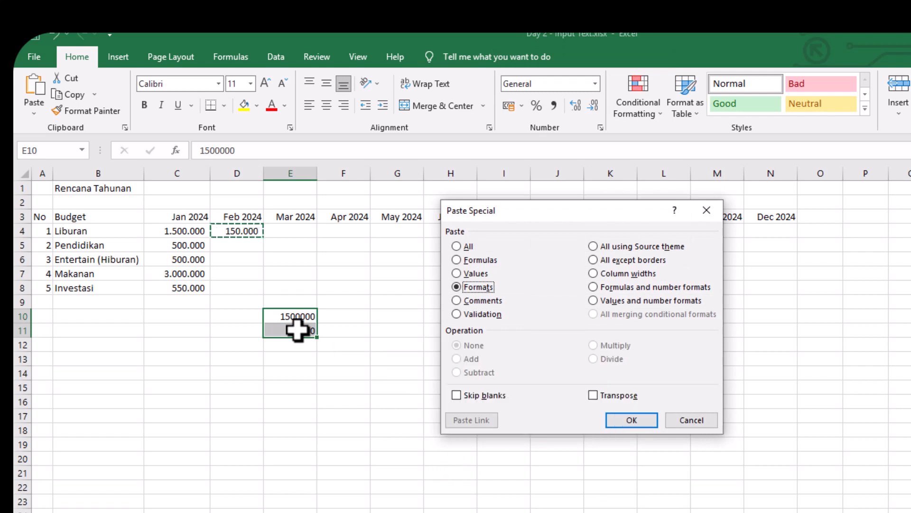
click(632, 420)
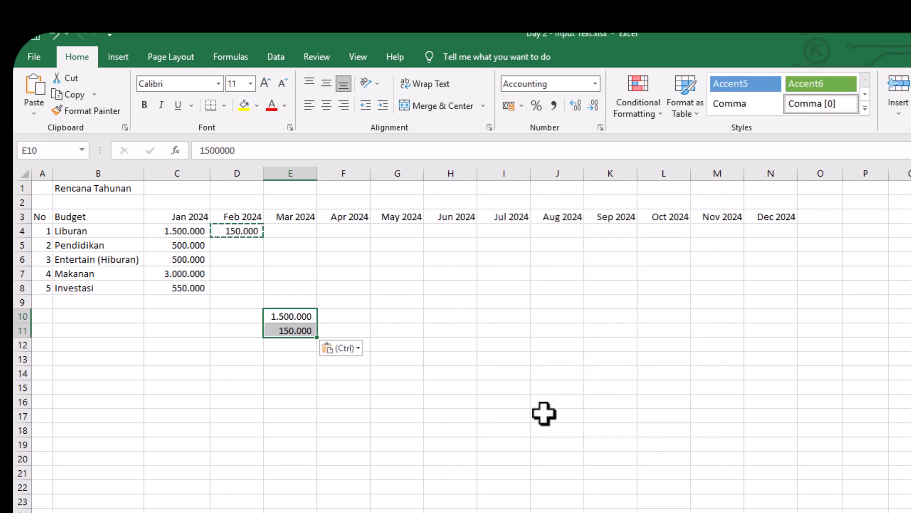
click(292, 383)
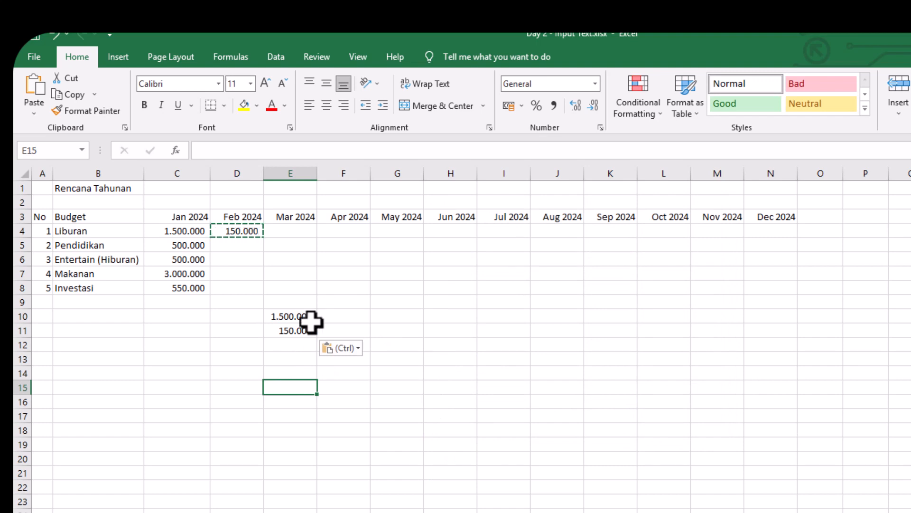
drag(301, 315, 301, 327)
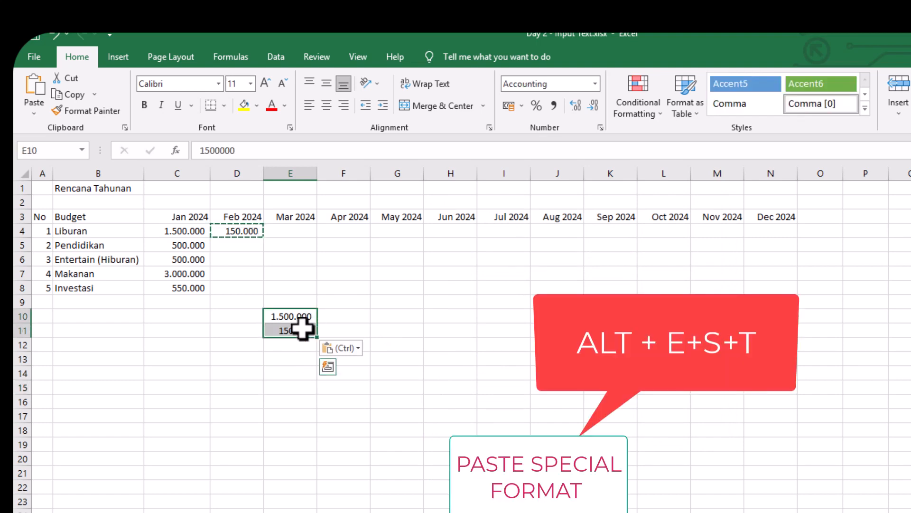
key(ctrl+z)
Step: Reapply only the formats of the copied cell D4 to E10:E11 with Paste Special
key(alt)
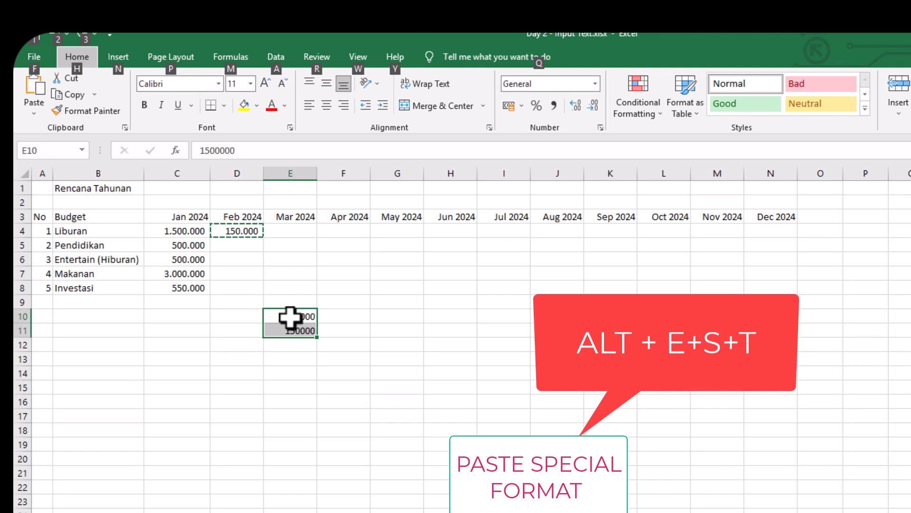
key(e)
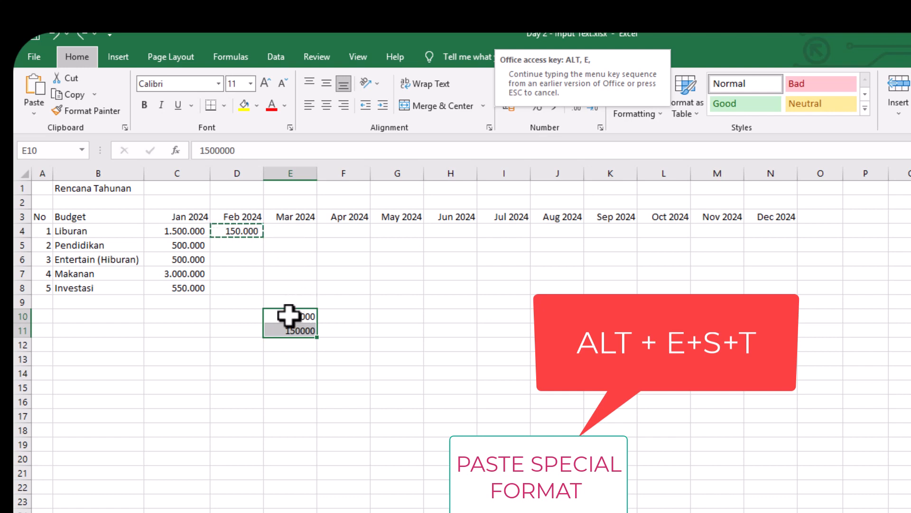
key(s)
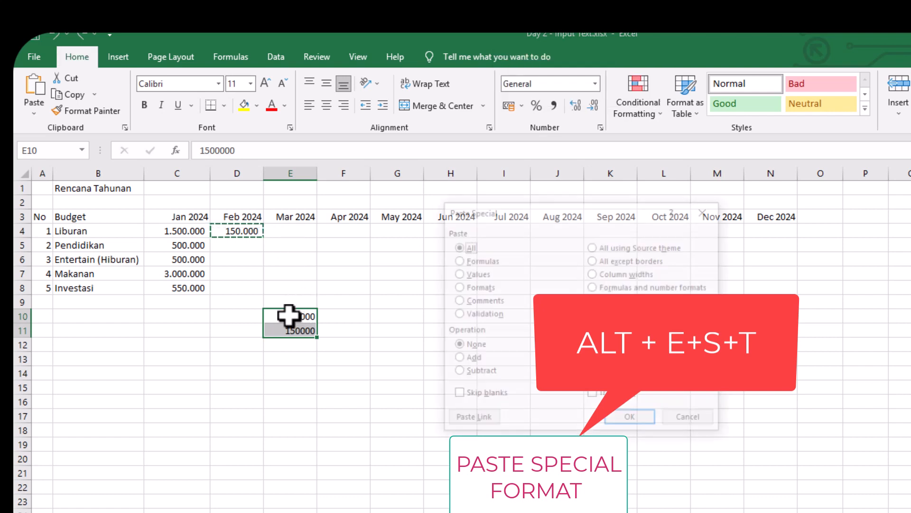
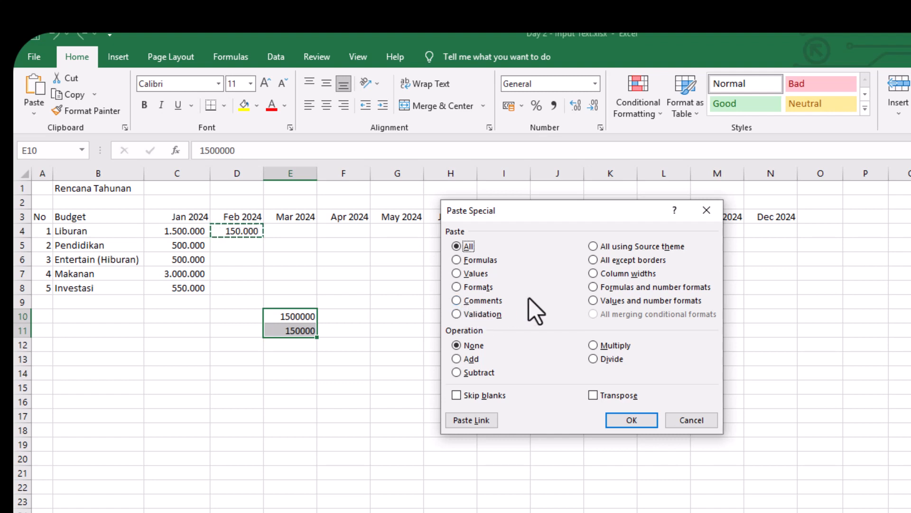
click(477, 287)
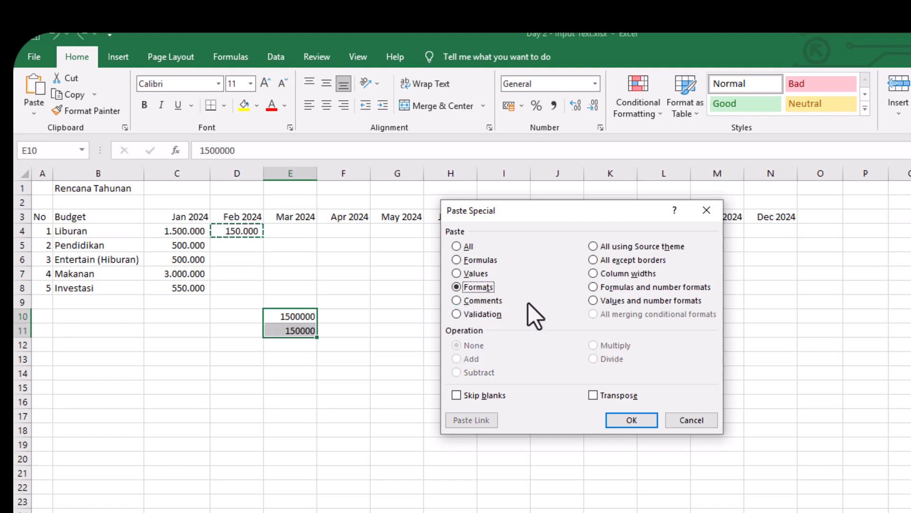
click(624, 417)
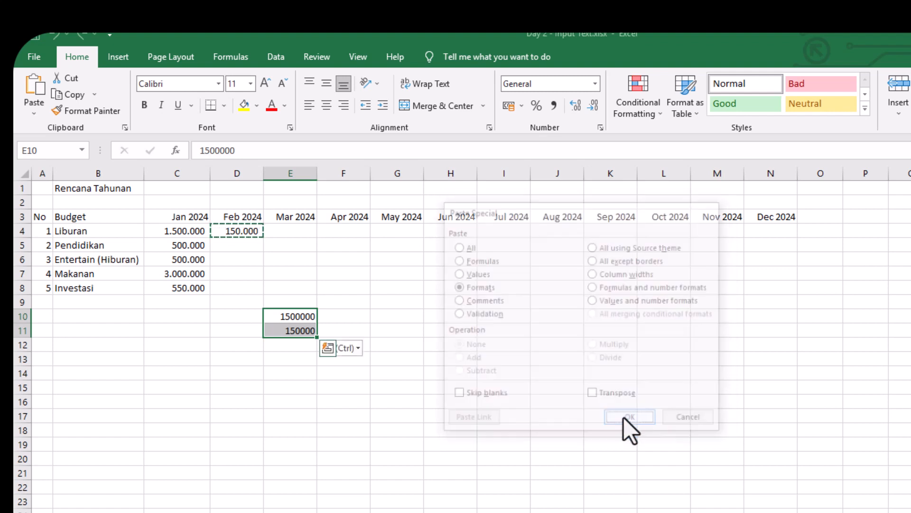
click(303, 403)
drag(292, 316, 296, 338)
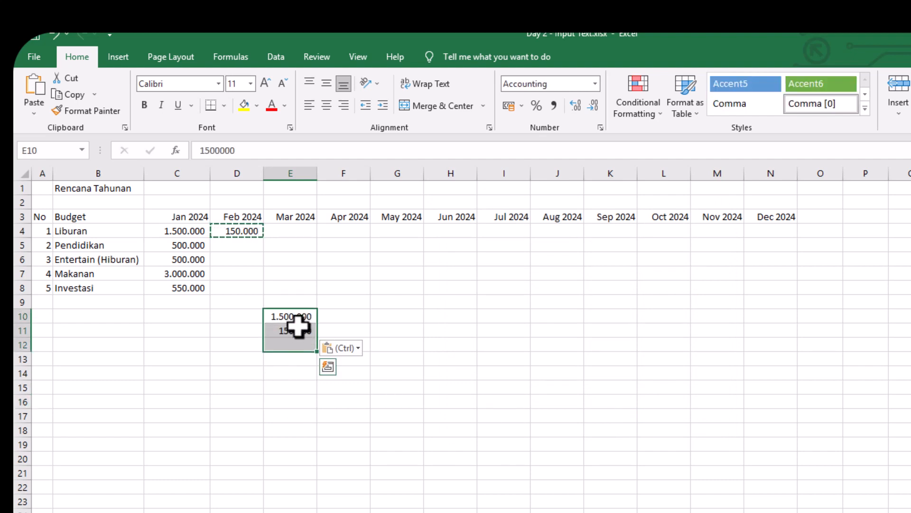
Step: Total the sample numbers in E12 with the AutoSum formula =SUM(E10:E11)
click(291, 344)
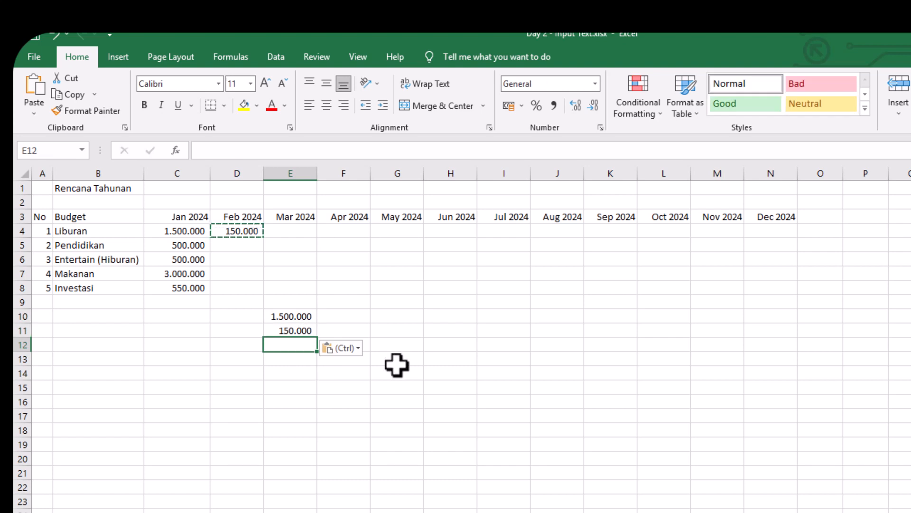
key(alt+equal)
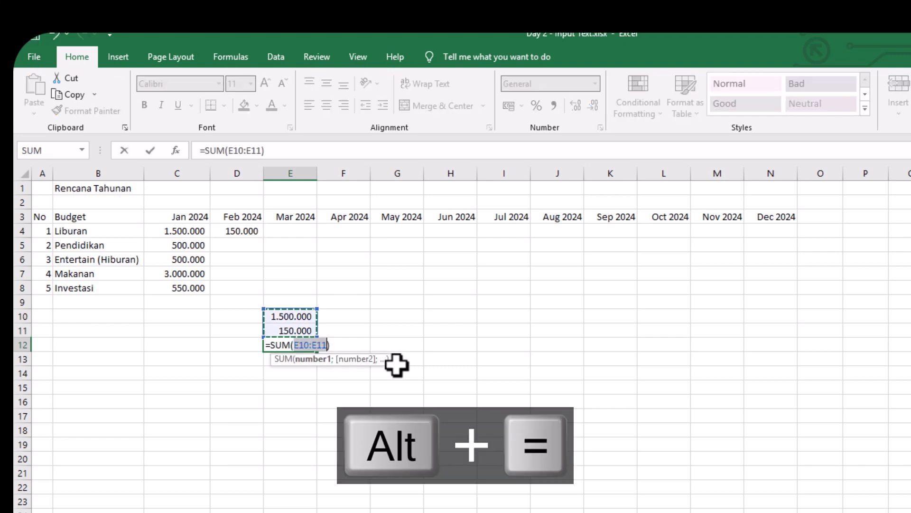
key(Return)
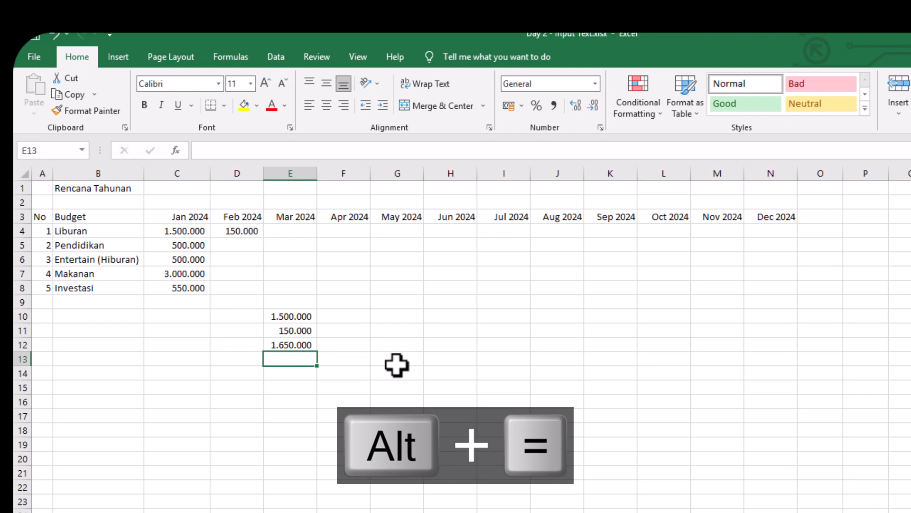
key(Up)
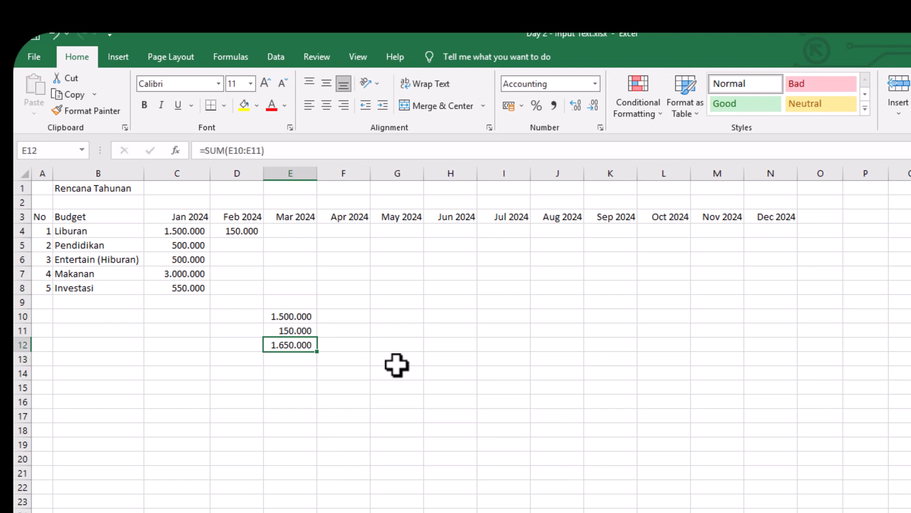
Step: Examine the Feb 2024 Liburan formula in D4 alongside the Jan 2024 amount in C4
click(244, 233)
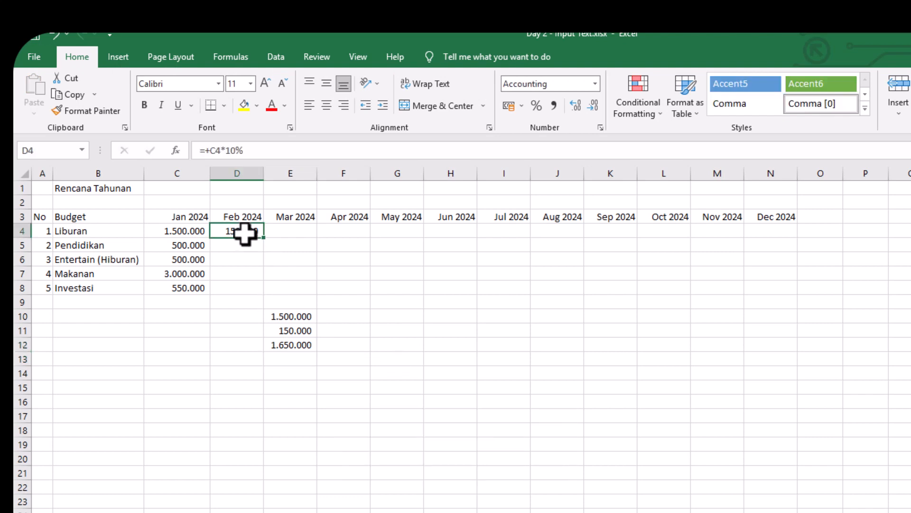
drag(193, 234, 228, 233)
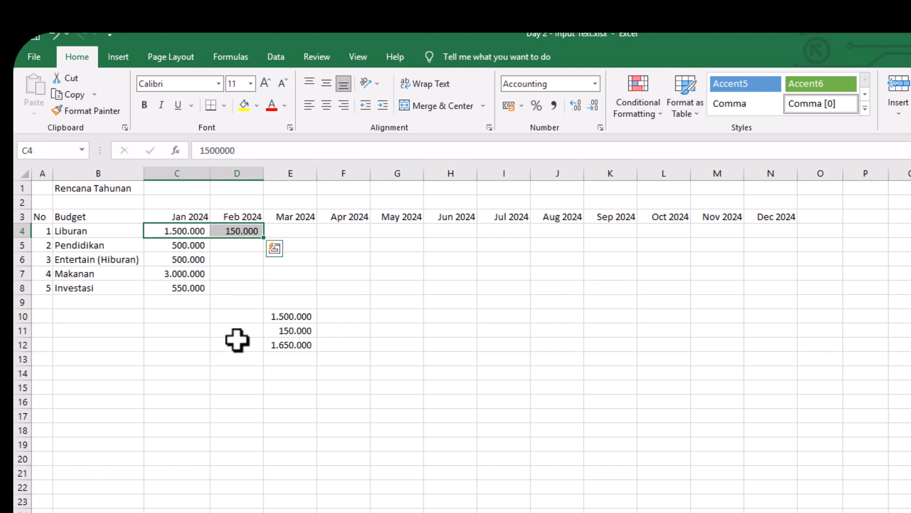
key(Left)
key(Right)
key(Right)
Step: Replace the sample number in E11 with the formula +E10*10%
key(Down)
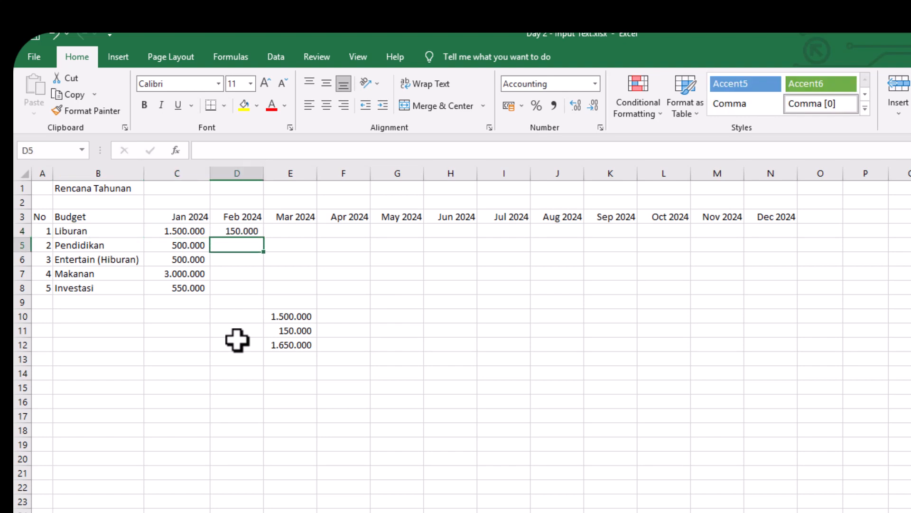
key(Right)
key(Down)
key(Down)
key(Down)
key(Down)
key(Down)
key(Down)
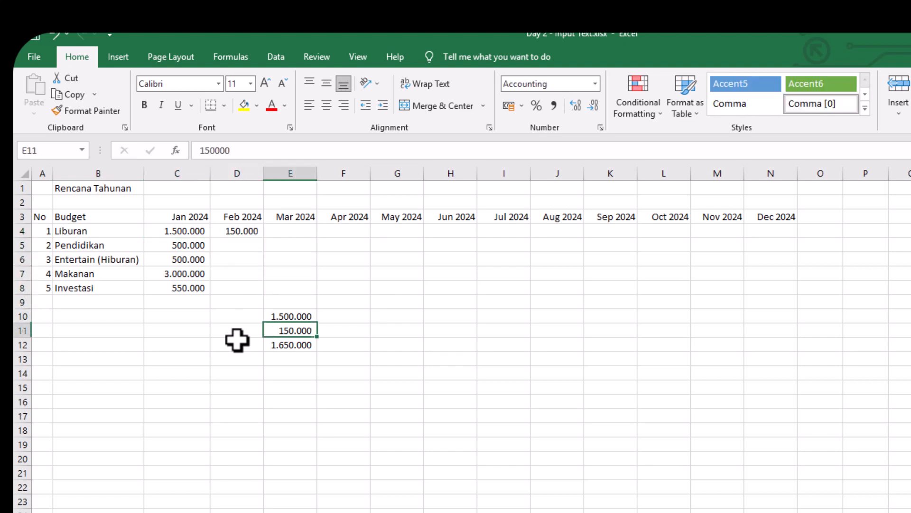
text(+)
key(Up)
text(*10)
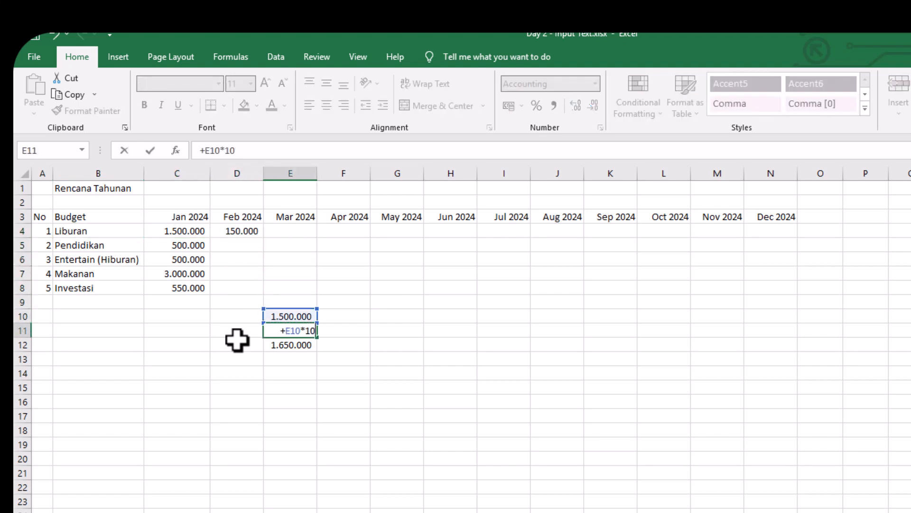
text(%)
key(Return)
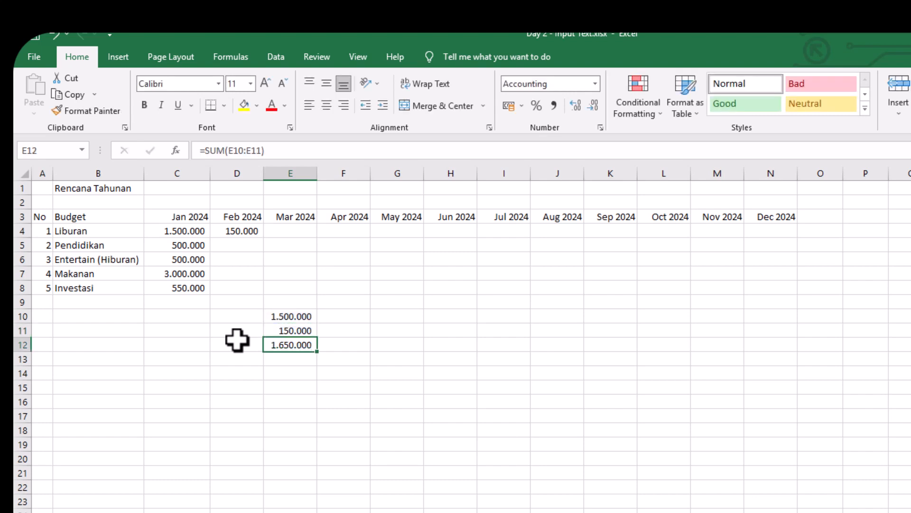
Step: Inspect the SUM formula in E12 without changing it, and return to the Feb 2024 Liburan formula in D4
key(F2)
key(Escape)
key(Up)
key(Up)
key(Up)
key(Up)
key(Up)
key(Up)
key(Up)
key(Up)
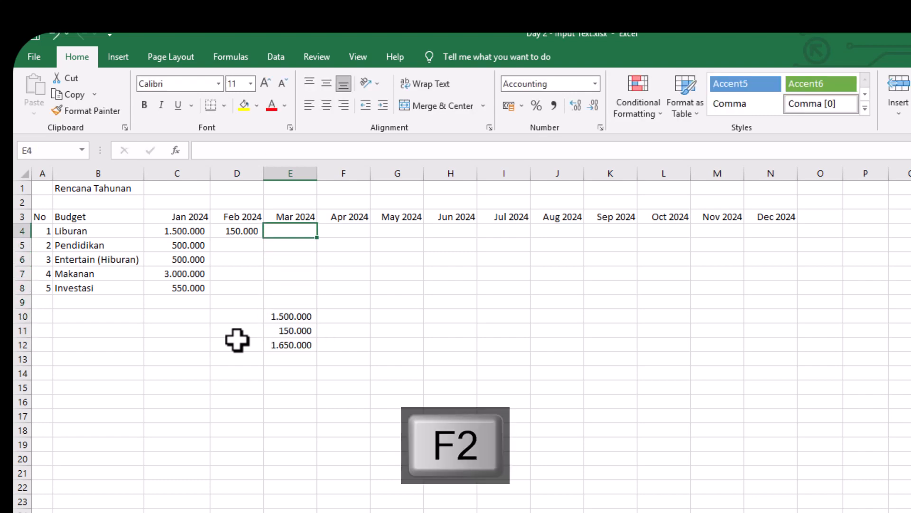
key(Left)
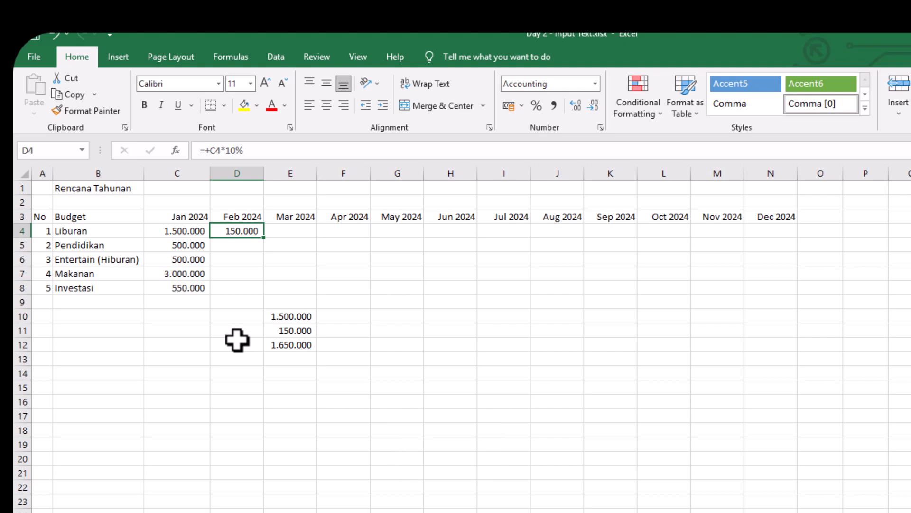
Step: Change the Feb 2024 Liburan formula in D4 to =+C4+C4*10%
key(F2)
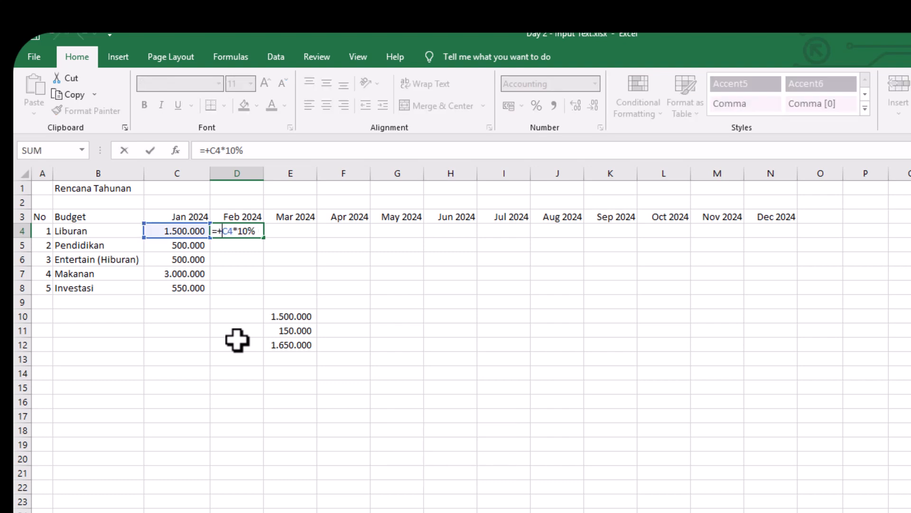
click(190, 230)
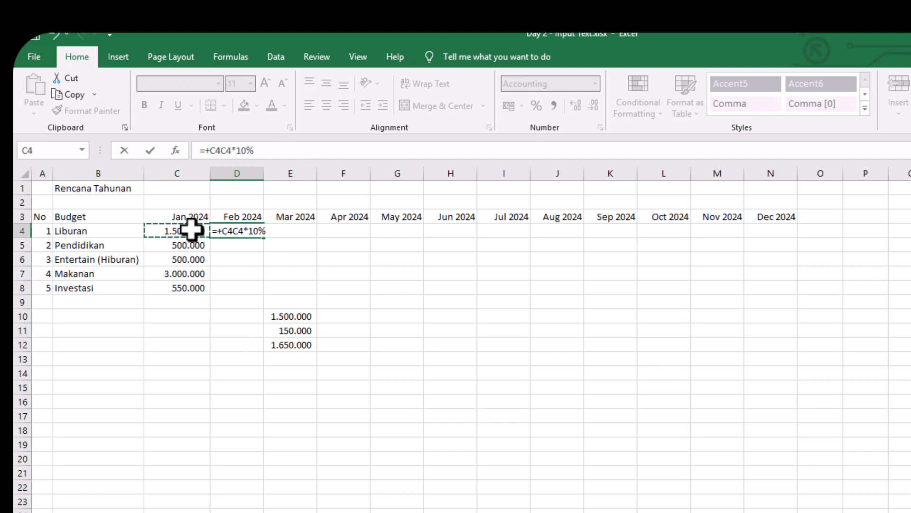
text(+)
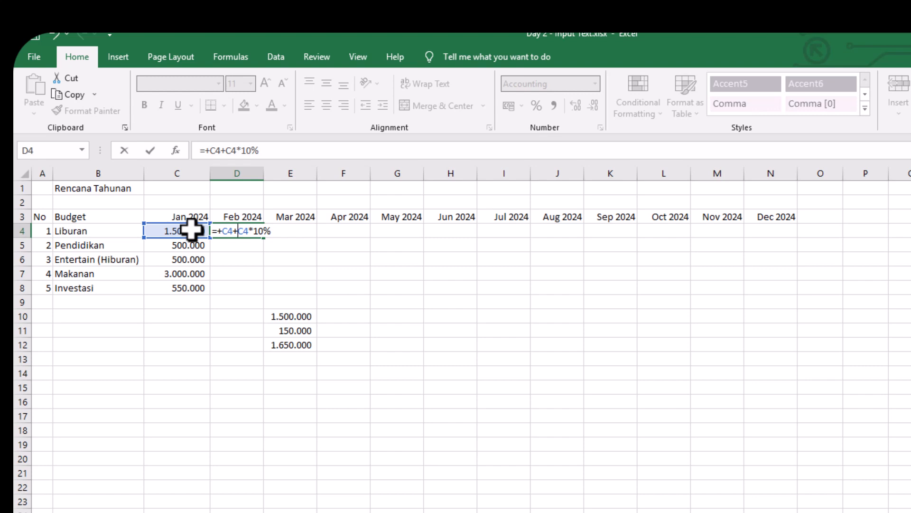
key(Return)
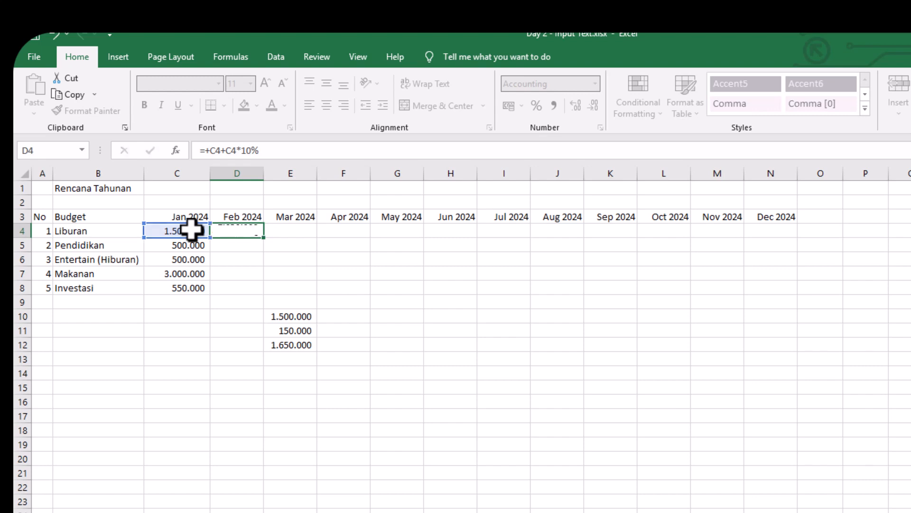
key(Up)
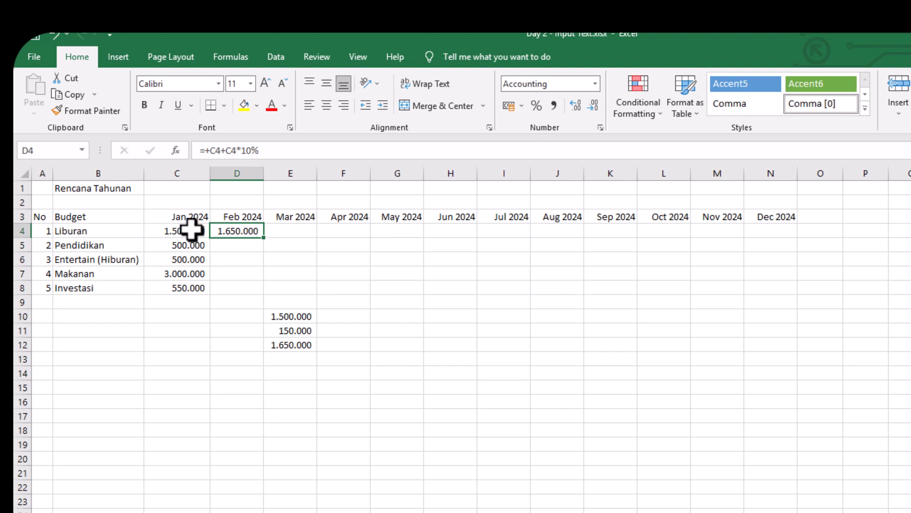
Step: Put parentheses around the first C4 reference in D4, making the formula =+(C4)+C4*10%
key(F2)
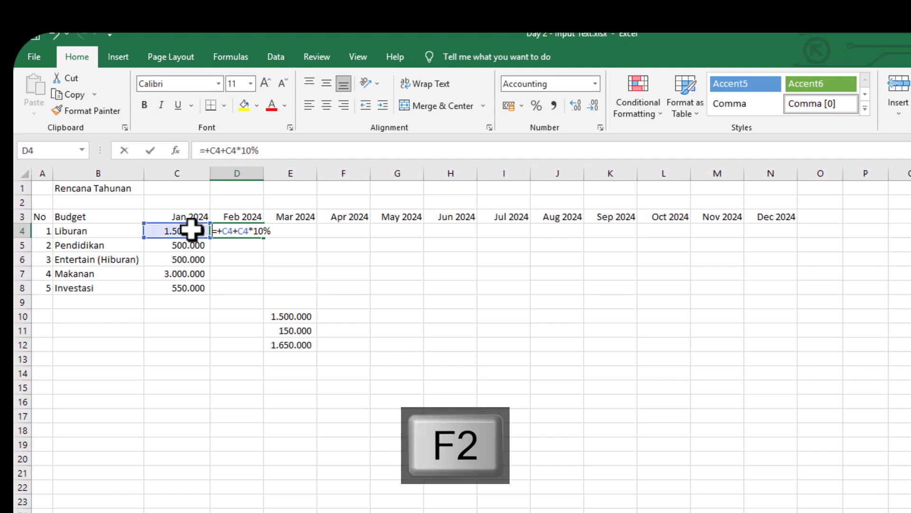
key(Left)
key(Left)
key(Left)
key(Left)
key(Left)
key(Left)
key(Left)
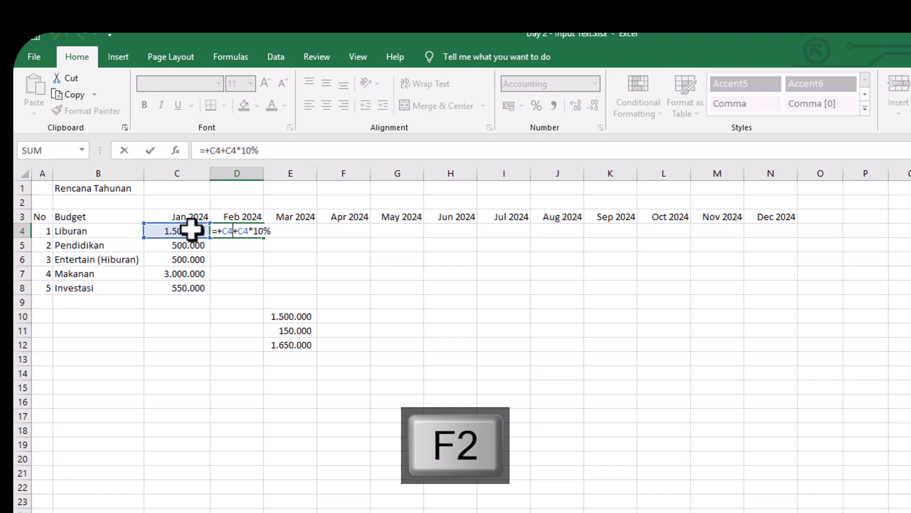
text())
key(Left)
key(Left)
key(Left)
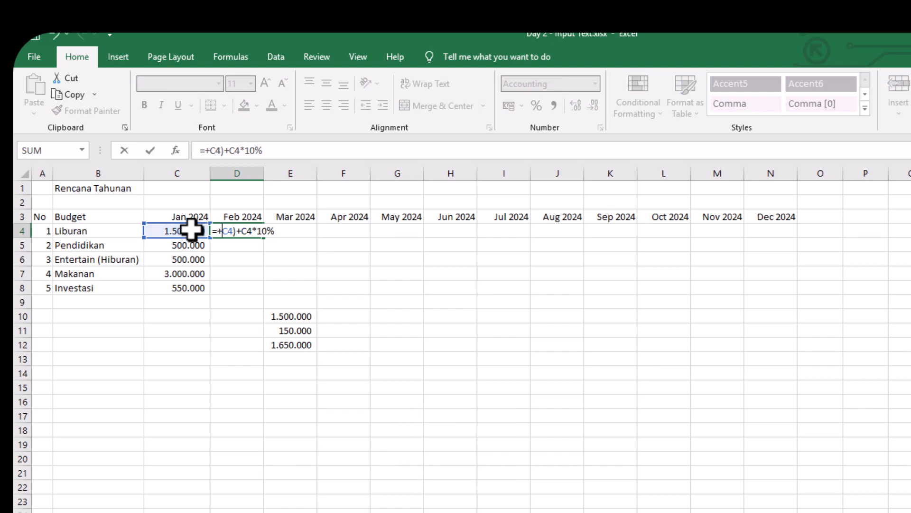
text(()
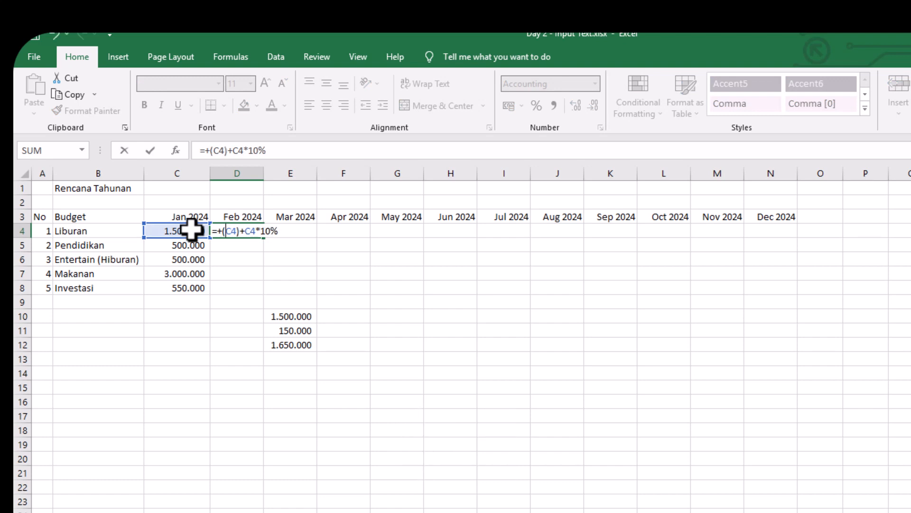
key(Return)
key(Up)
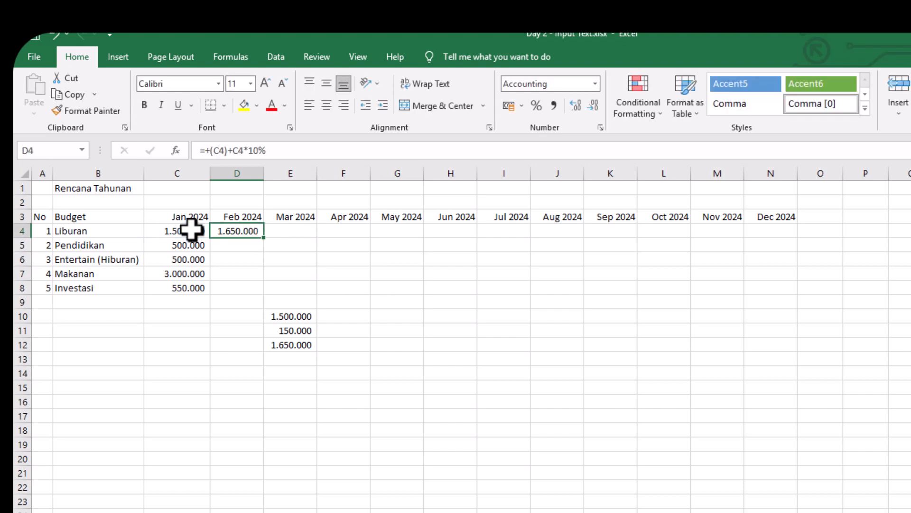
Step: Fill the Feb 2024 formula from D4 down through D8 for the remaining budget items
key(ctrl+c)
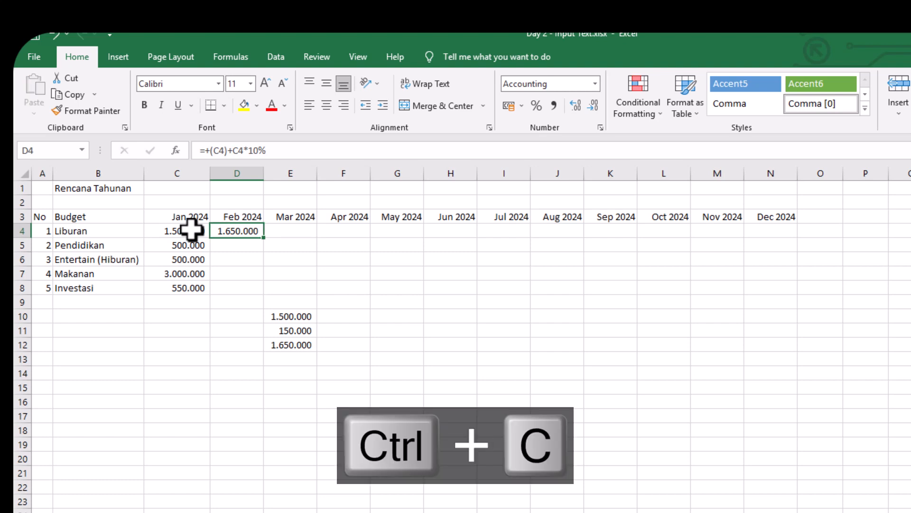
drag(264, 239, 264, 299)
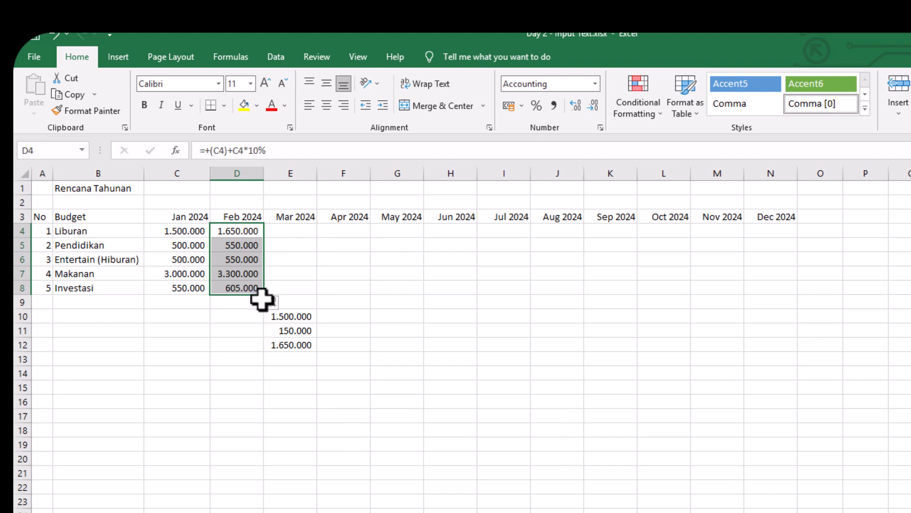
click(242, 272)
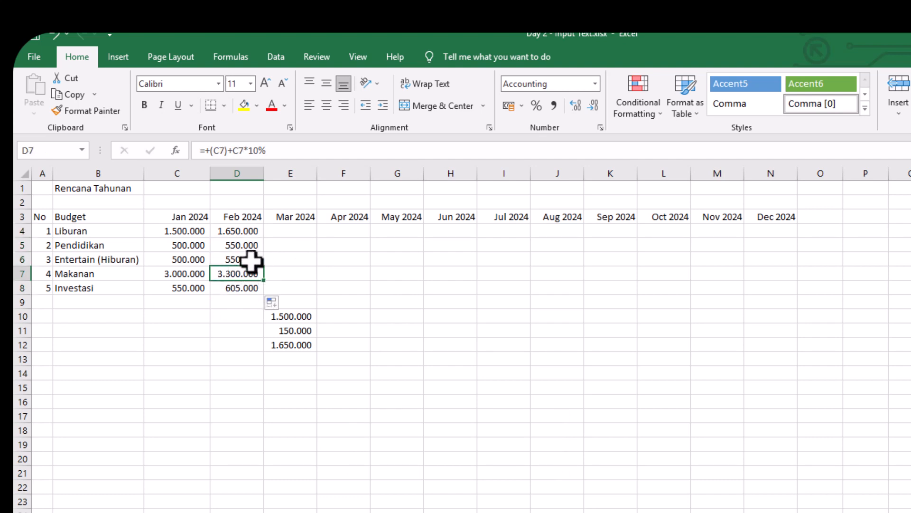
Step: Examine the Feb 2024 formulas in D4 to D8 one by one, checking which January cell each refers to, without changing them
click(247, 232)
click(244, 244)
key(F2)
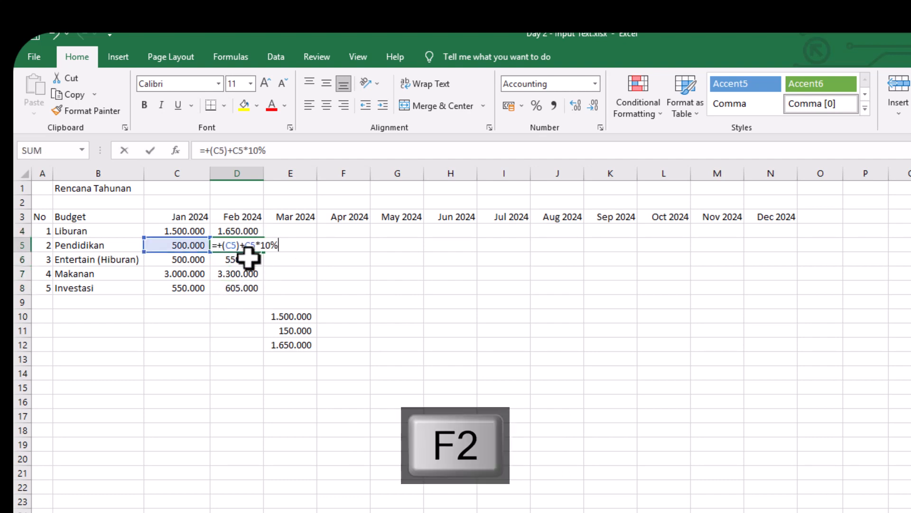
click(244, 258)
key(F2)
click(247, 259)
click(245, 235)
key(F2)
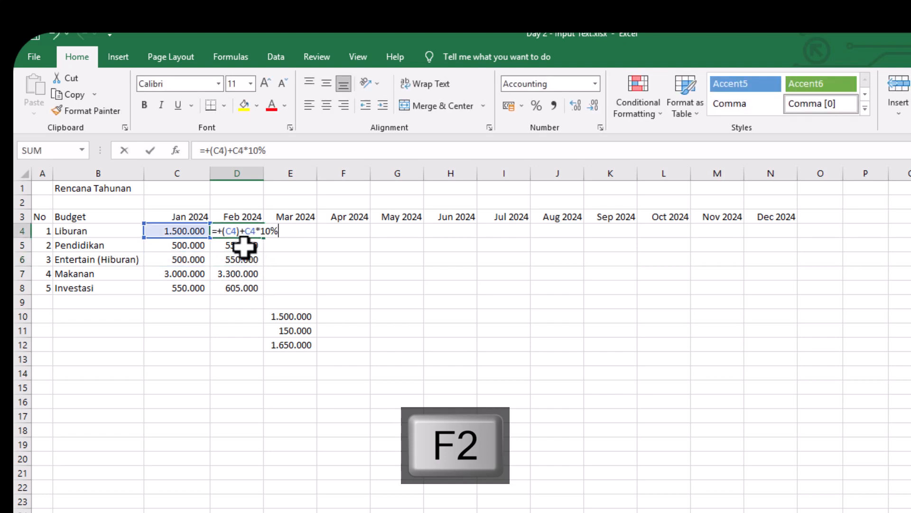
key(Escape)
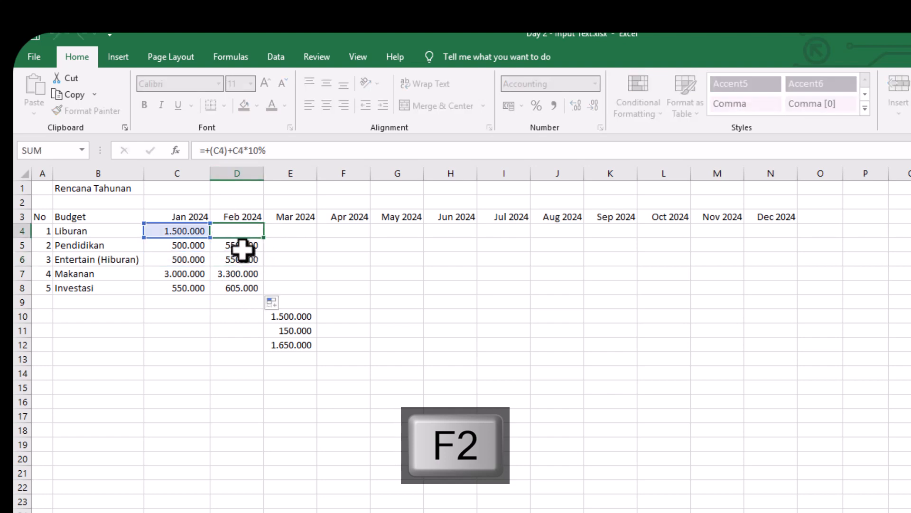
click(239, 244)
key(F2)
key(Escape)
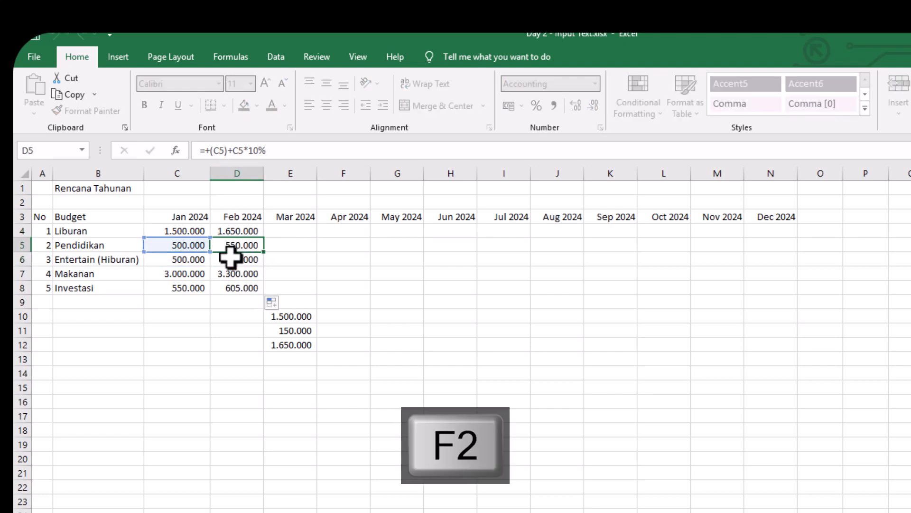
click(230, 258)
key(F2)
key(Escape)
click(237, 271)
key(F2)
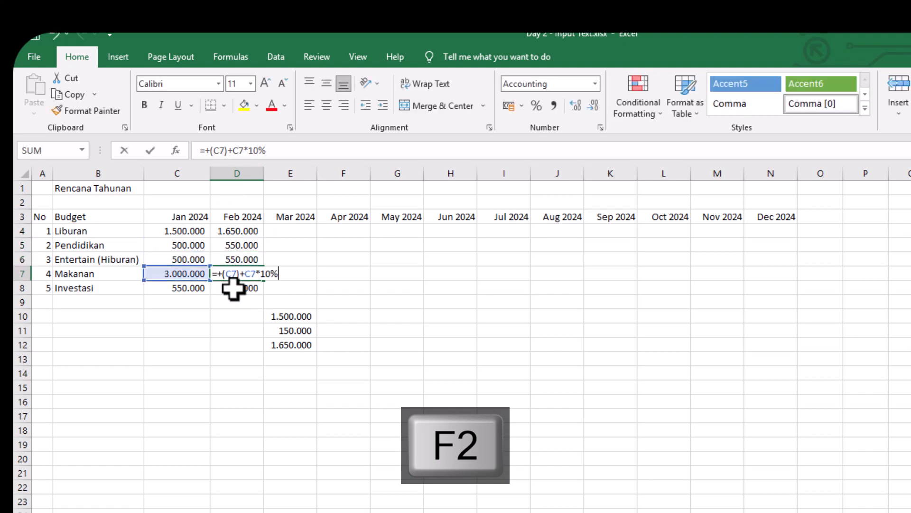
key(Escape)
click(234, 288)
key(F2)
key(Escape)
Step: Clear the sample numbers from E10:E12 below the budget table
click(301, 315)
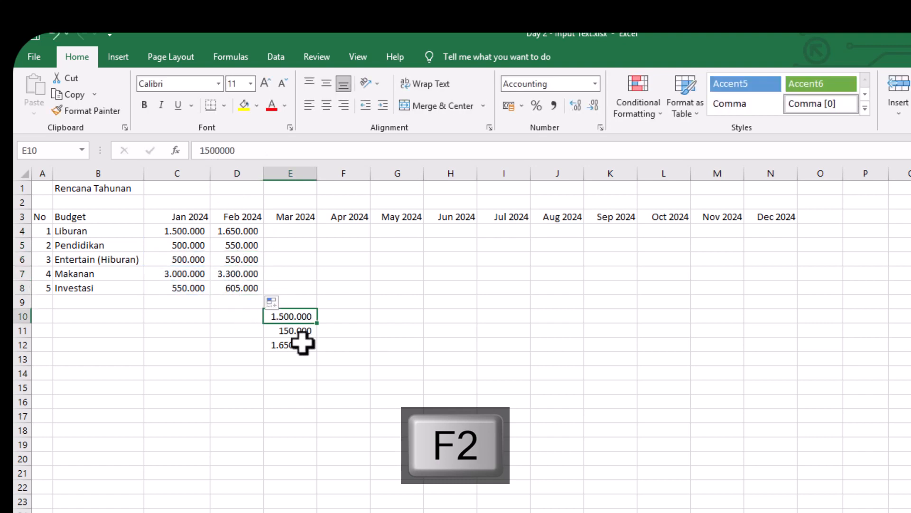
shift+click(302, 343)
key(Delete)
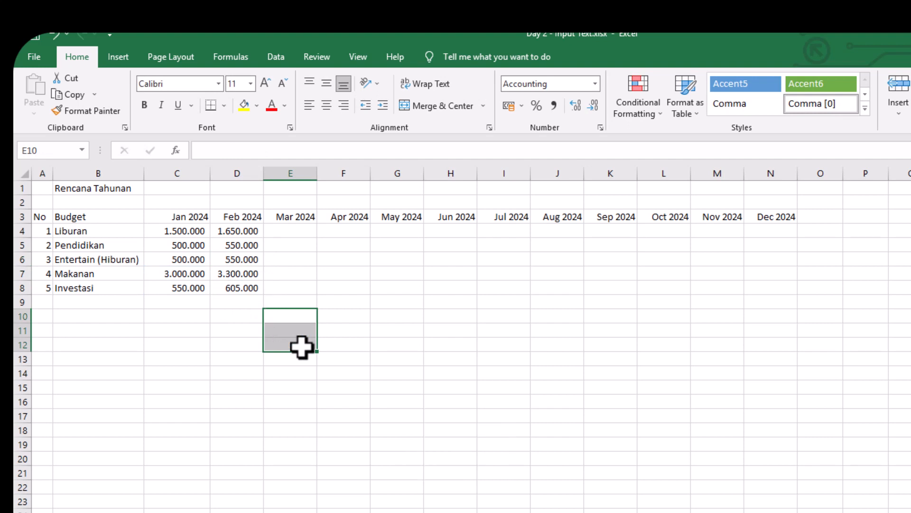
Step: Fill the Feb 2024 formulas in D4:D8 across to the Dec 2024 column, N4:N8
mouse_move(244, 231)
mouse_down()
mouse_move(250, 293)
mouse_move(779, 299)
mouse_up()
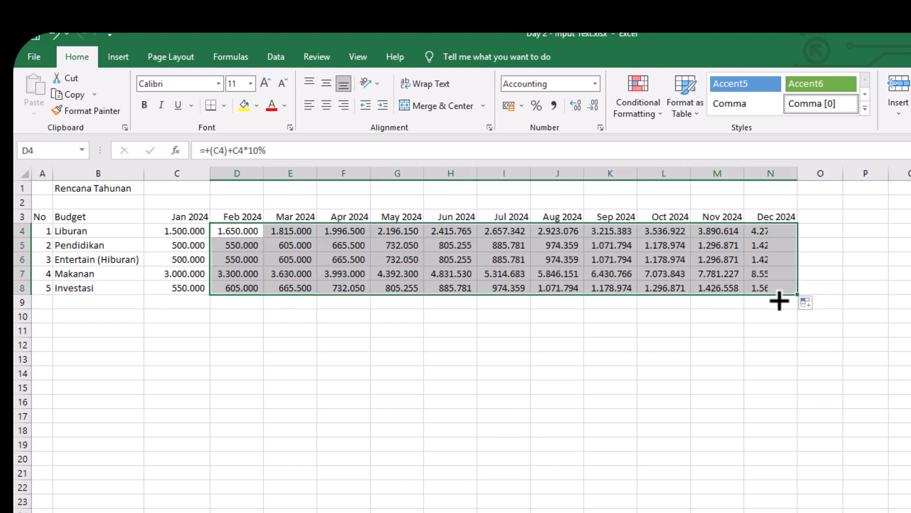
click(308, 355)
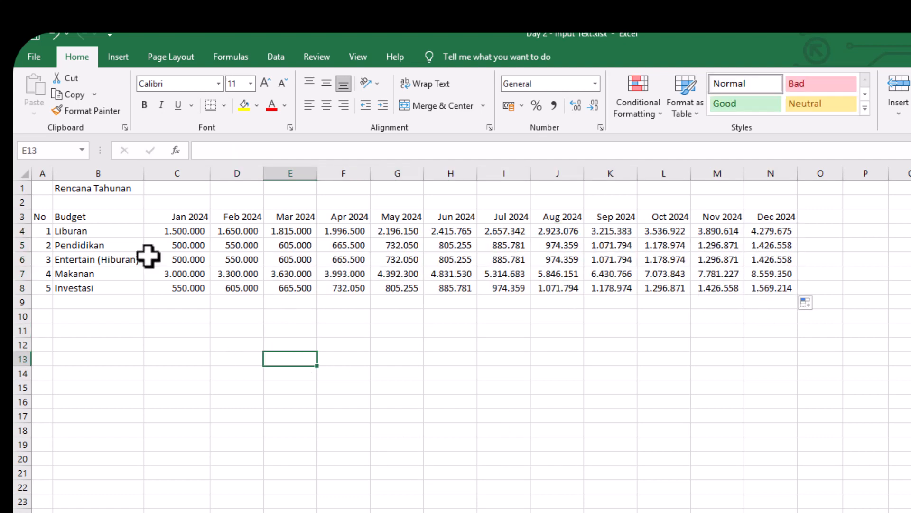
Step: Add the column heading Jumlah in O3, after Dec 2024
click(812, 217)
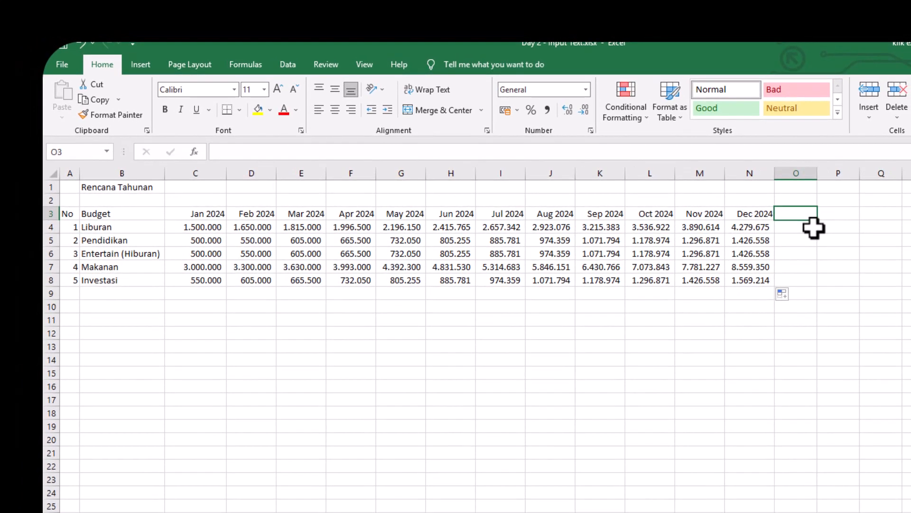
text(Jumlah)
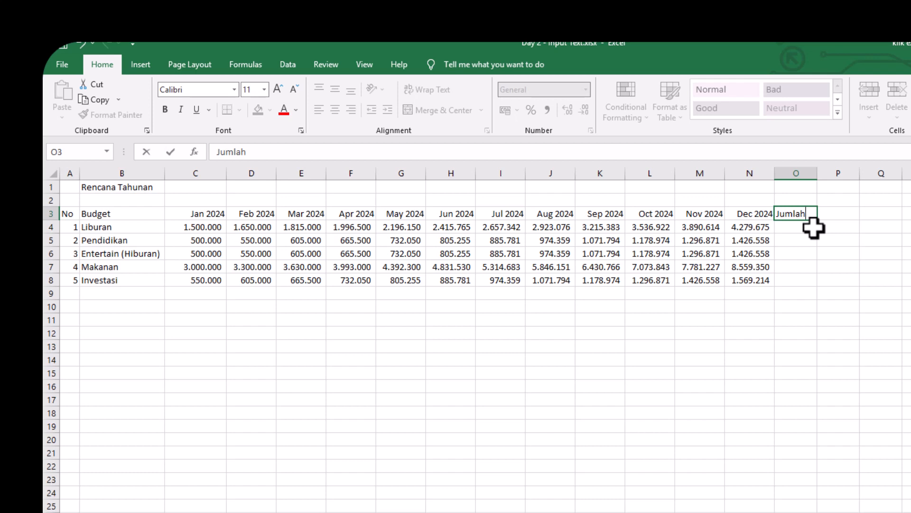
key(Return)
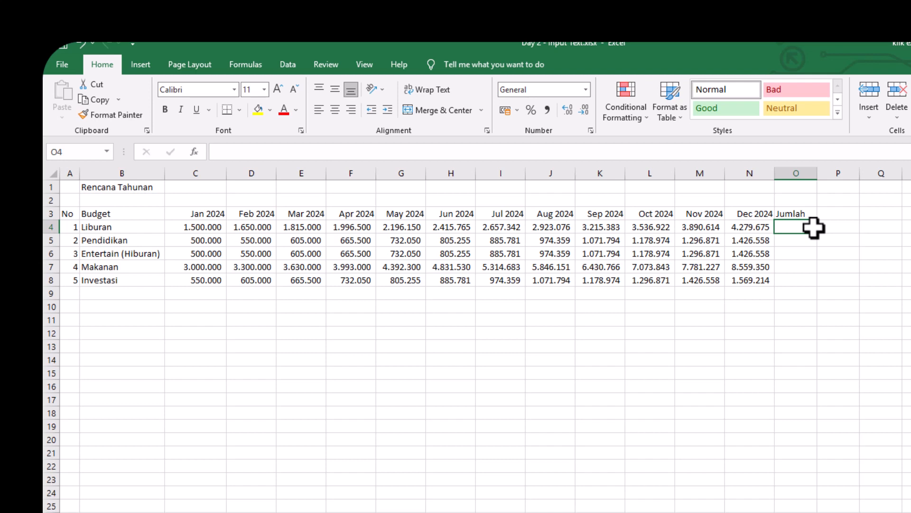
Step: Total the Liburan row in O4 with a manually written formula, =sum(C4:N4)
text(=sum()
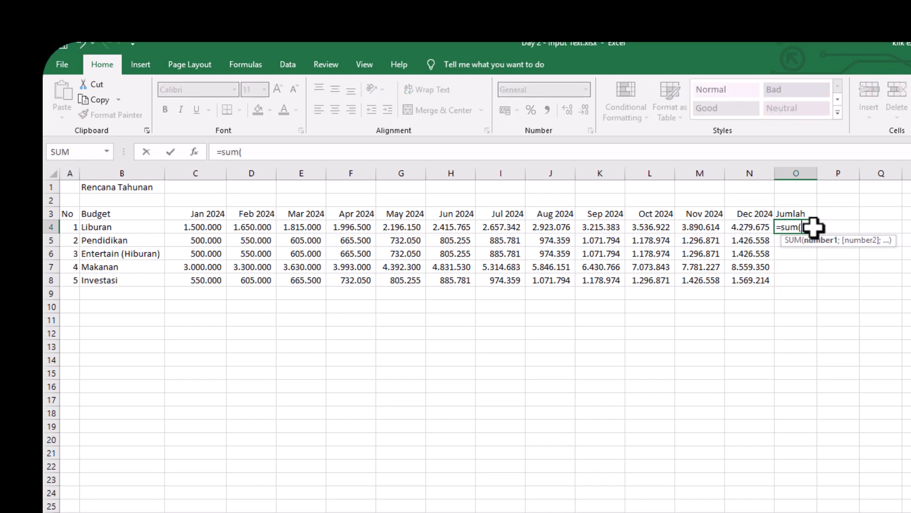
key(ctrl+shift+Left)
key(shift+Right)
key(shift+Right)
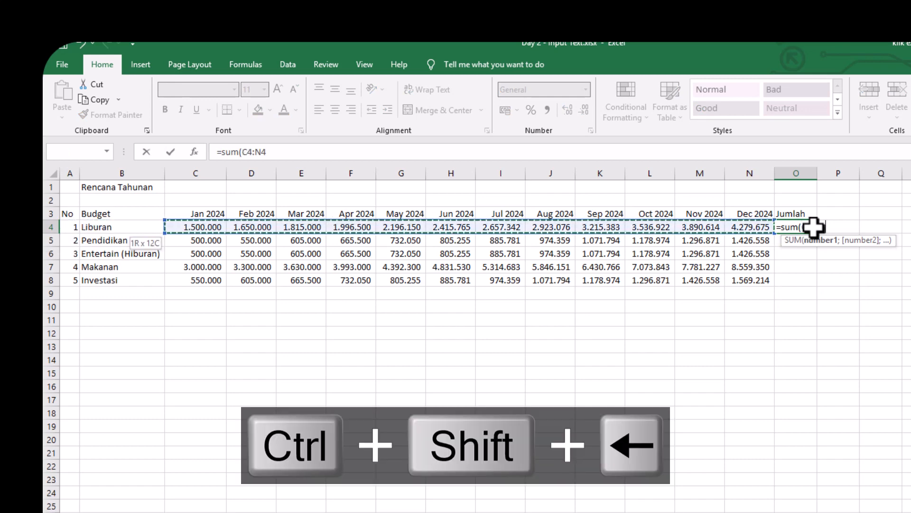
text())
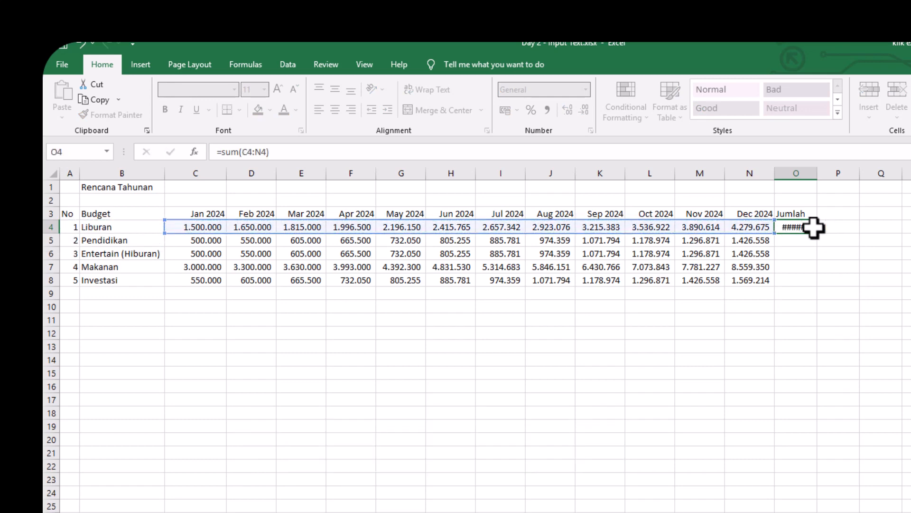
key(Return)
Step: Replace the Liburan total in O4 with the AutoSum formula =SUM(C4:N4)
click(813, 228)
text(=su)
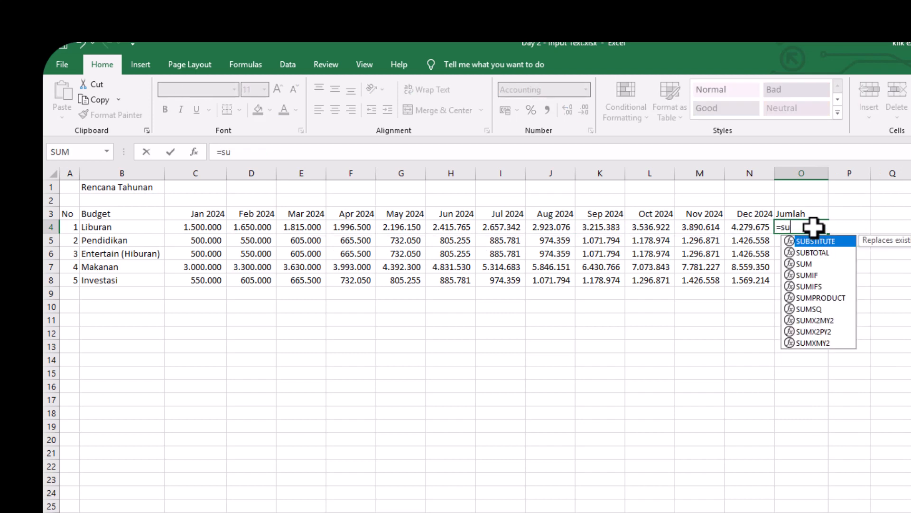
key(Escape)
key(alt+equal)
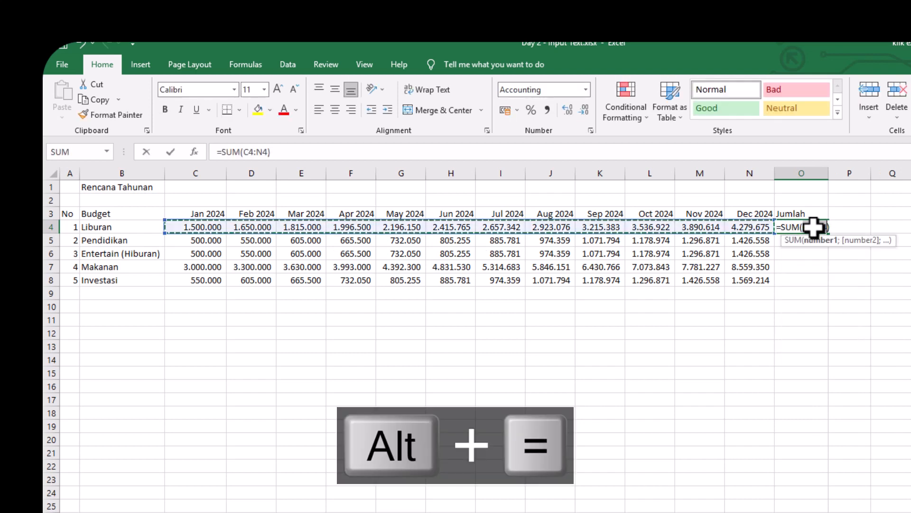
key(Return)
key(Up)
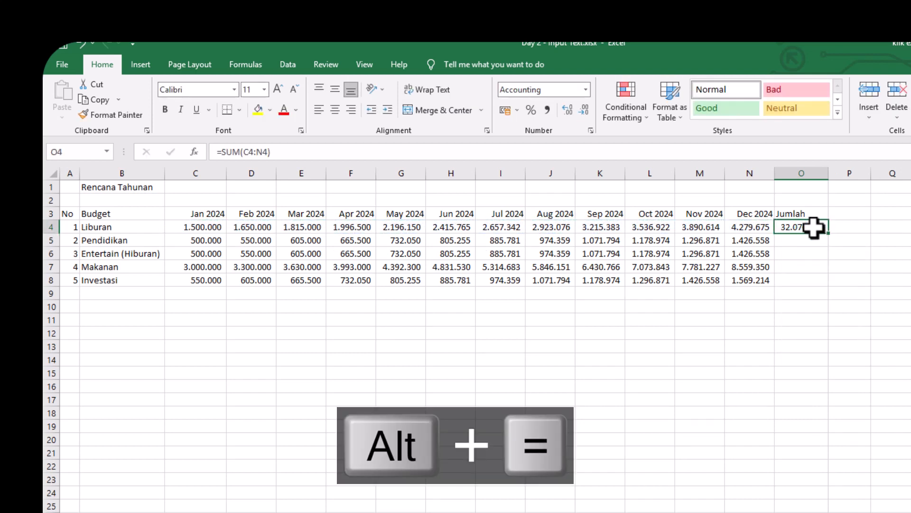
Step: Copy the Liburan total formula from O4 to O5:O8 for the other budget items
key(ctrl+c)
key(Down)
key(shift+Down)
key(shift+Down)
key(shift+Down)
key(Return)
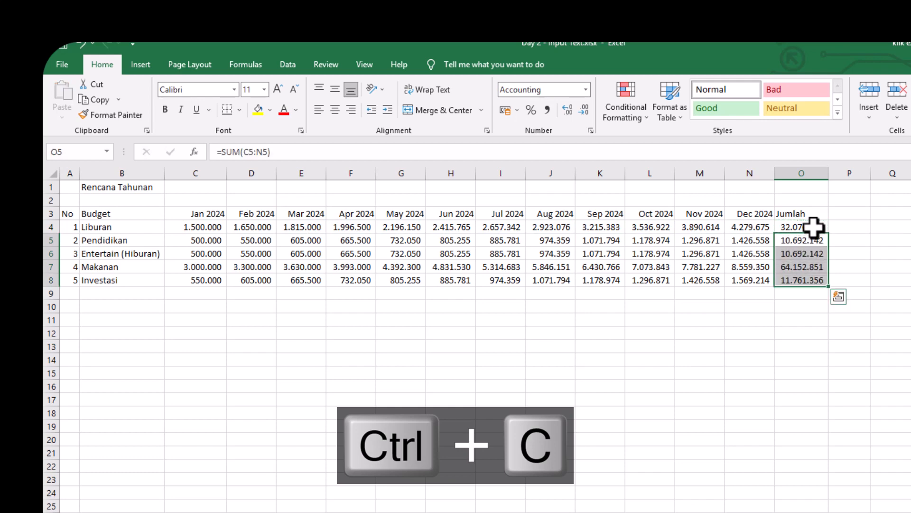
Step: Add a grand total of the Jumlah column in O9 with AutoSum
key(Down)
key(Down)
key(Down)
key(Down)
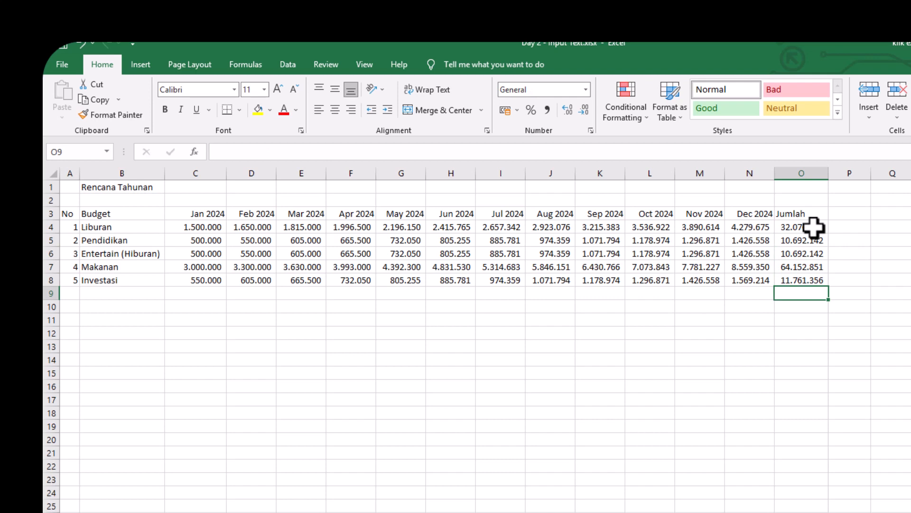
key(alt+equal)
key(Return)
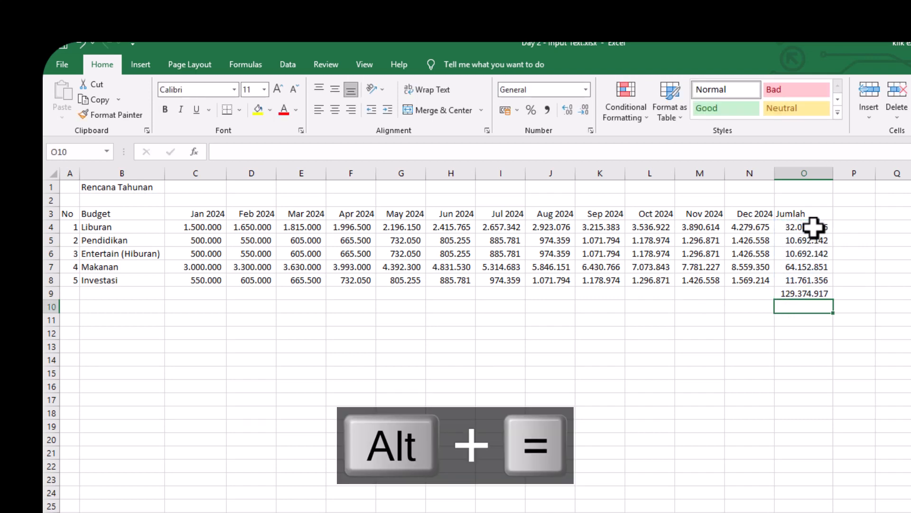
Step: Label the total row below the budget items with Total Anggaran in B9
key(Up)
key(Left)
key(Left)
key(Left)
key(Left)
key(Left)
key(Left)
key(Left)
key(Left)
key(Left)
key(Left)
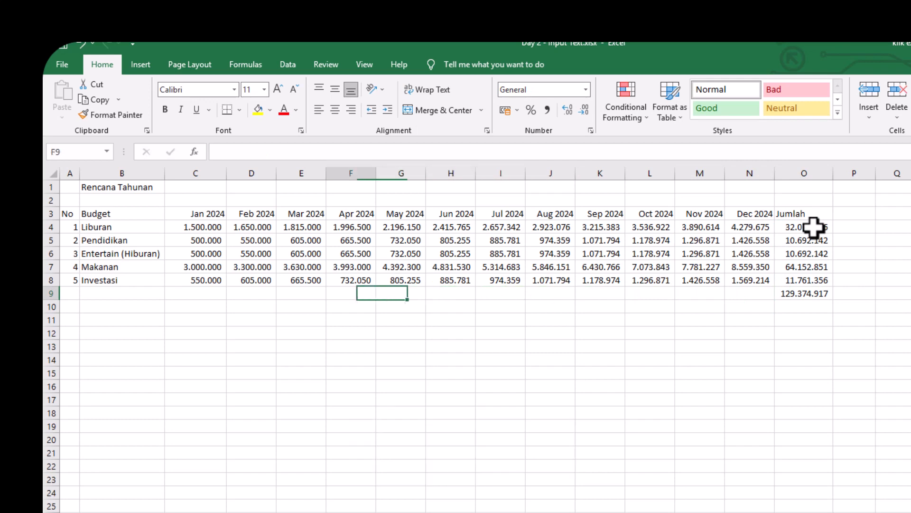
key(Right)
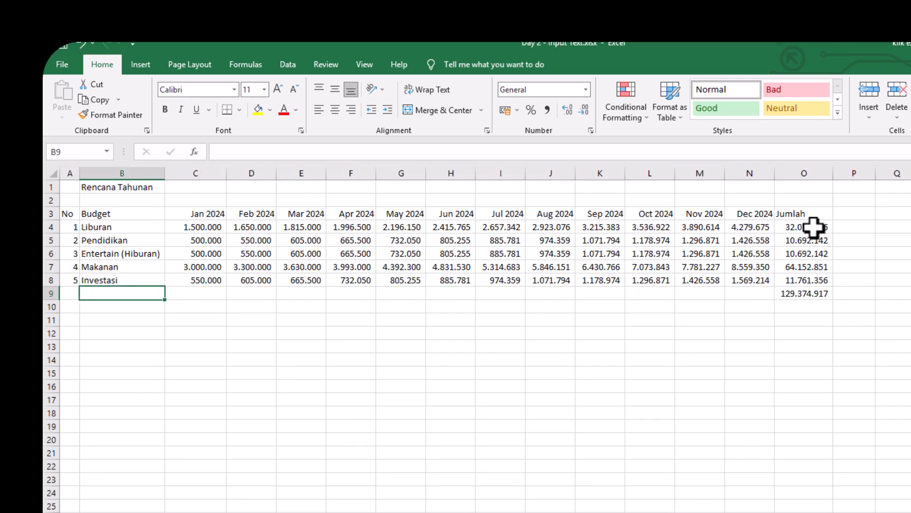
text(Total )
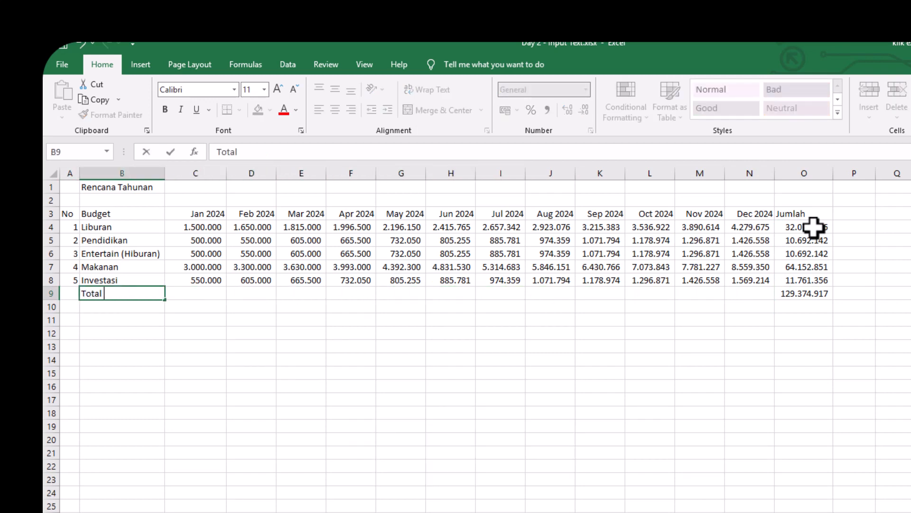
text(Anggaran)
key(Return)
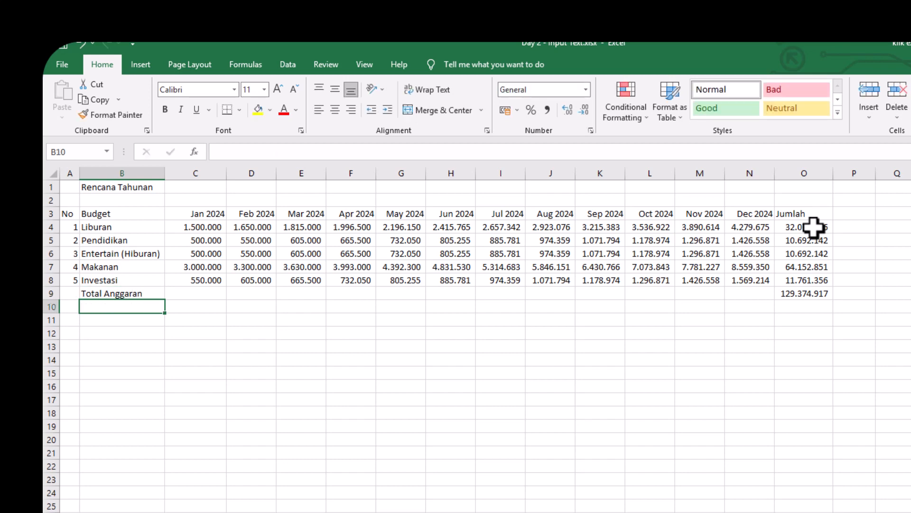
Step: Merge and center the Total Anggaran label across B9:N9
key(Up)
key(Right)
key(Right)
key(Right)
key(Right)
key(Right)
key(Left)
key(Left)
key(Left)
key(Left)
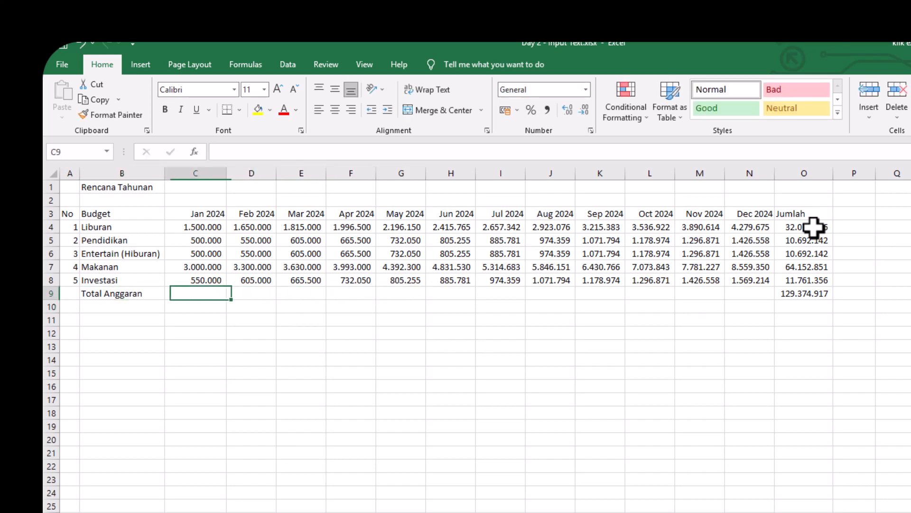
key(Left)
key(shift+Right)
key(shift+Right)
key(shift+Right)
key(shift+Right)
key(shift+Right)
key(shift+Right)
key(shift+Right)
key(shift+Right)
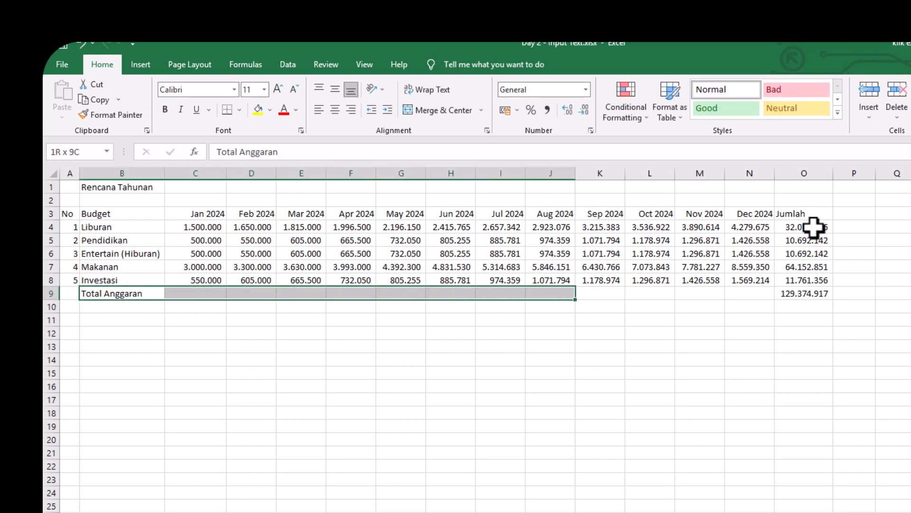
key(shift+Right)
key(shift+Right)
key(shift+Right)
key(shift+Right)
key(shift+Right)
key(shift+Left)
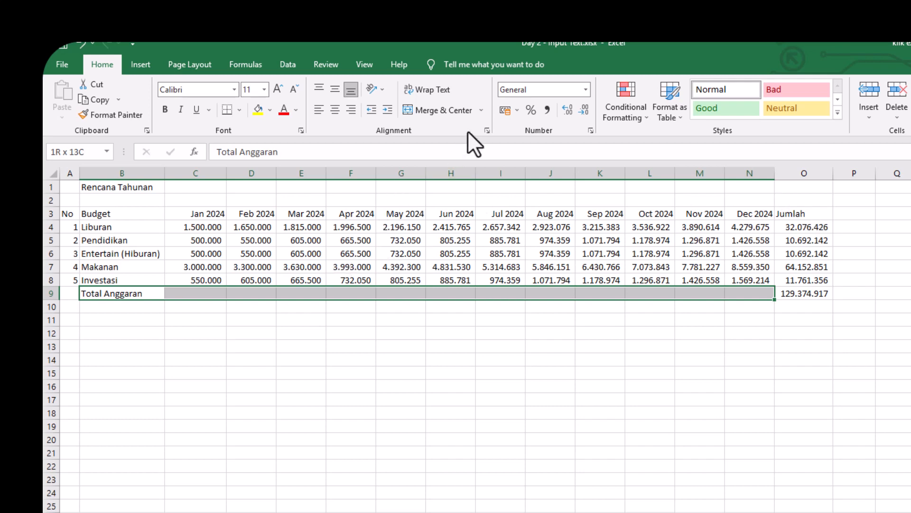
click(437, 110)
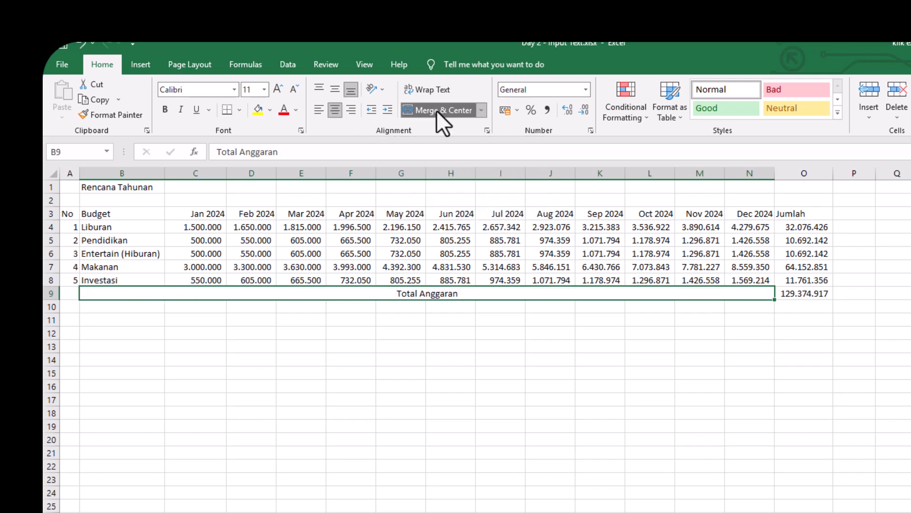
click(573, 306)
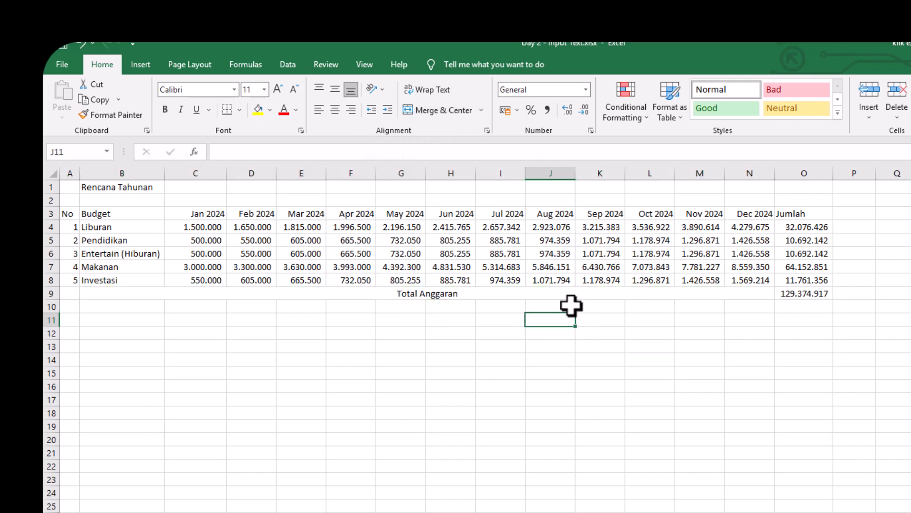
Step: Right-align the merged Total Anggaran label, make it bold and enlarge its font to 14
click(574, 295)
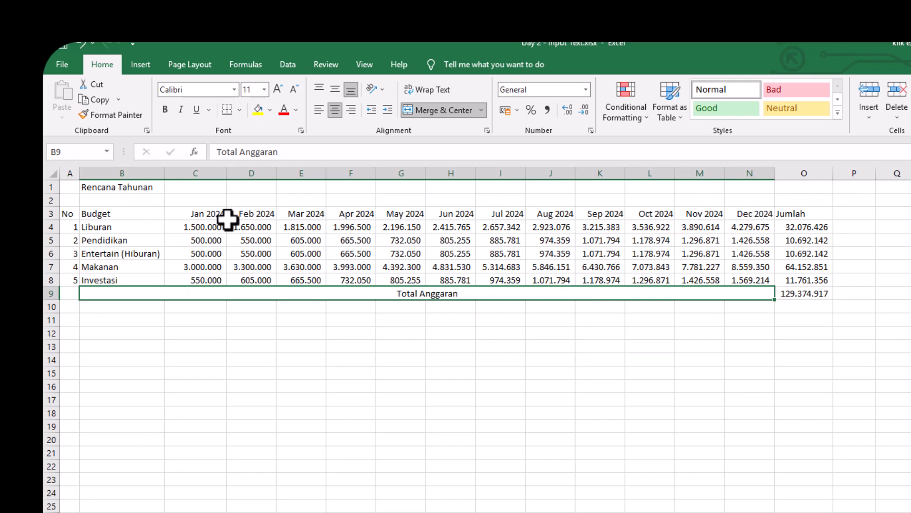
click(136, 171)
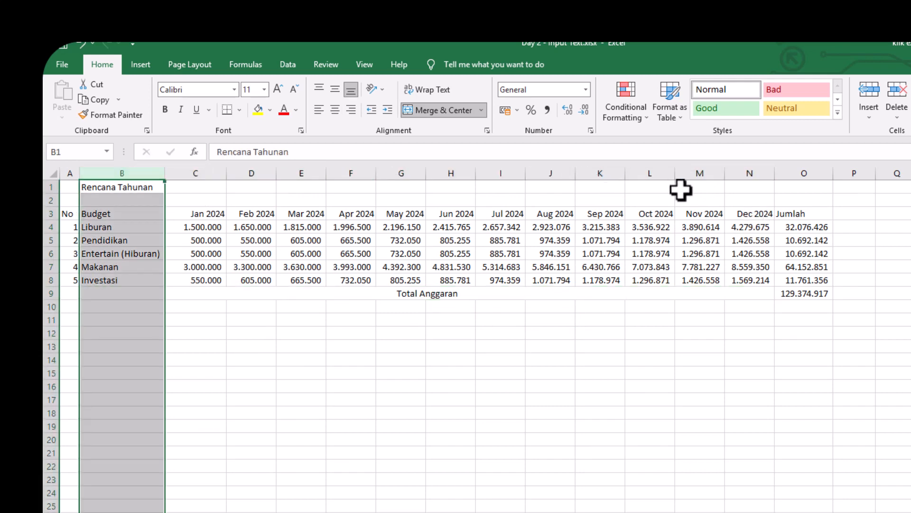
click(738, 172)
click(418, 290)
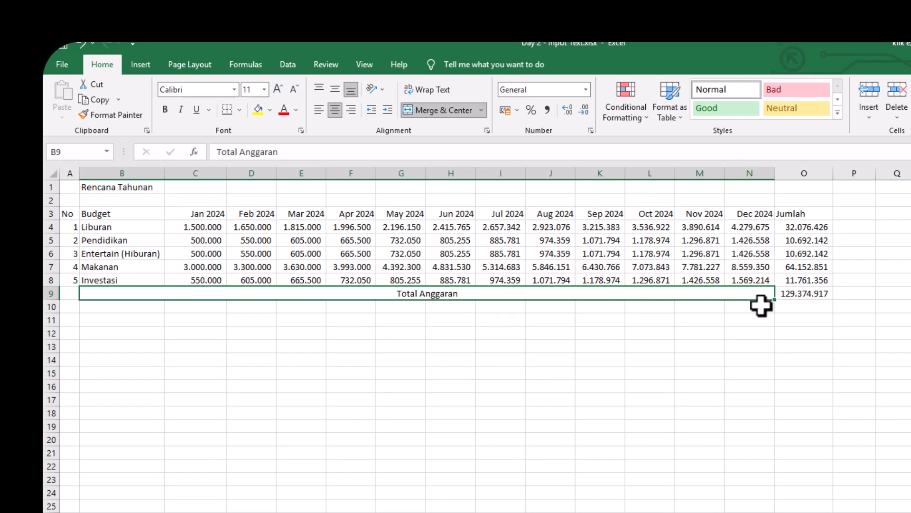
click(352, 117)
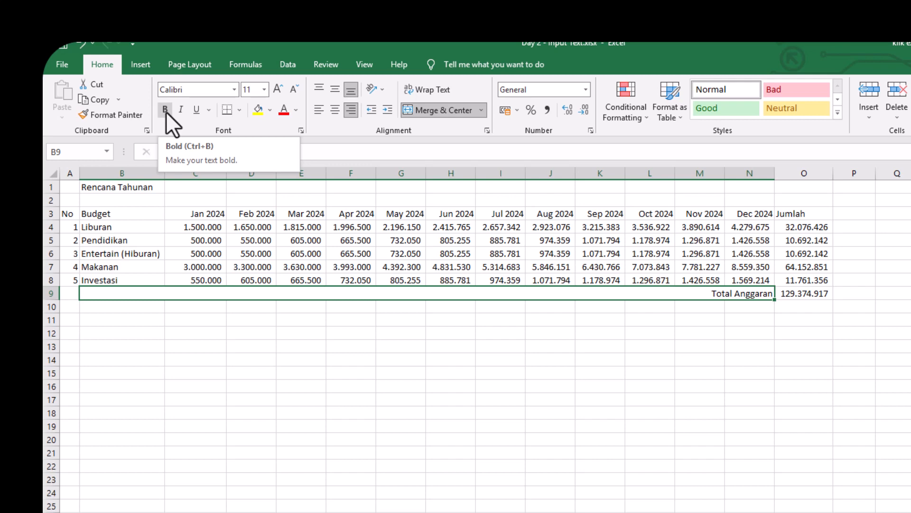
key(ctrl+b)
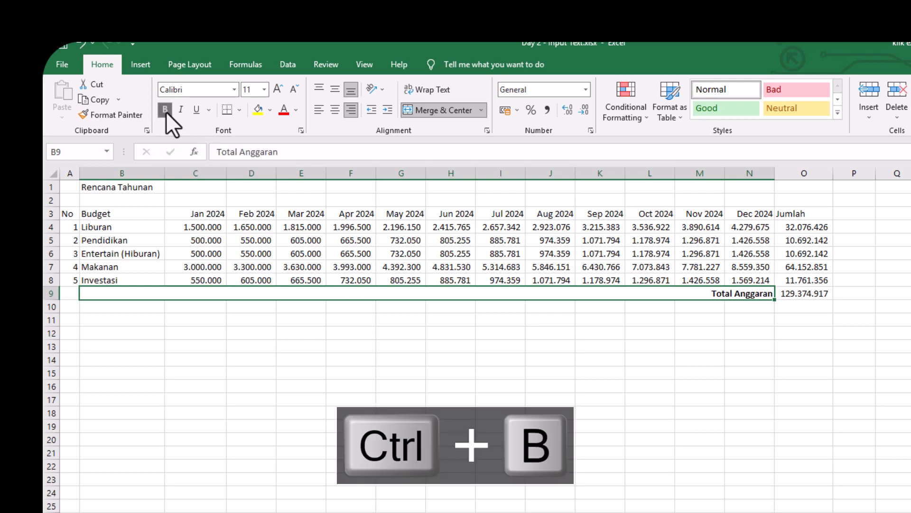
click(277, 90)
click(277, 90)
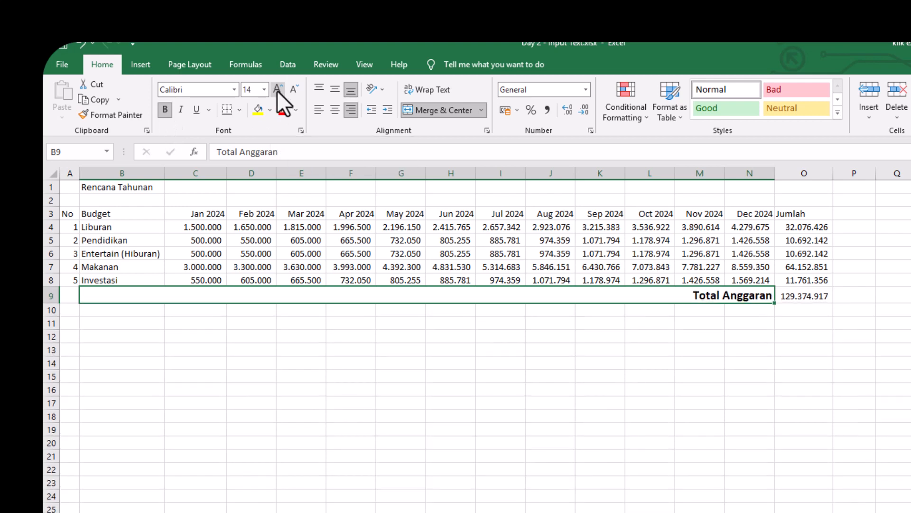
Step: Make the grand total in O9 bold at font size 14 and center the Jumlah header in O3
click(823, 298)
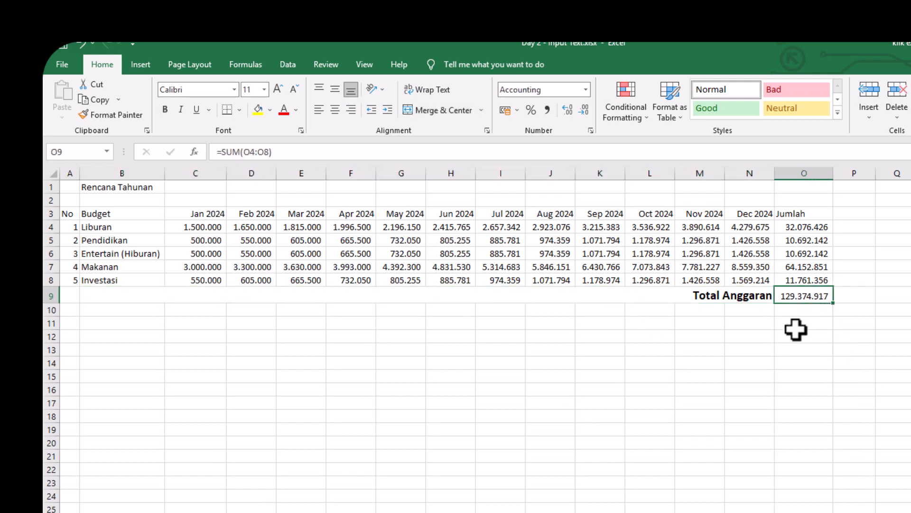
key(ctrl+b)
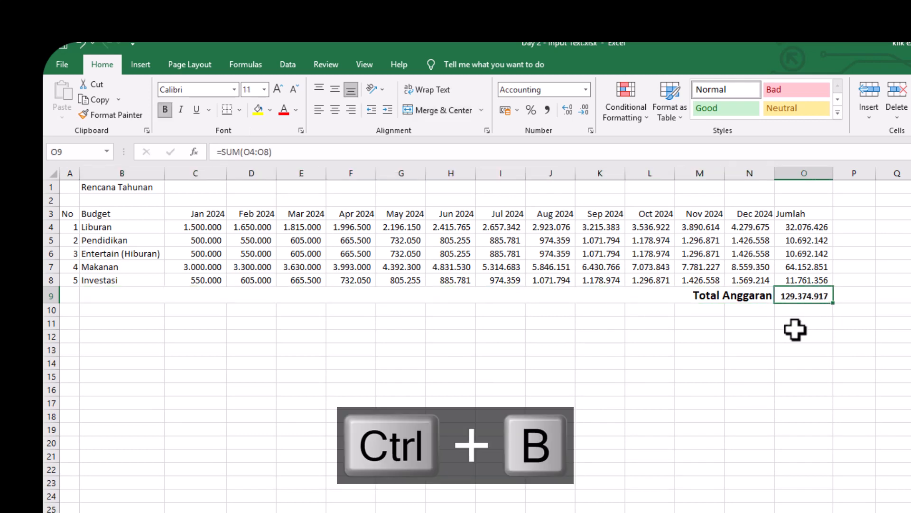
click(278, 90)
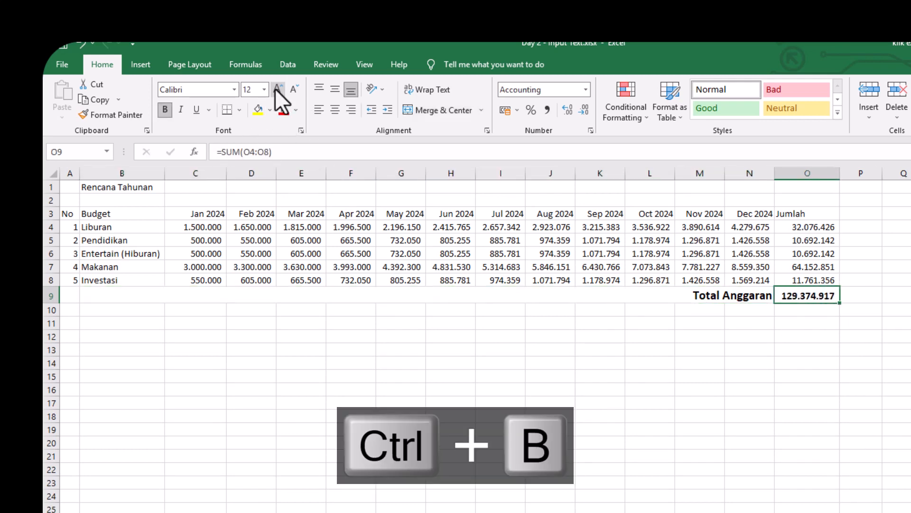
click(277, 89)
click(456, 308)
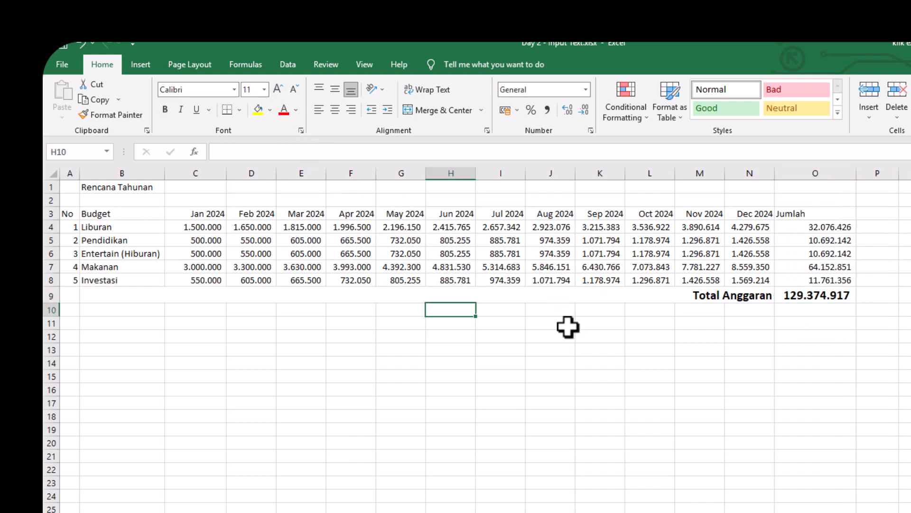
click(804, 213)
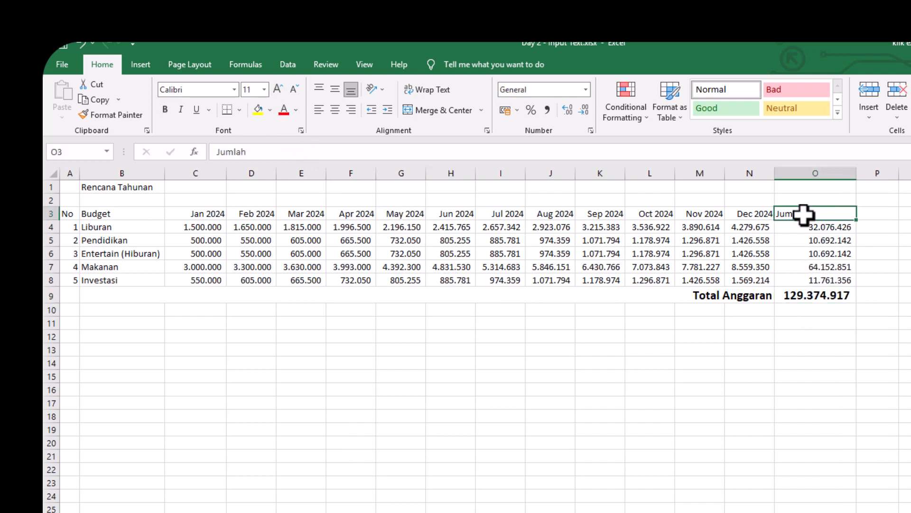
click(338, 113)
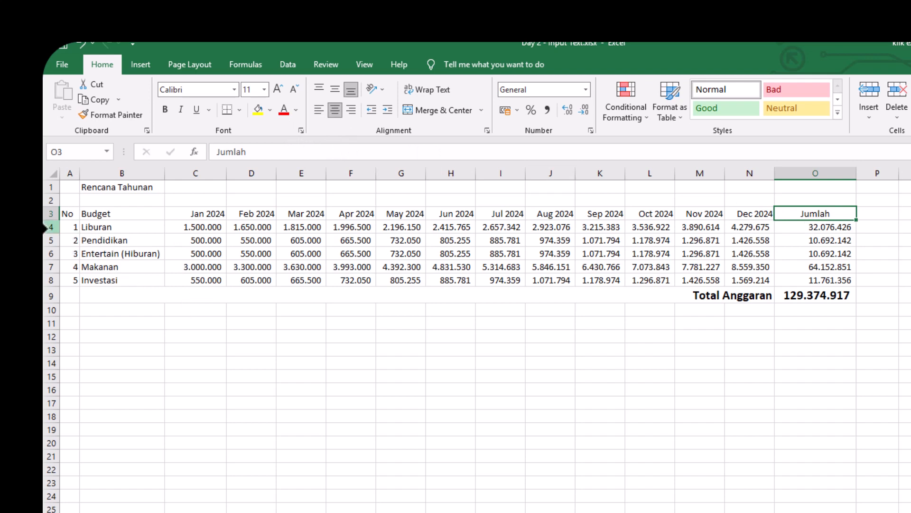
Step: Increase the height of budget item rows 4 to 8 together to 20,25
drag(45, 227, 46, 281)
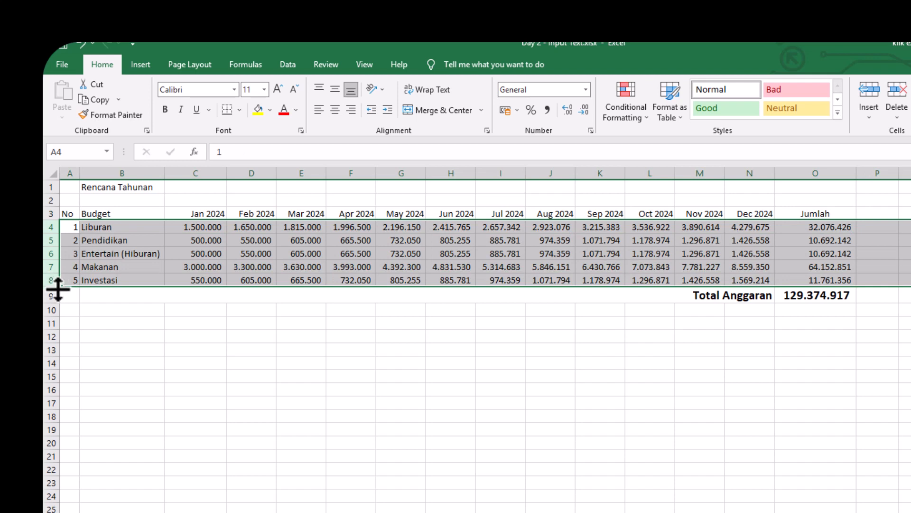
drag(53, 289, 53, 287)
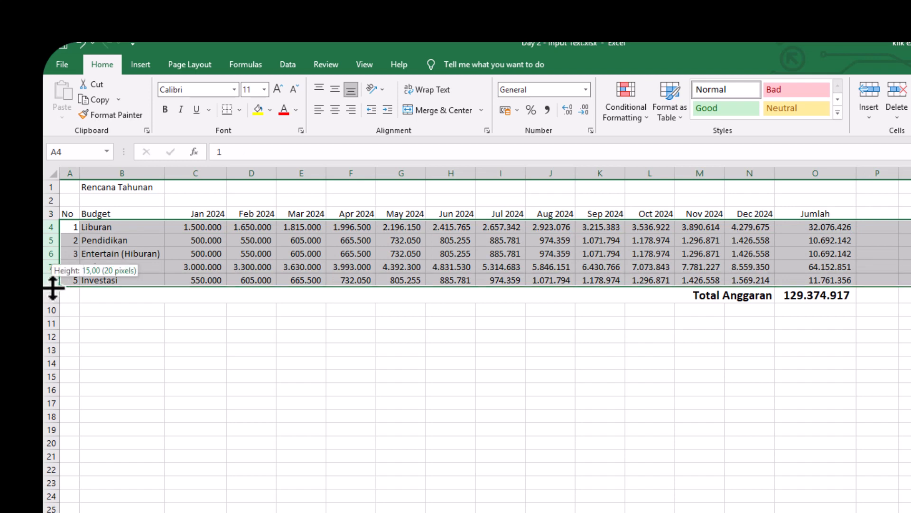
drag(53, 287, 53, 287)
drag(53, 287, 53, 293)
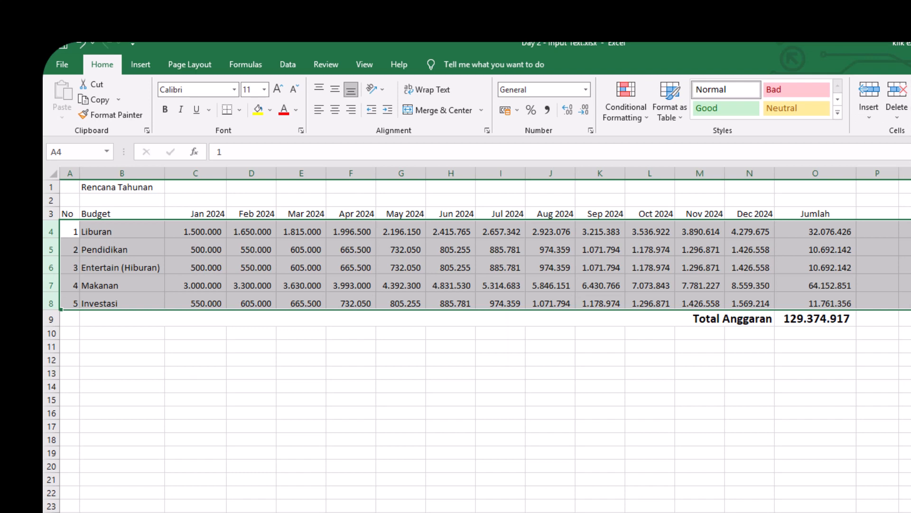
Step: Set an exact row height of 20 for rows 4 to 8
key(alt+h)
key(o)
key(h)
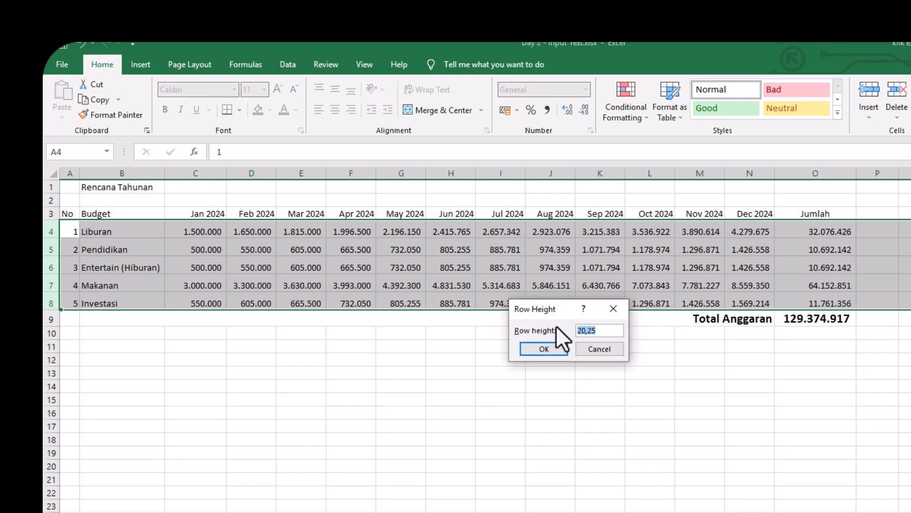
text(20)
key(Return)
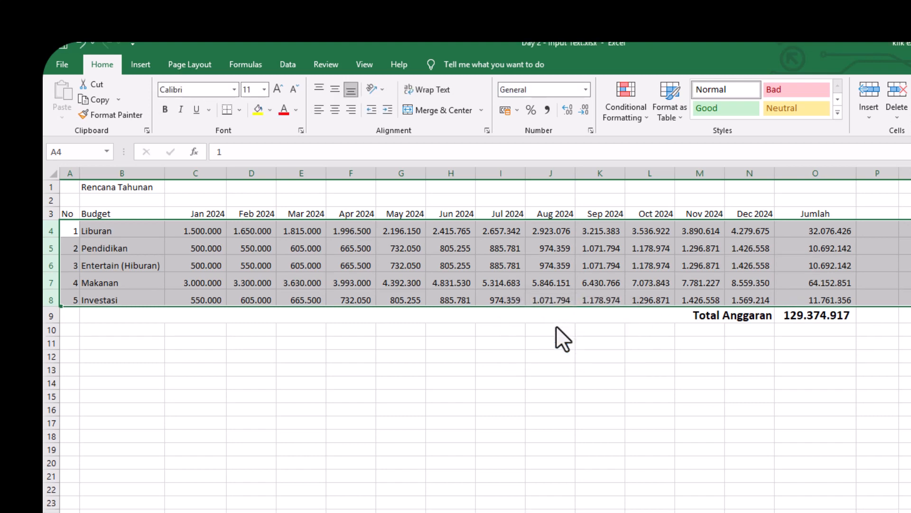
Step: Set the row height of header row 3 to 18
click(104, 212)
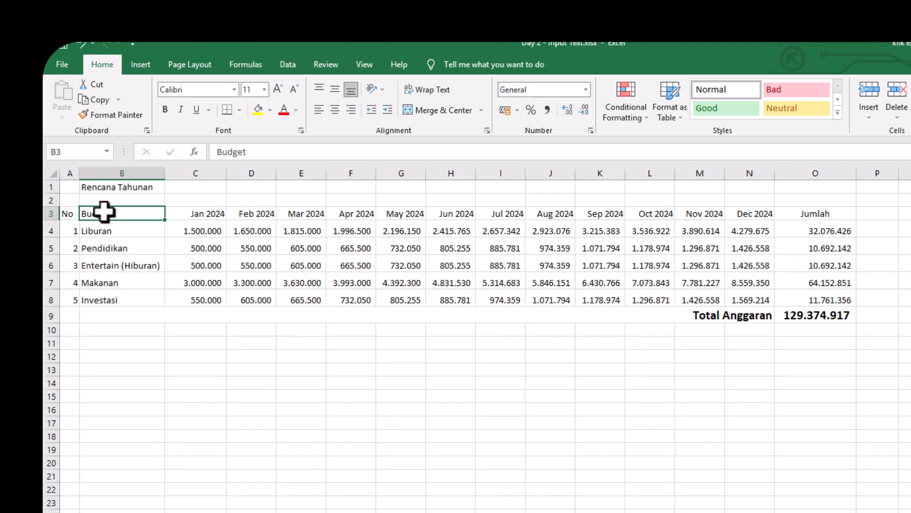
click(47, 213)
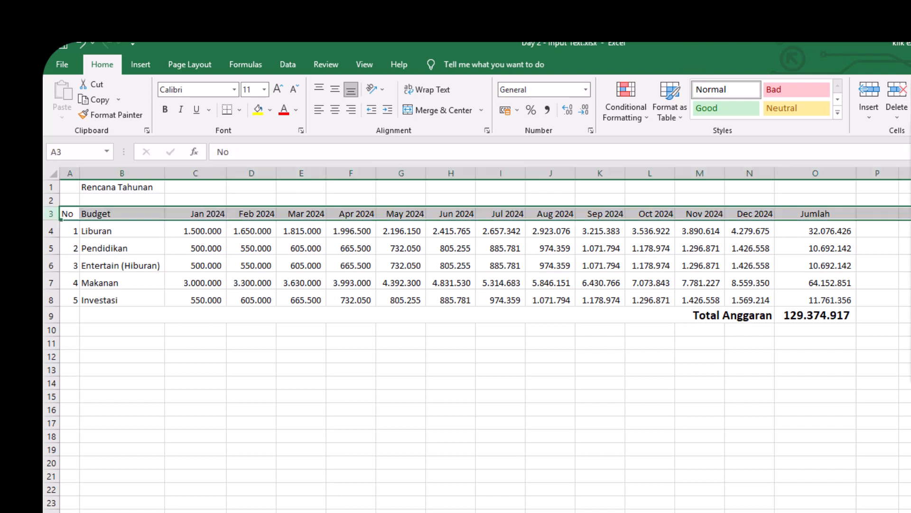
click(910, 148)
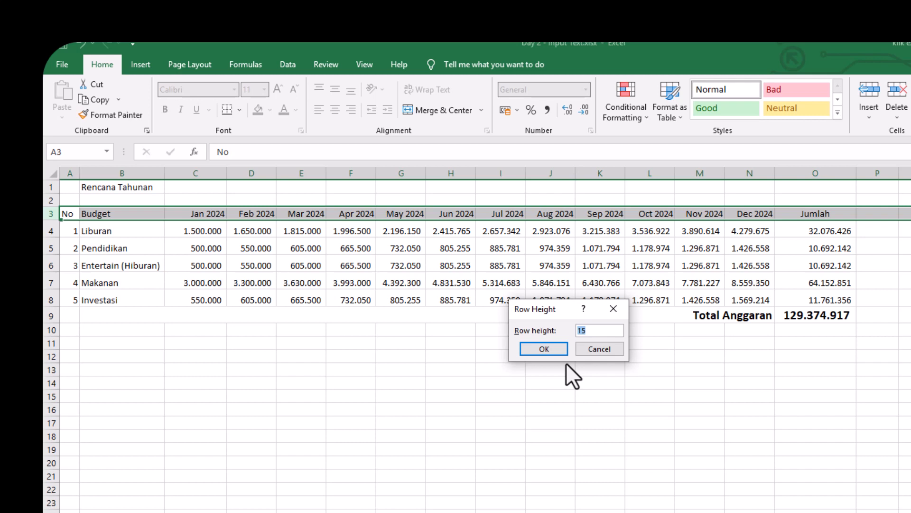
text(18)
key(Return)
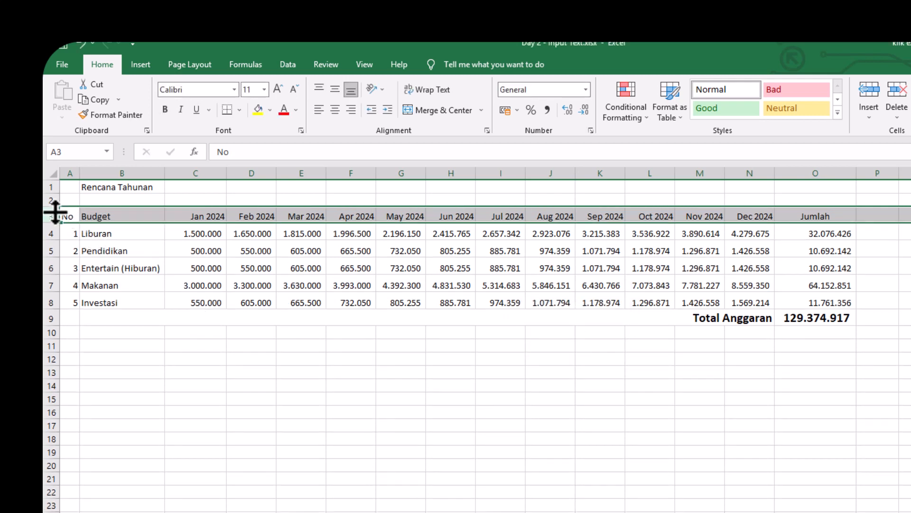
Step: Center the column headers in A3:N3, from No to Dec 2024
drag(71, 215, 737, 208)
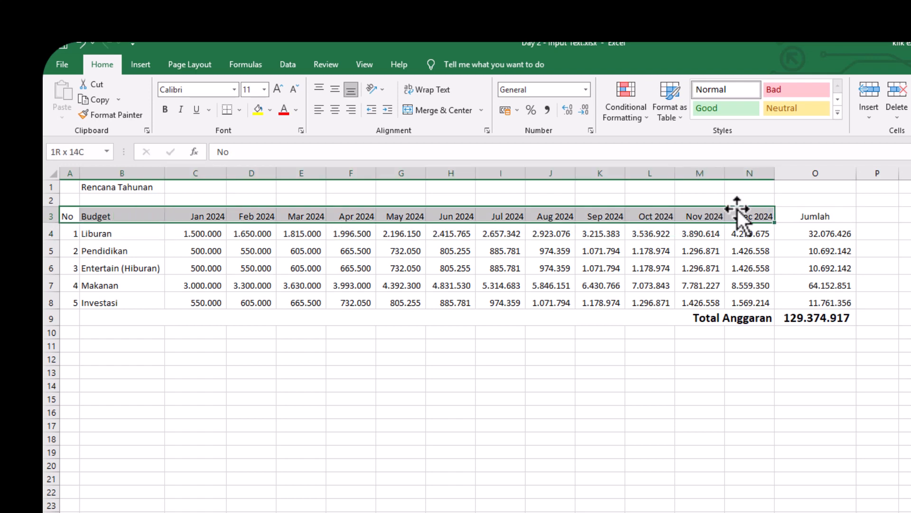
click(335, 110)
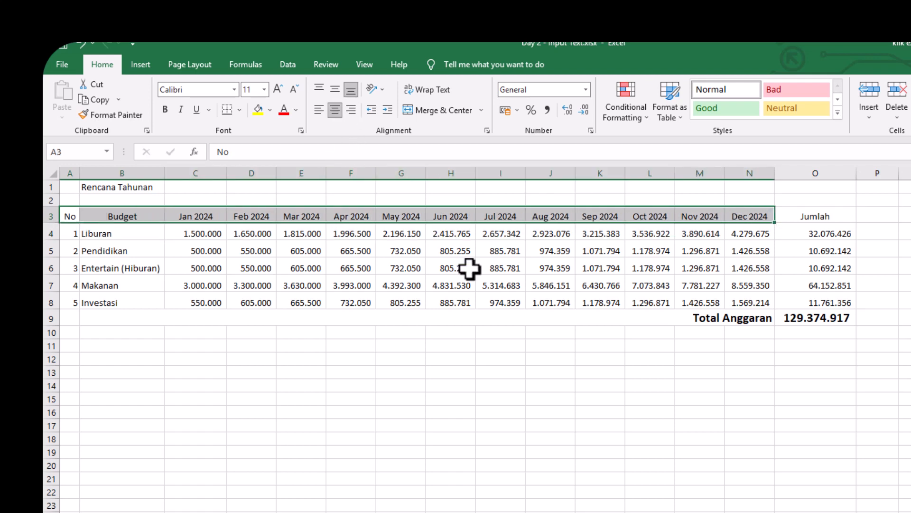
click(497, 288)
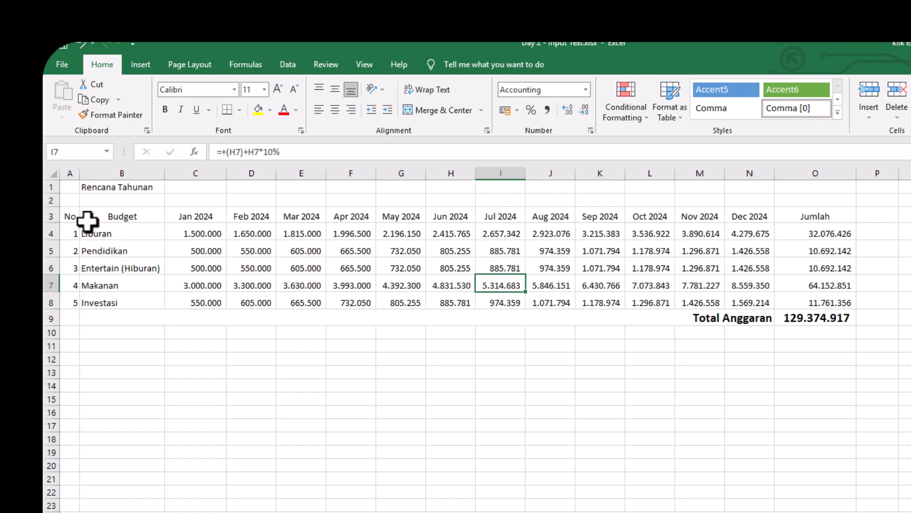
Step: Apply all borders to the whole budget table, A3:O9
drag(70, 216, 796, 315)
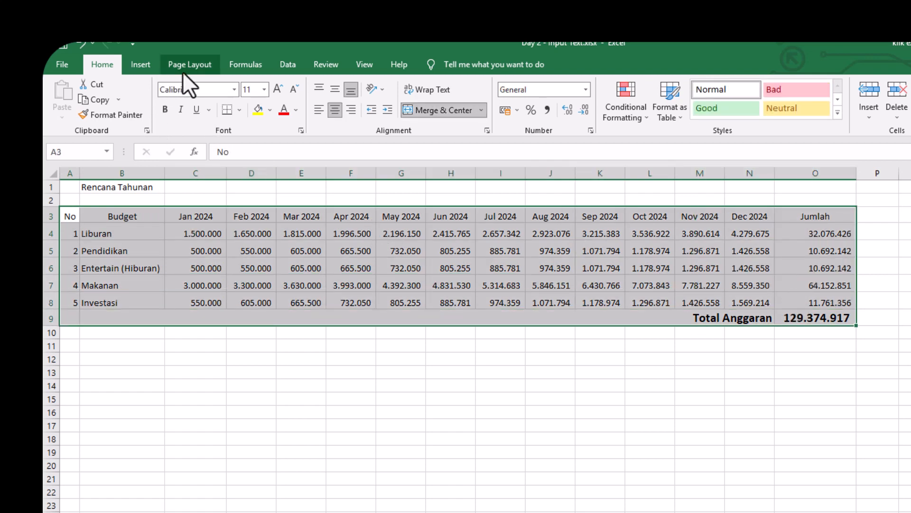
click(238, 110)
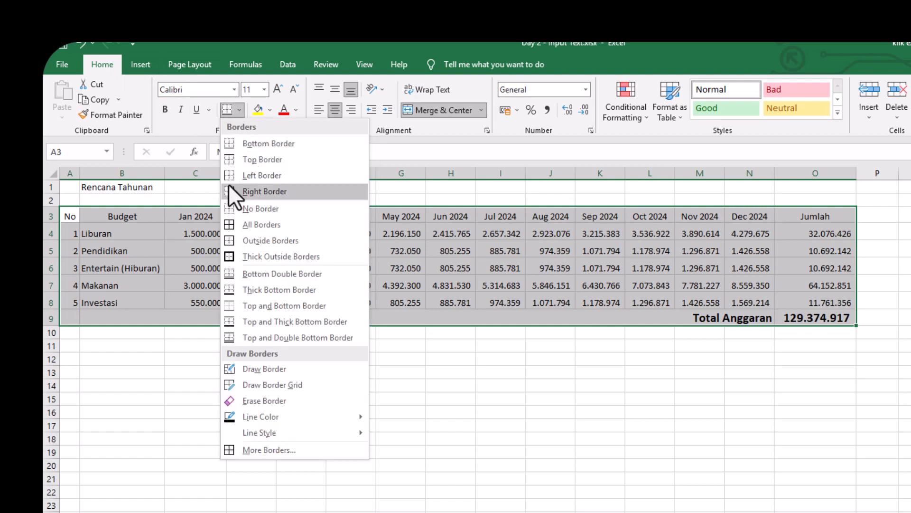
click(258, 229)
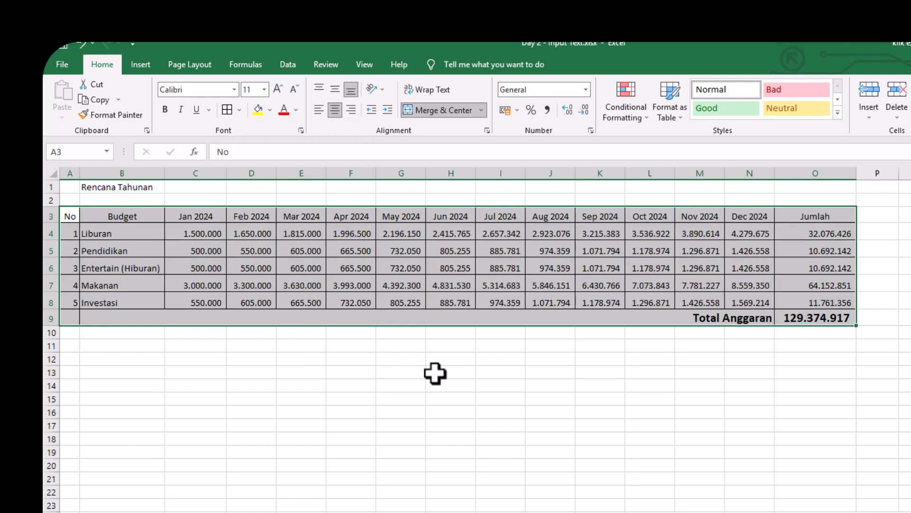
click(435, 373)
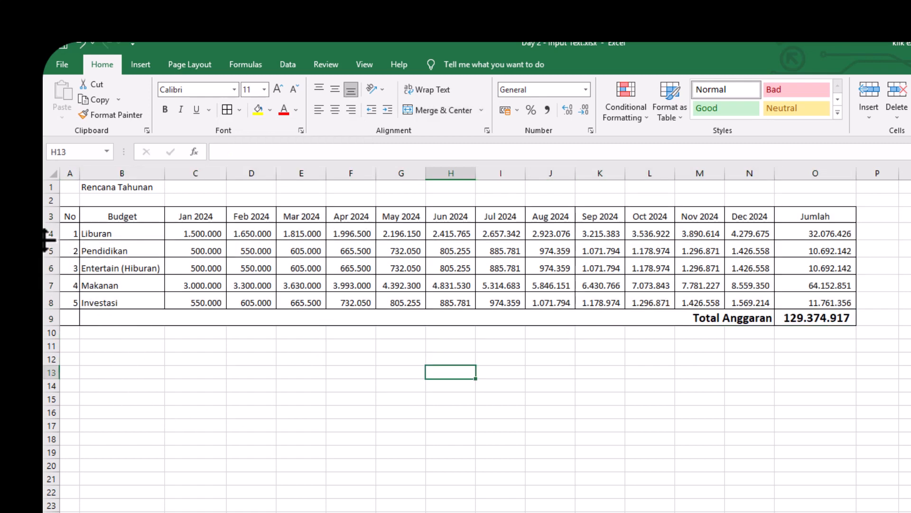
Step: Vertically middle-align the column headers in row 3
click(52, 216)
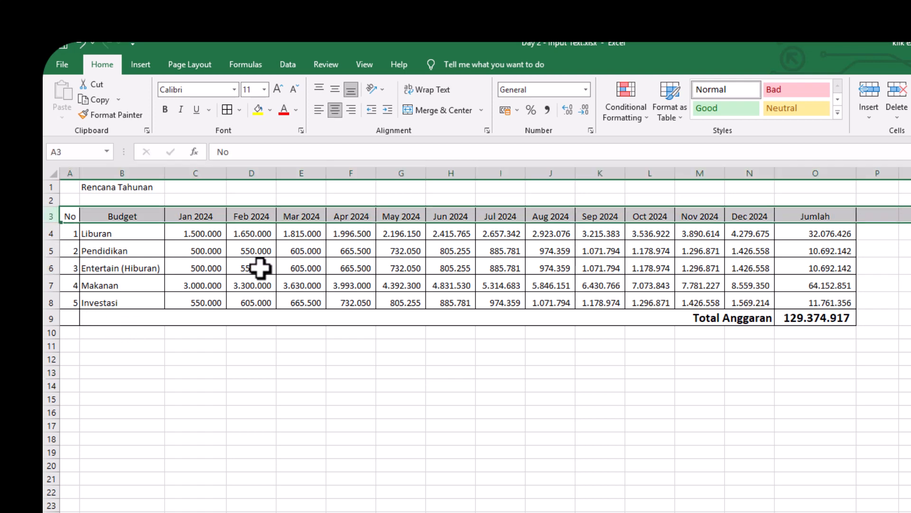
click(333, 92)
click(515, 266)
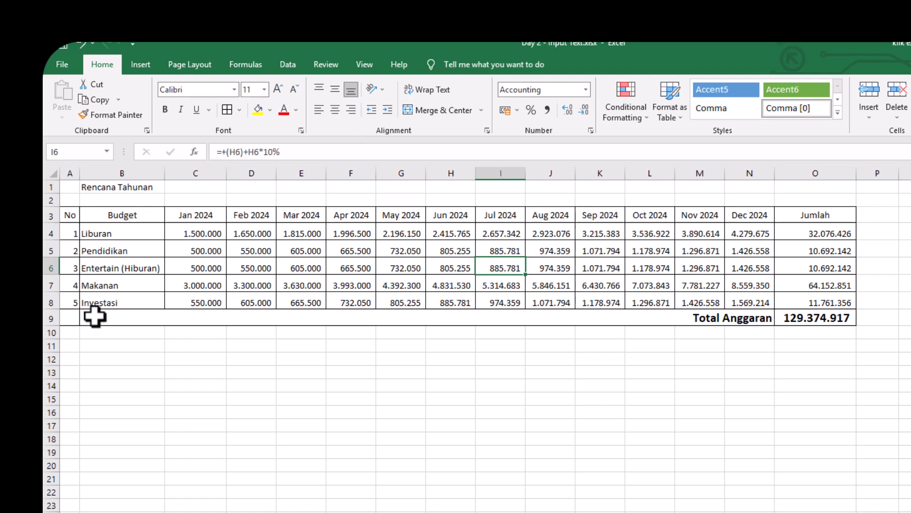
Step: Merge the total row label across A9:N9, including the No column, and right-align Total Anggaran
click(73, 316)
click(451, 113)
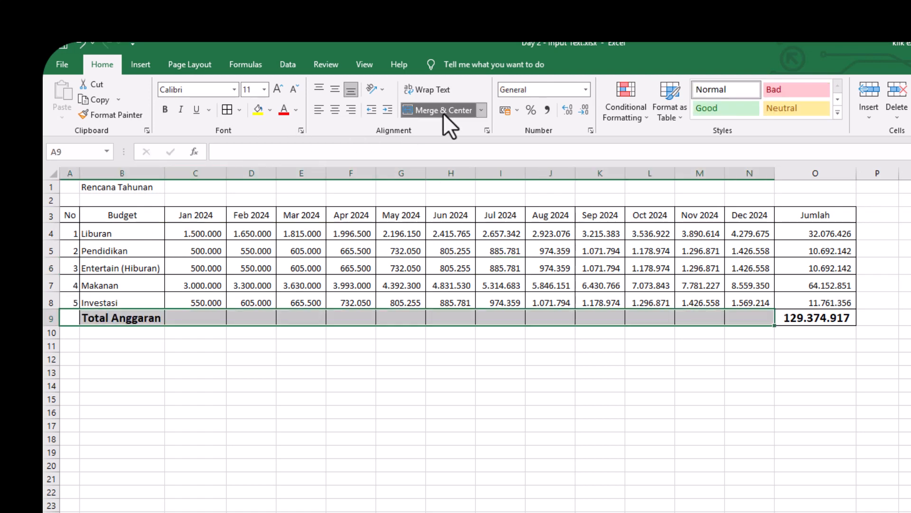
click(444, 113)
click(351, 110)
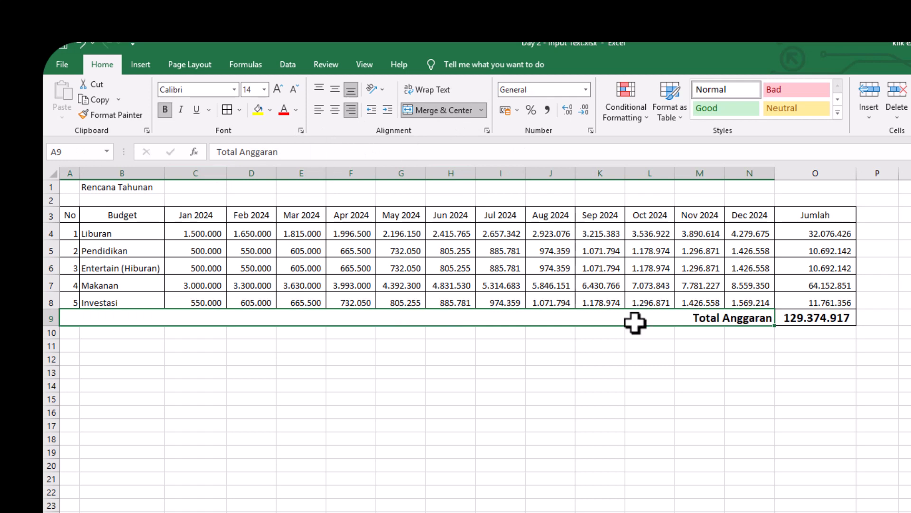
click(652, 360)
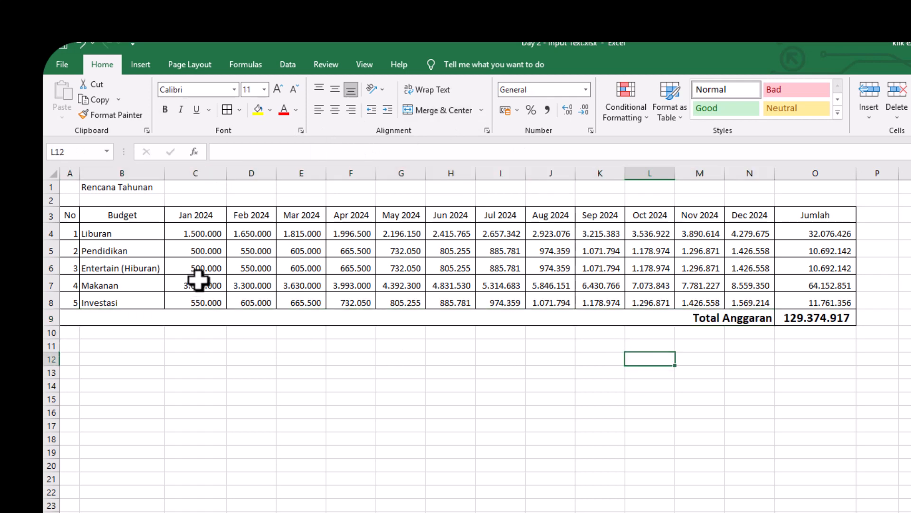
Step: Fill the header cells A3:O3 with the lightest gold theme color
drag(69, 215, 806, 211)
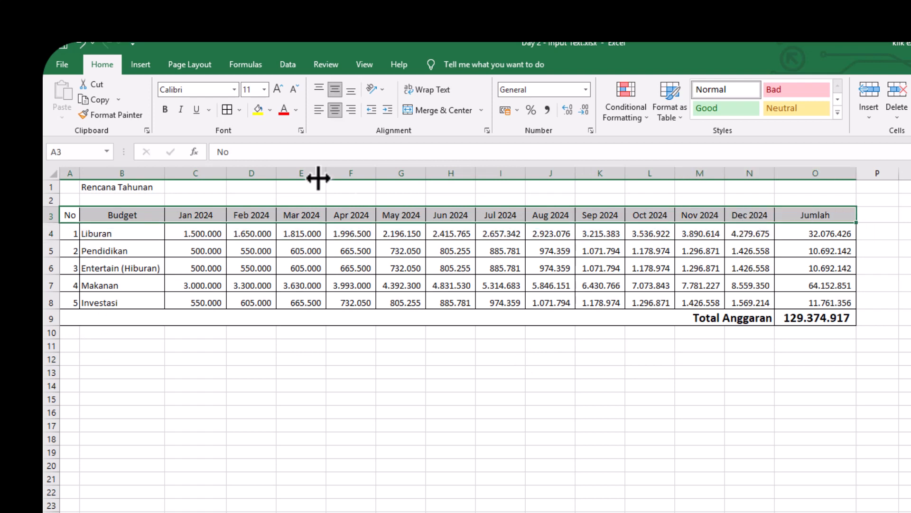
click(269, 111)
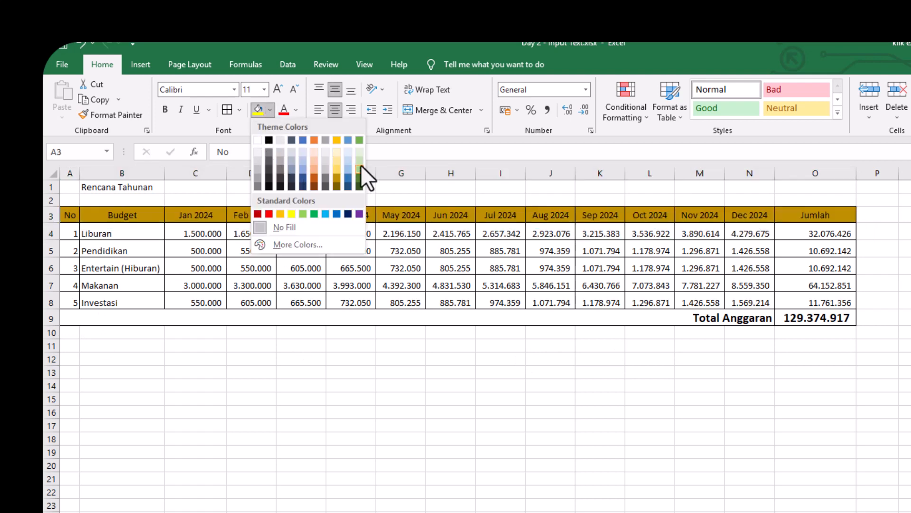
click(336, 154)
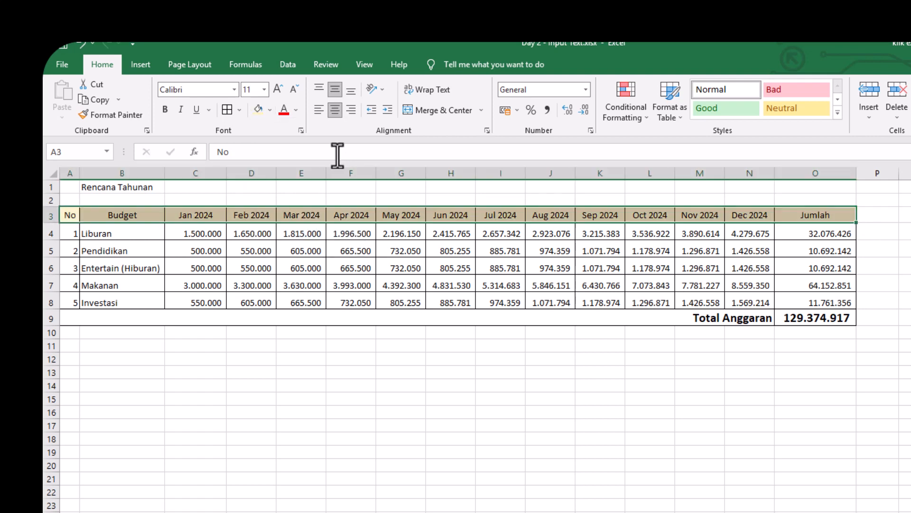
Step: Fill the total row, A9:O9, with the same light gold color as the headers
drag(175, 312, 814, 320)
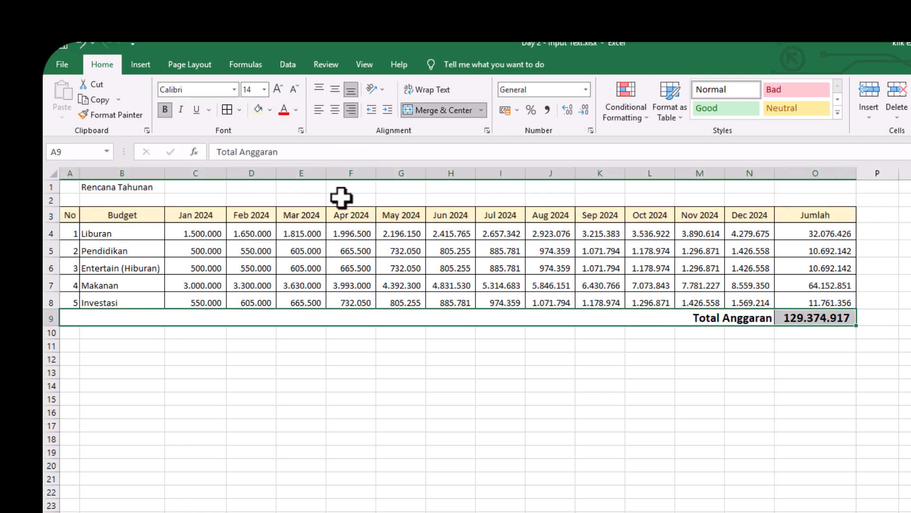
click(258, 109)
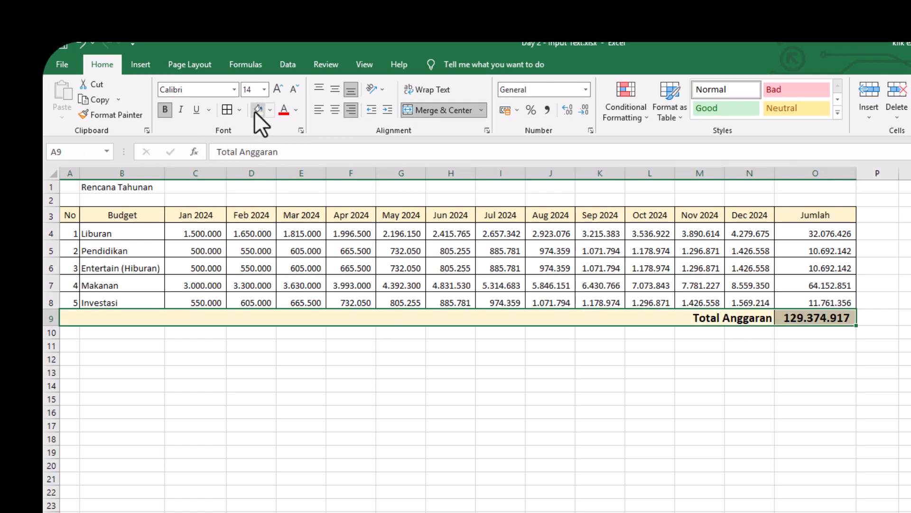
click(403, 281)
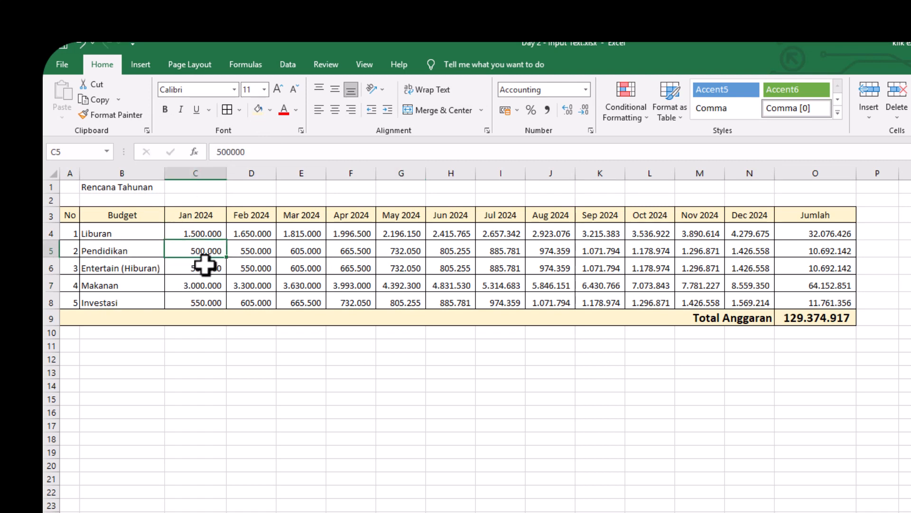
Step: Make the column headers in A3:O3 bold
drag(66, 214, 837, 217)
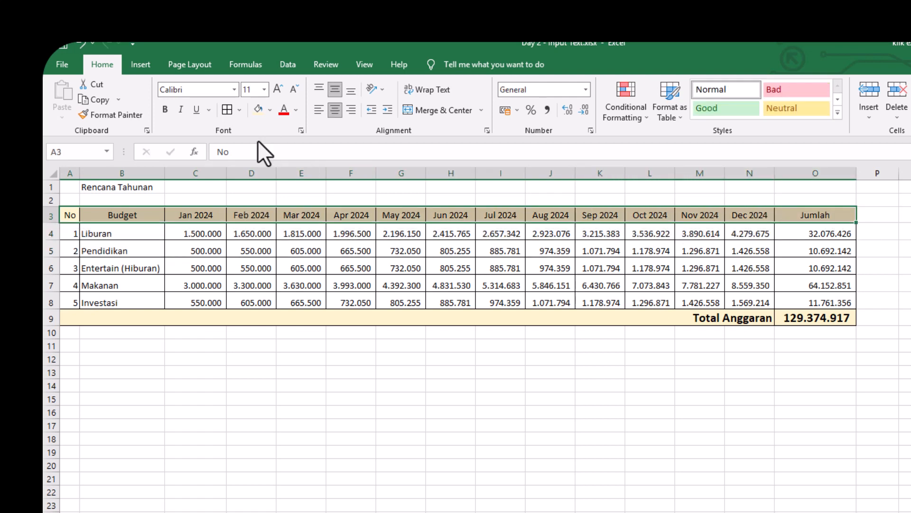
click(165, 110)
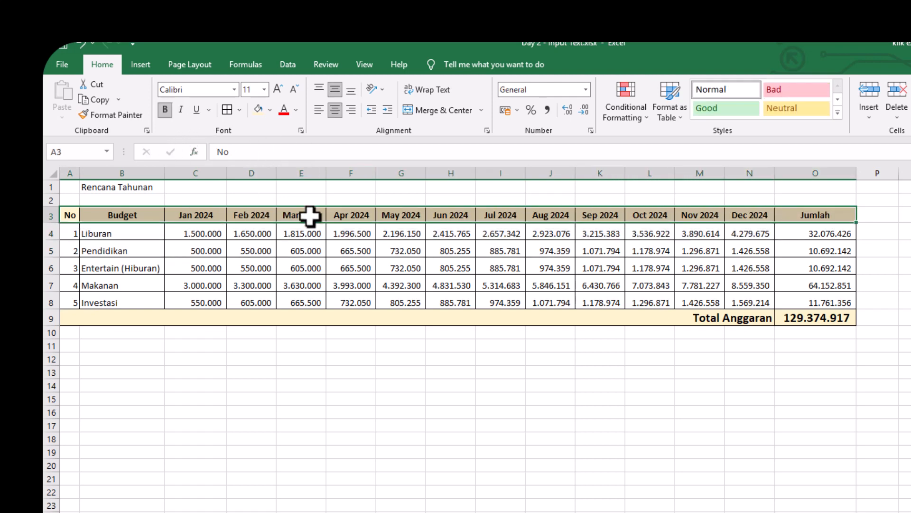
click(334, 250)
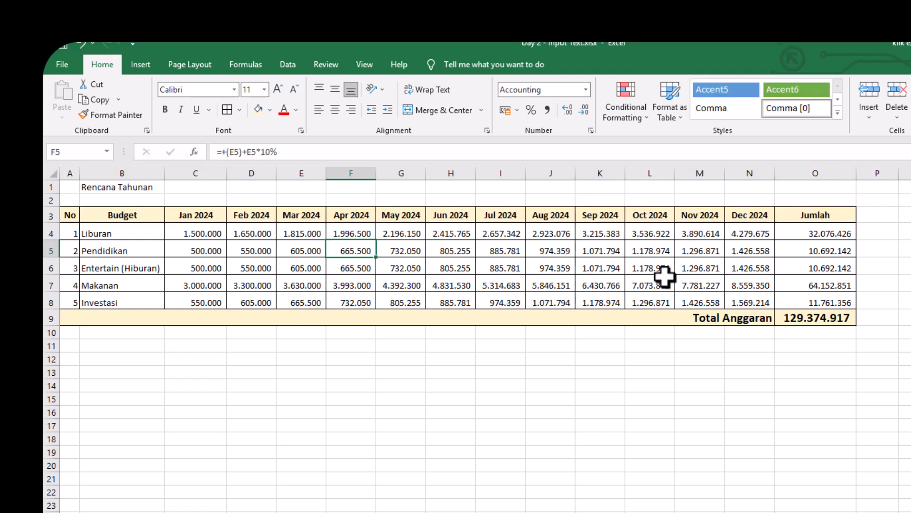
click(455, 281)
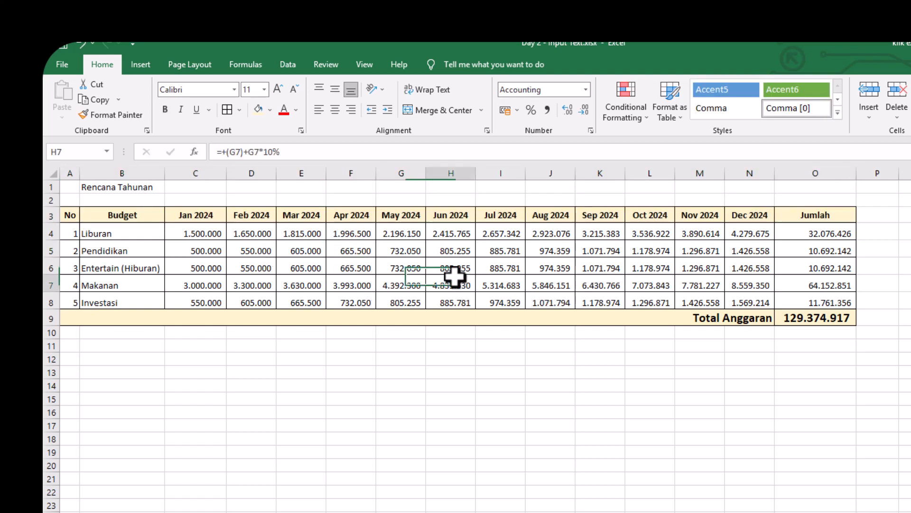
drag(812, 234, 809, 310)
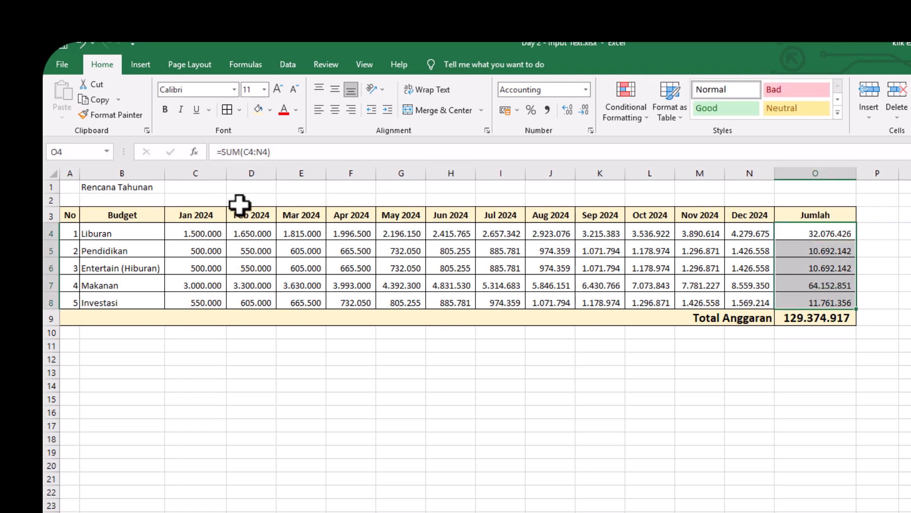
Step: Extend the title in B1 to read "Rencana Tahunan 2024"
click(279, 199)
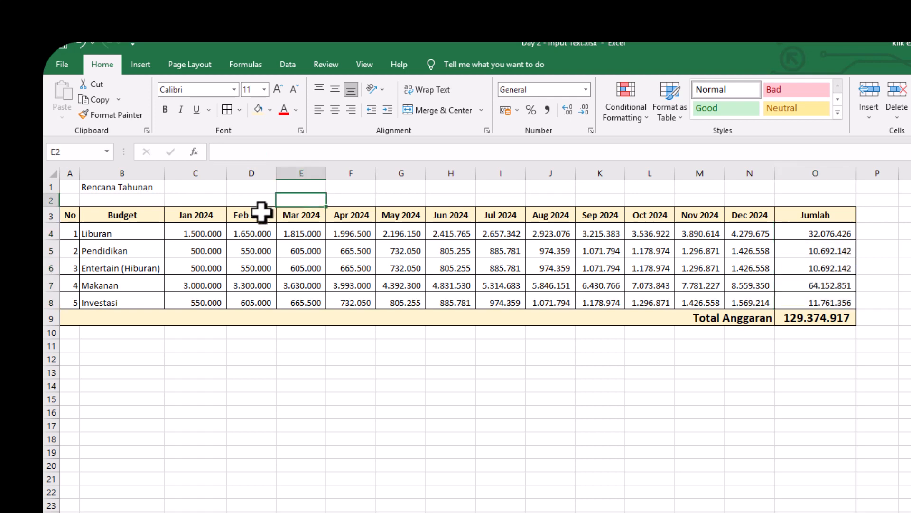
key(Left)
key(Left)
key(Left)
key(Up)
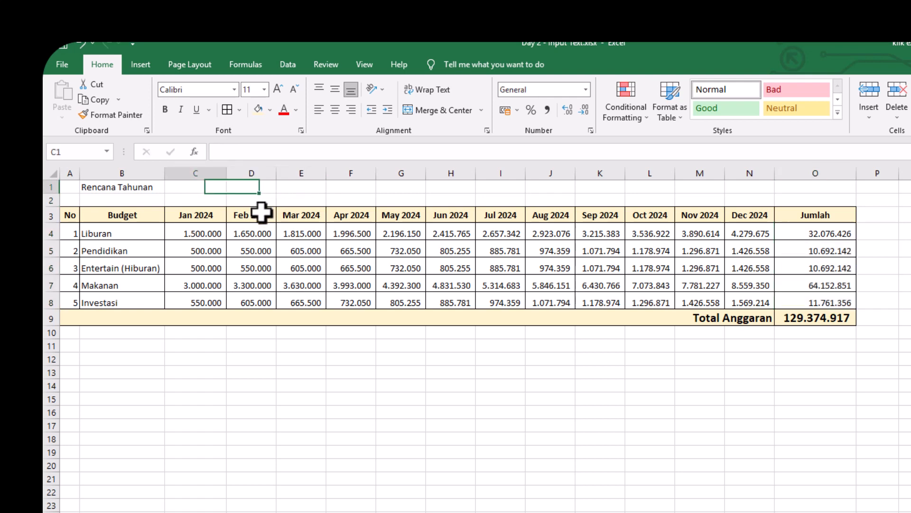
key(F2)
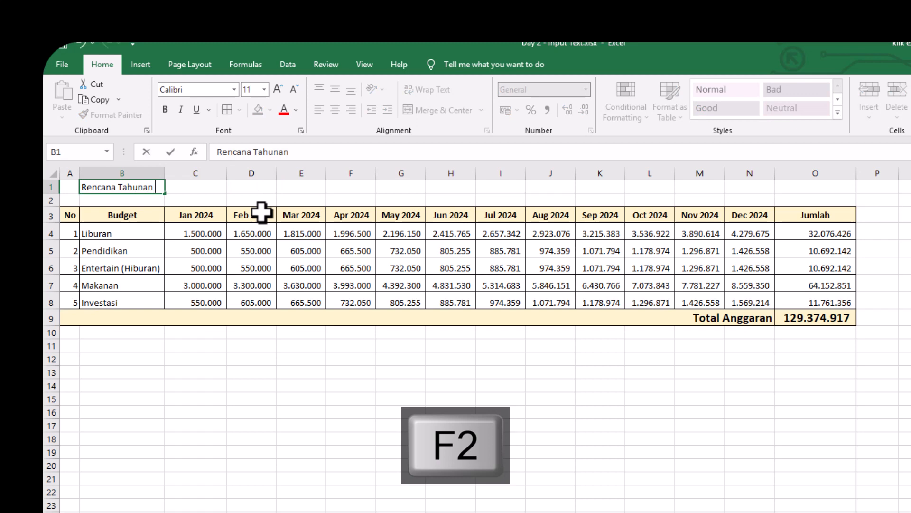
key(Return)
key(Up)
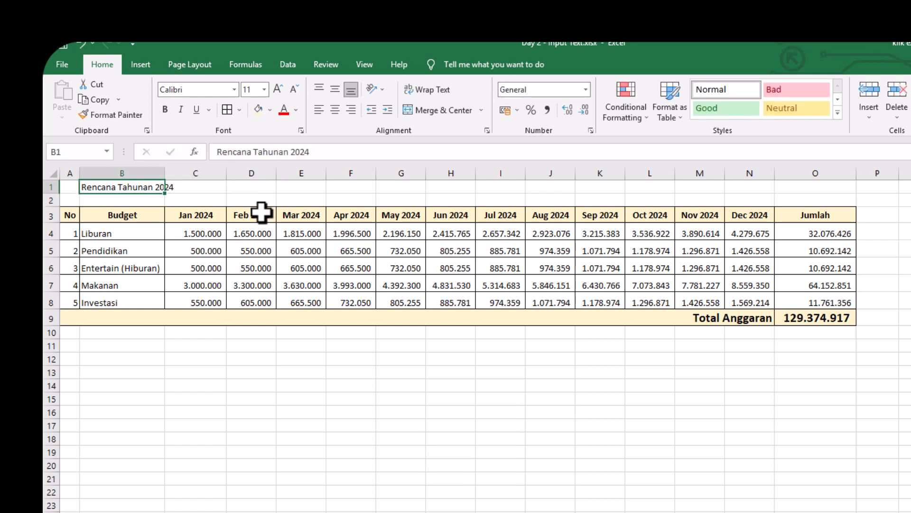
Step: Make the title in B1 bold and enlarge its font by three size increments
click(165, 109)
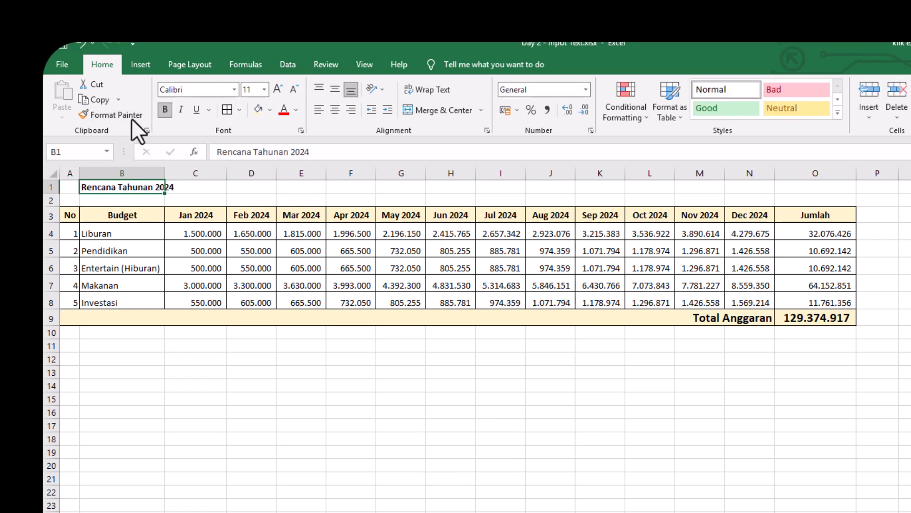
click(278, 89)
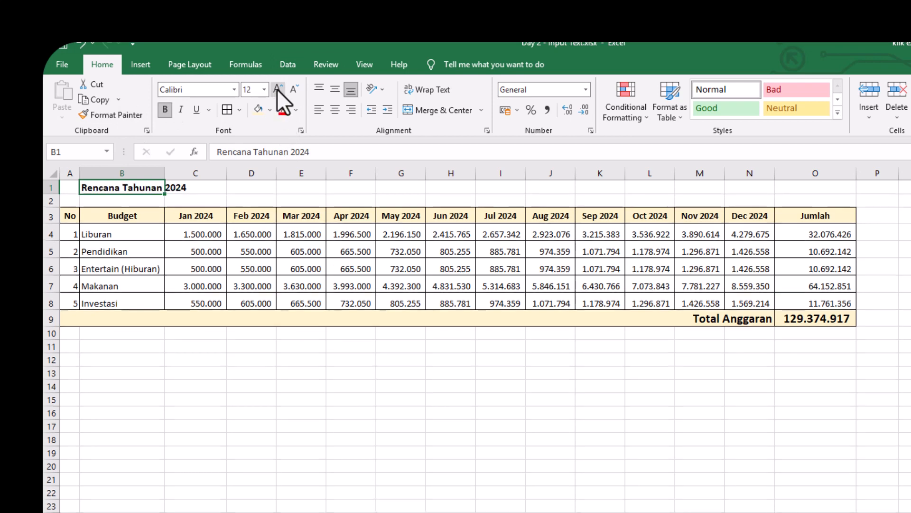
click(277, 90)
click(277, 89)
click(315, 240)
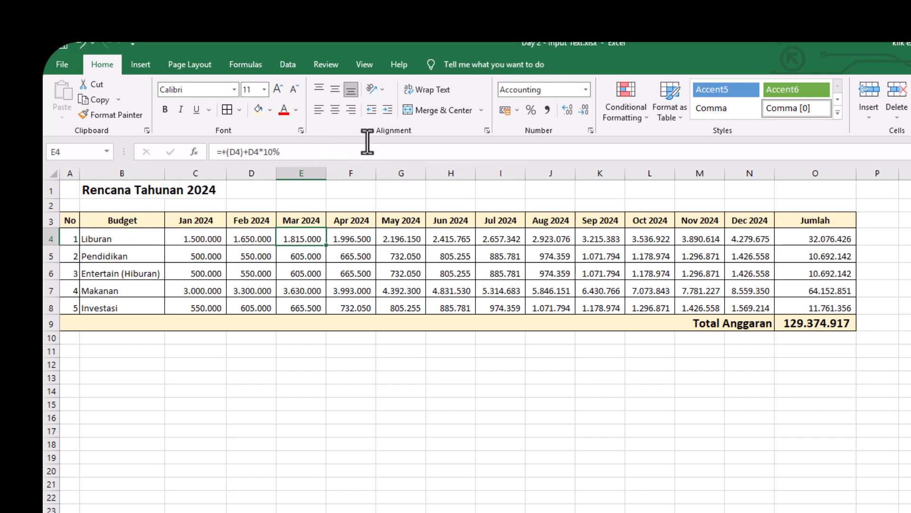
click(364, 70)
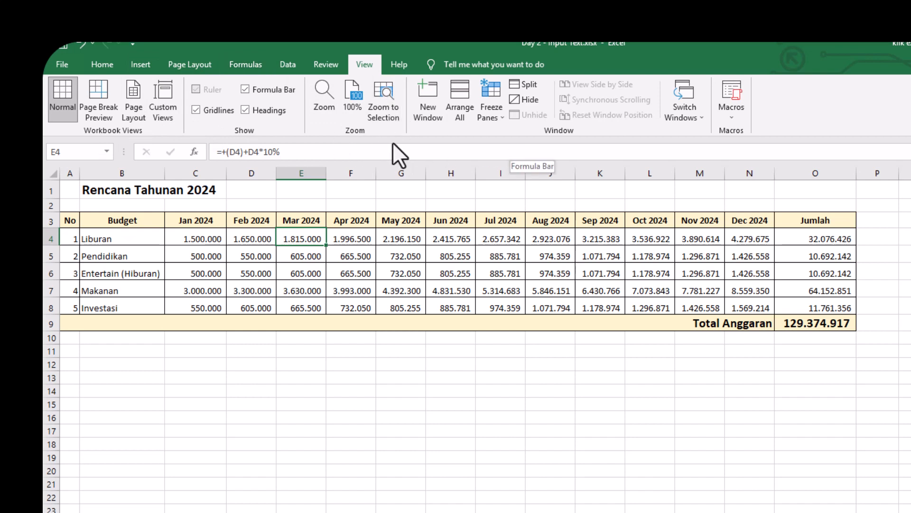
click(102, 65)
click(151, 62)
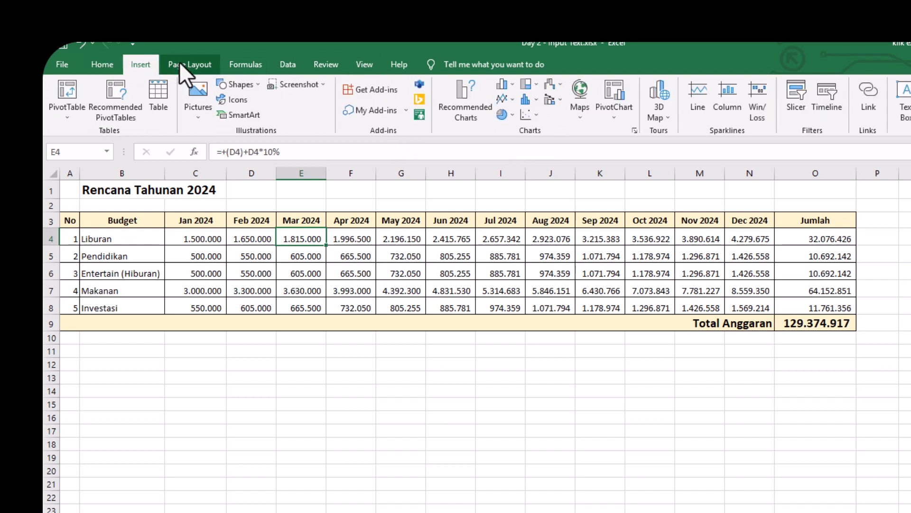
Step: Set the print area to the single cell E4
click(190, 65)
click(255, 117)
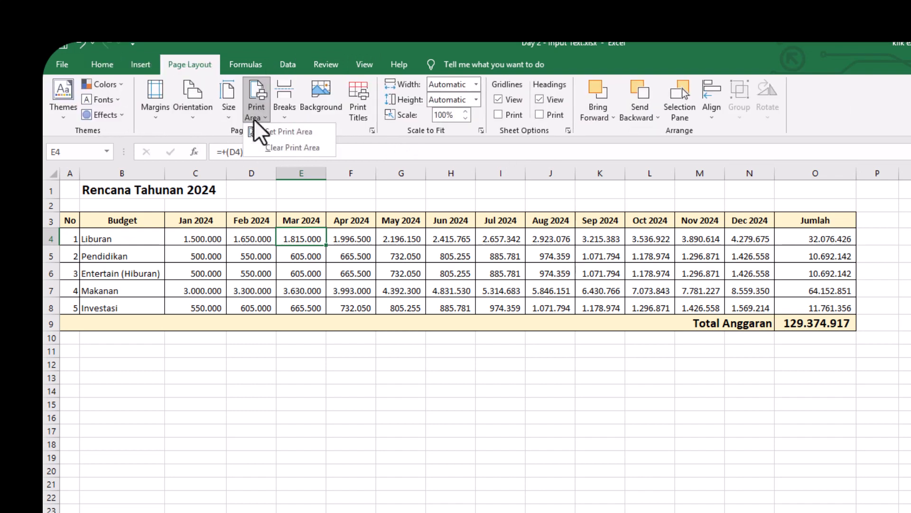
click(282, 133)
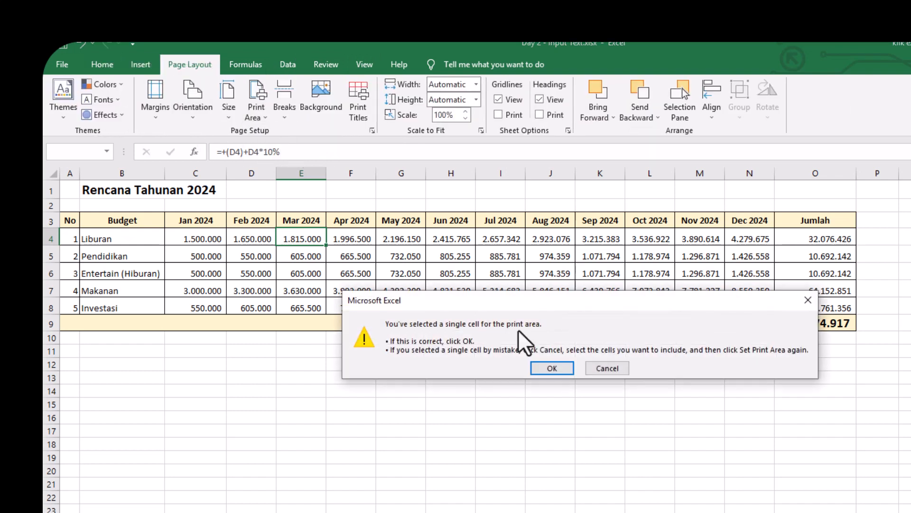
click(552, 368)
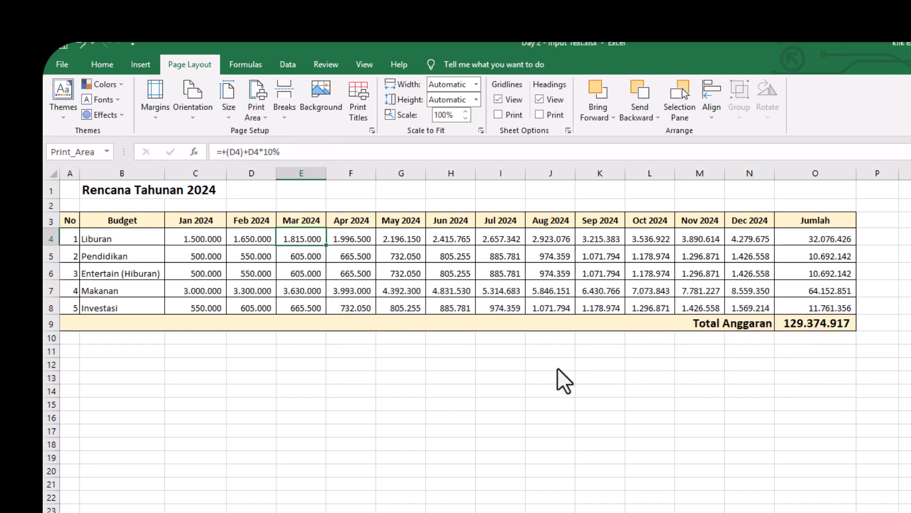
Step: Change the page orientation of the budget sheet
click(219, 190)
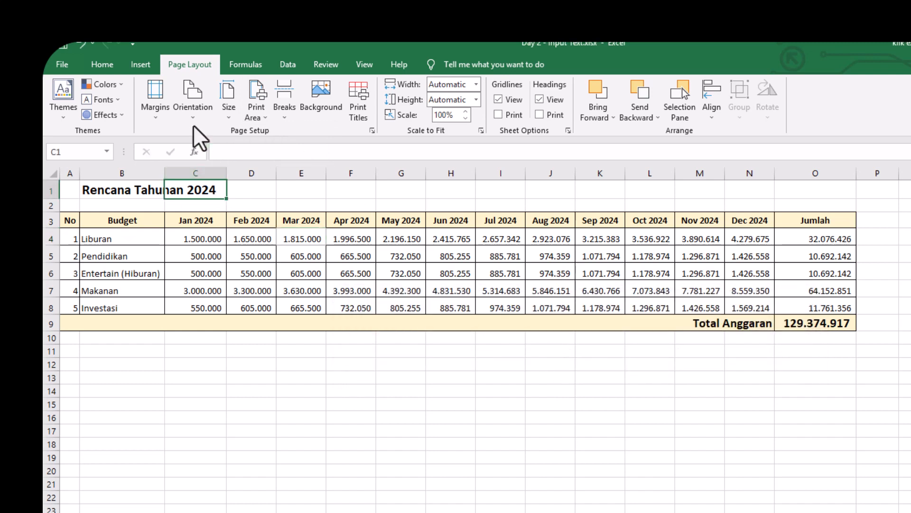
click(193, 99)
click(216, 171)
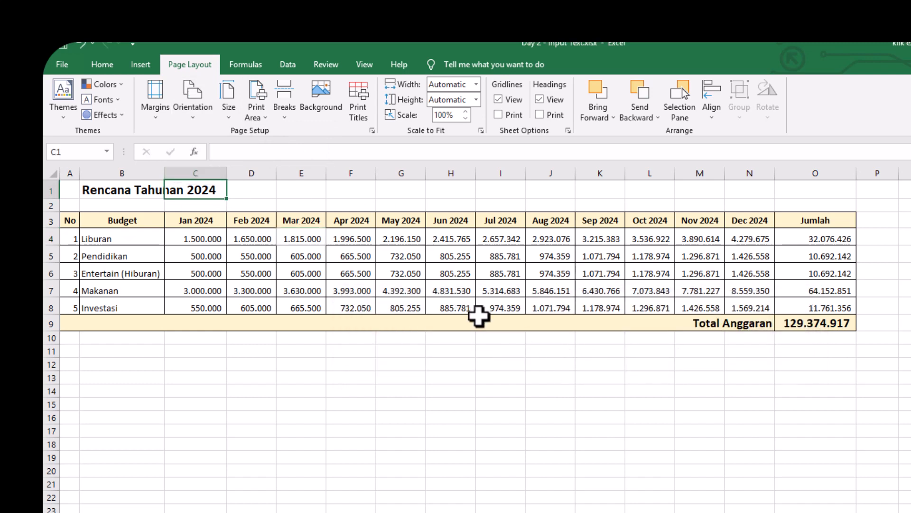
click(494, 337)
scroll(493, 336, down, 4)
scroll(492, 336, up, 4)
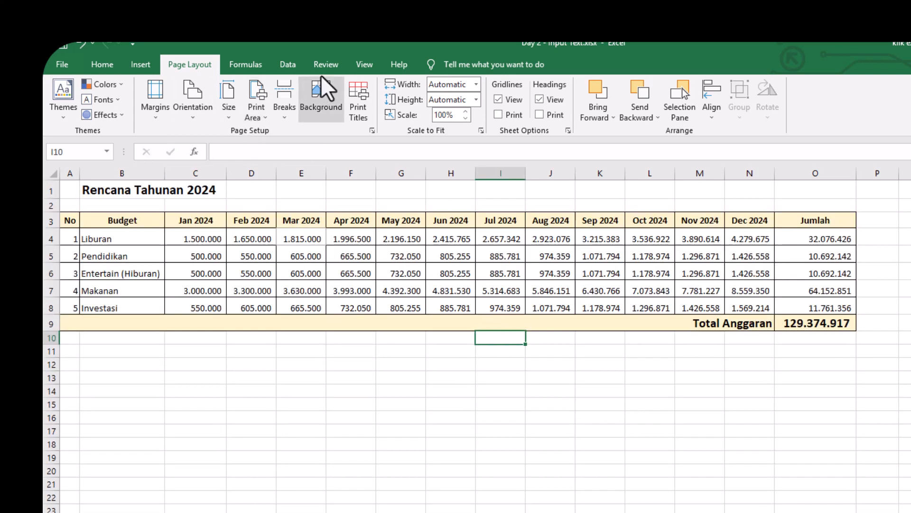
Step: Switch the budget sheet to Page Break Preview after looking at it in Page Layout view
click(363, 65)
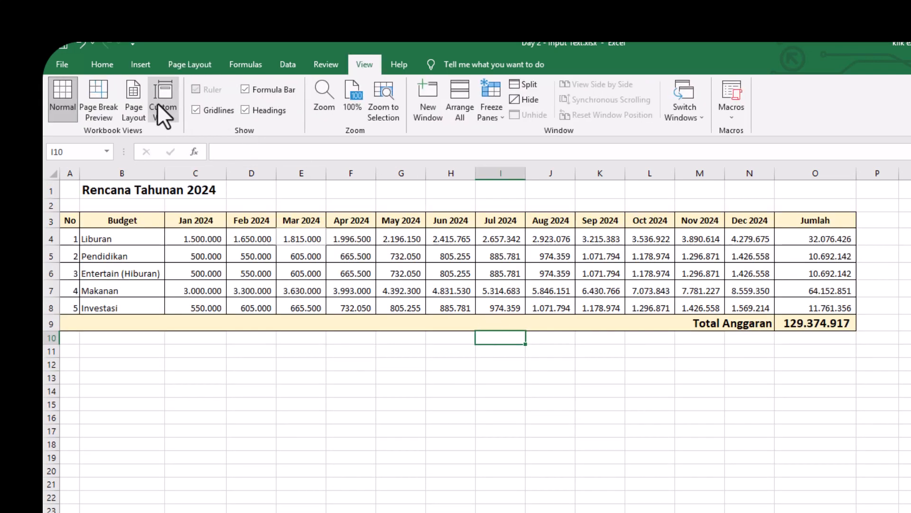
click(133, 90)
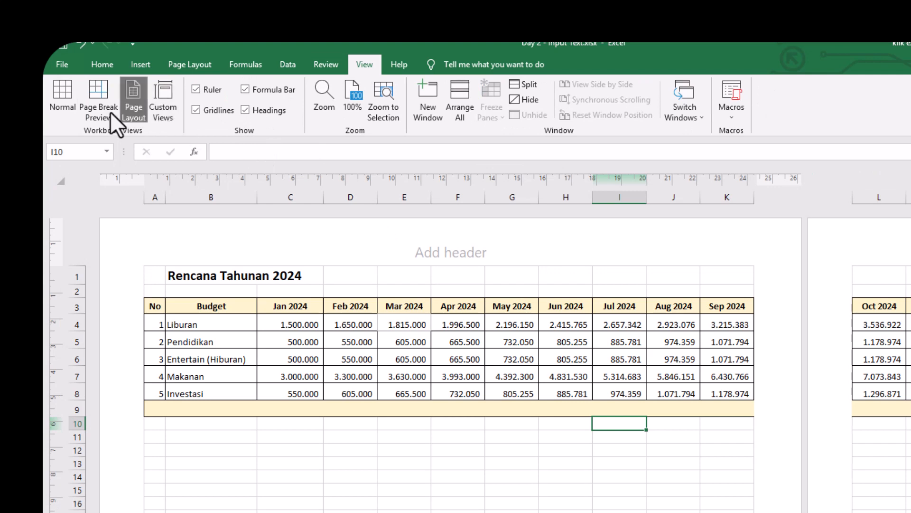
click(98, 107)
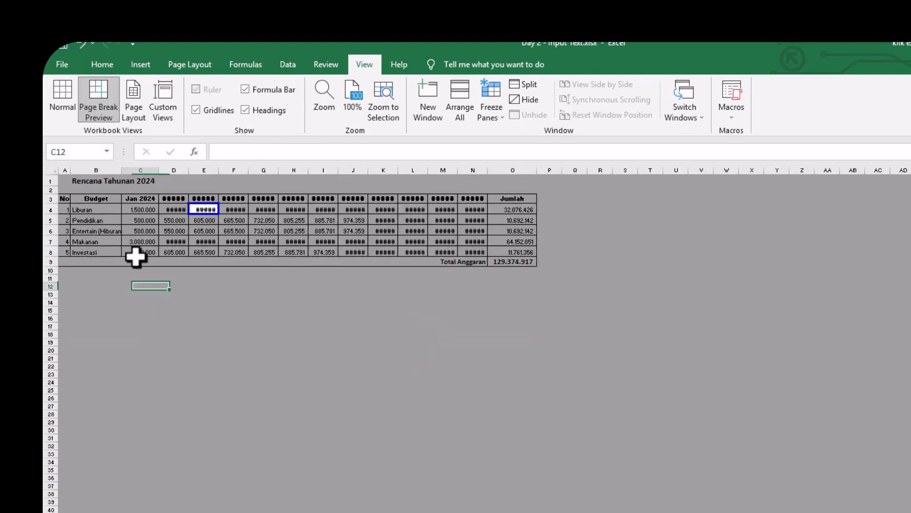
Step: Set the print area to the whole budget table with its title, A1:O9
drag(65, 179, 521, 259)
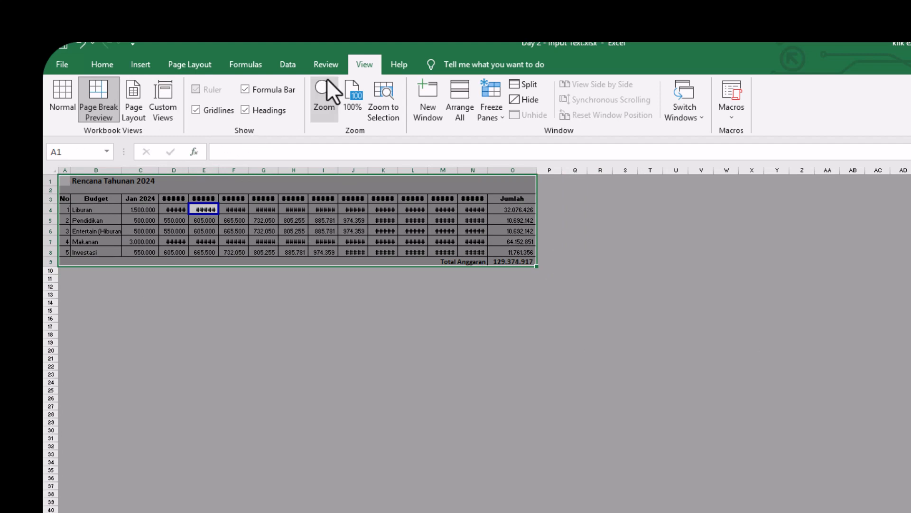
click(195, 65)
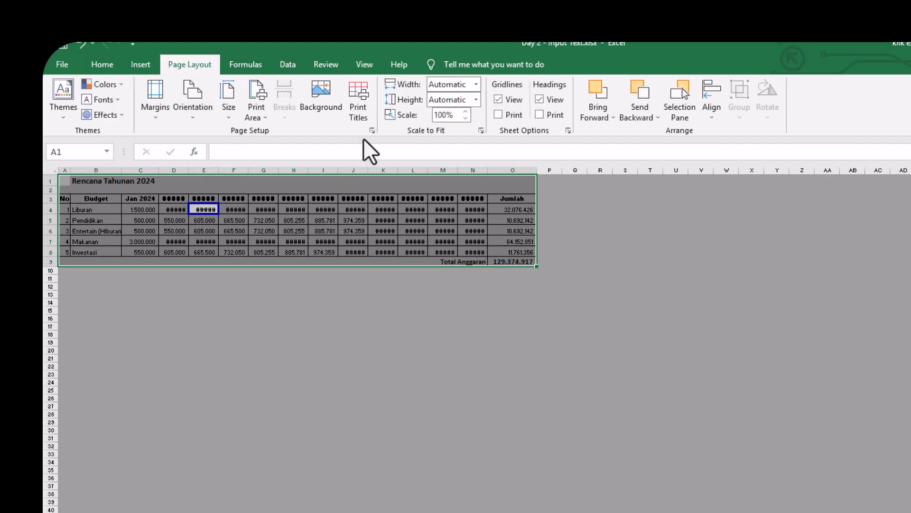
click(265, 119)
click(269, 136)
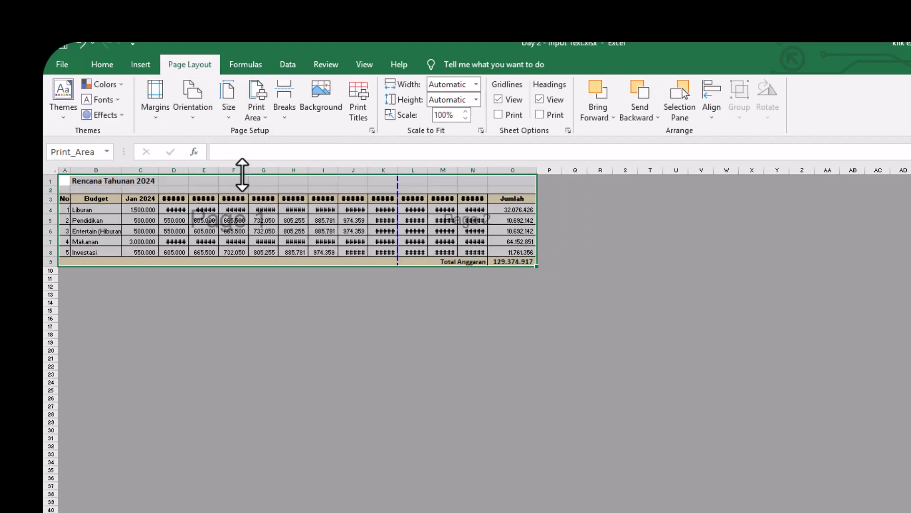
click(446, 309)
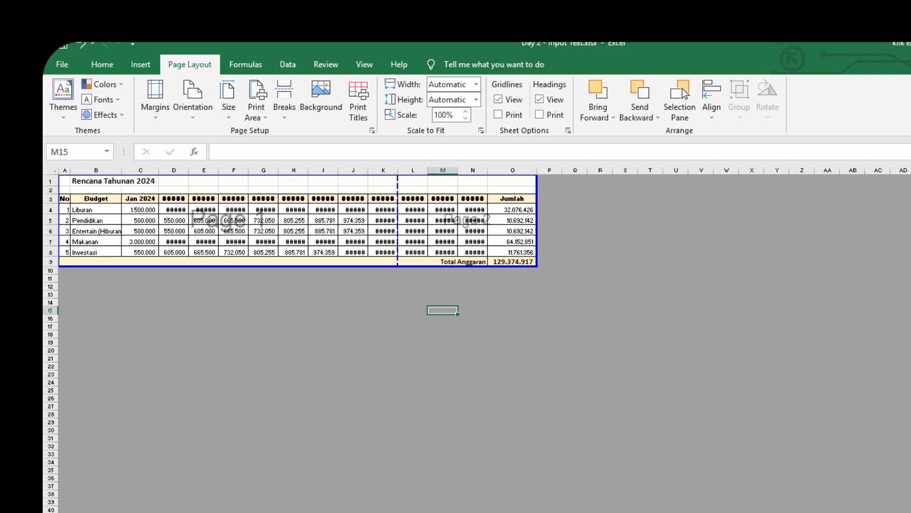
scroll(477, 339, up, 6)
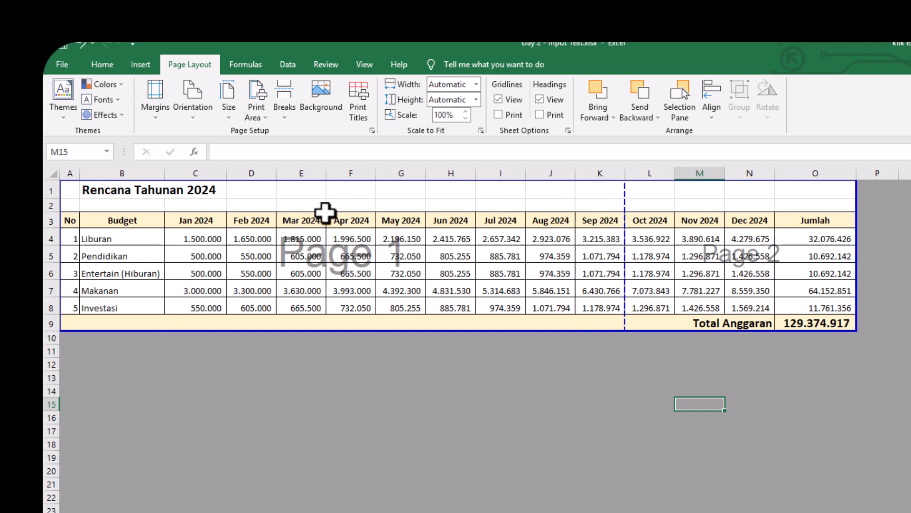
Step: Unmerge the Total Anggaran row and select the page 1 range A1:K9
drag(79, 193, 573, 317)
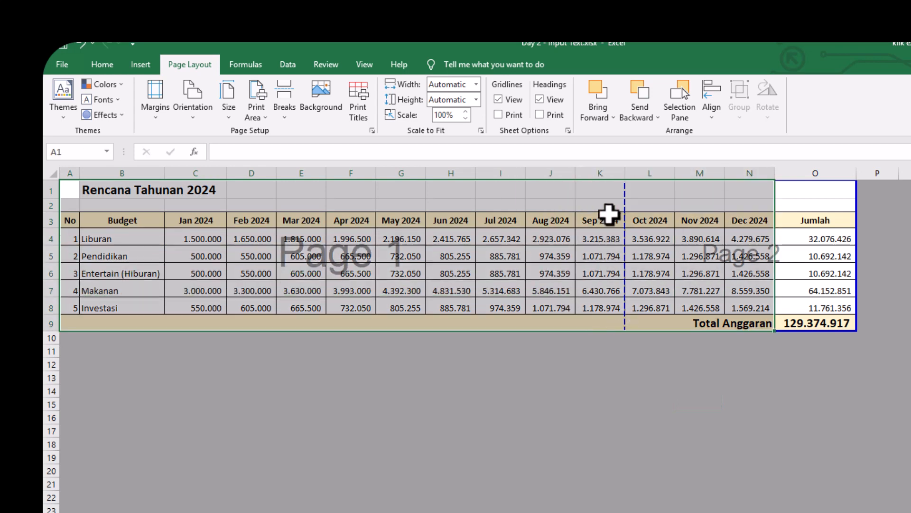
drag(74, 190, 598, 315)
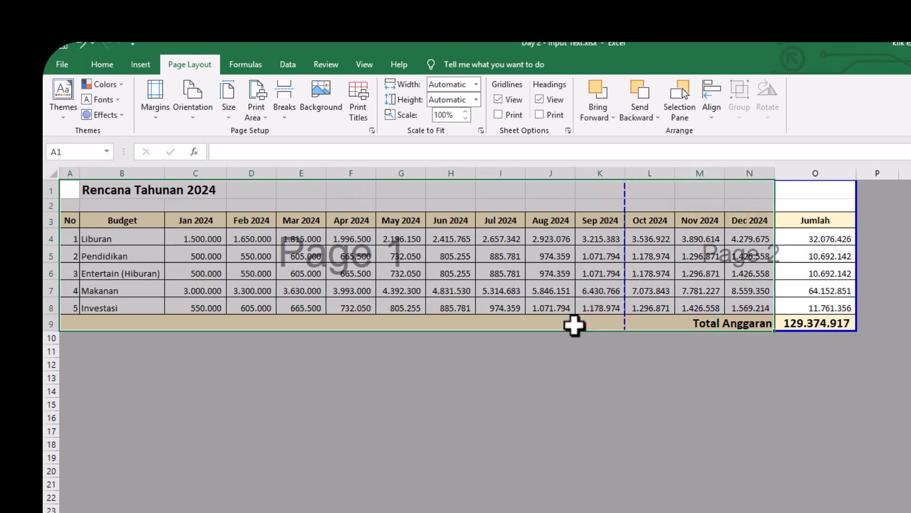
click(332, 322)
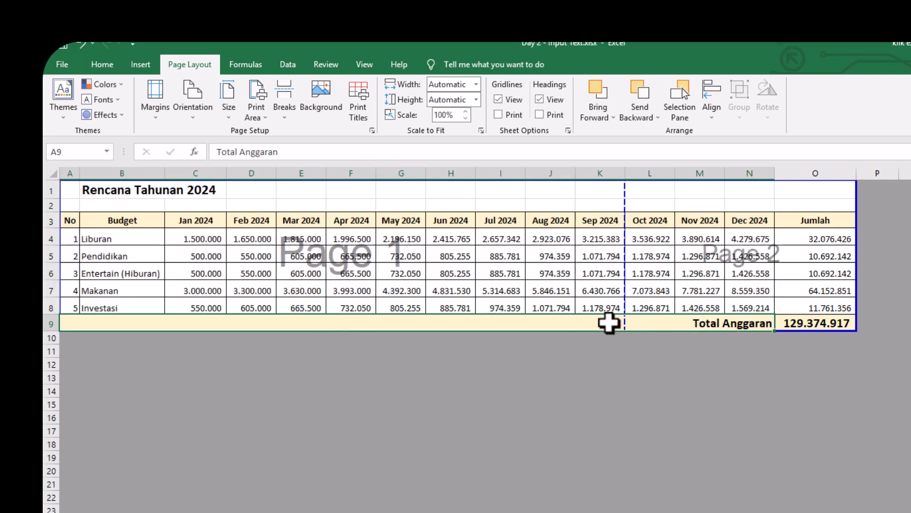
click(97, 71)
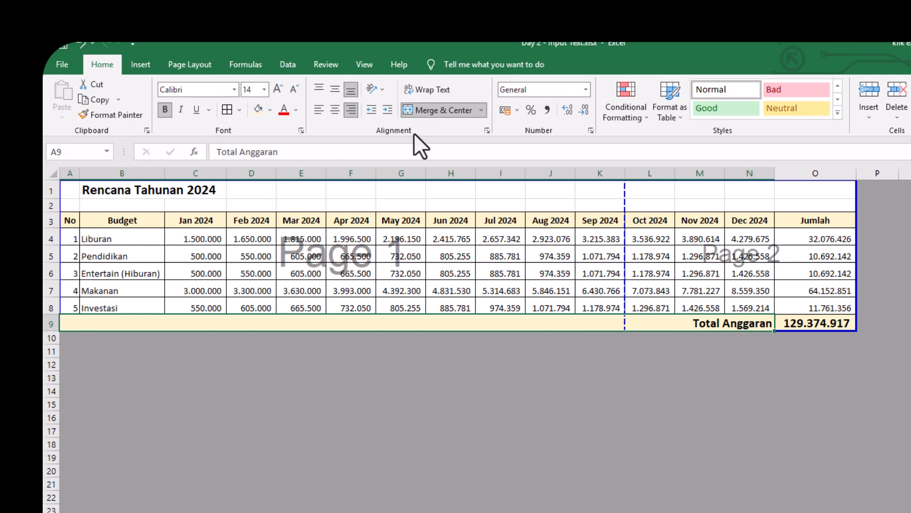
click(431, 115)
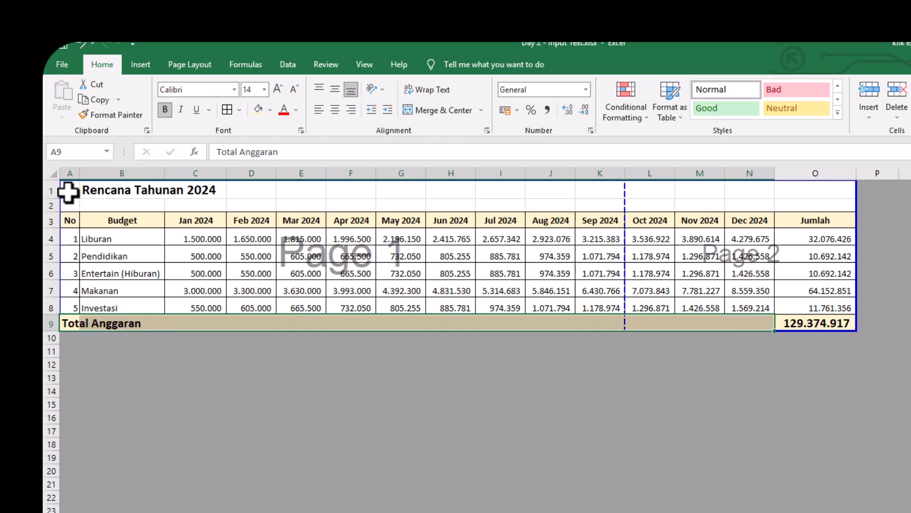
mouse_move(69, 193)
mouse_down()
mouse_move(578, 301)
mouse_move(587, 322)
mouse_up()
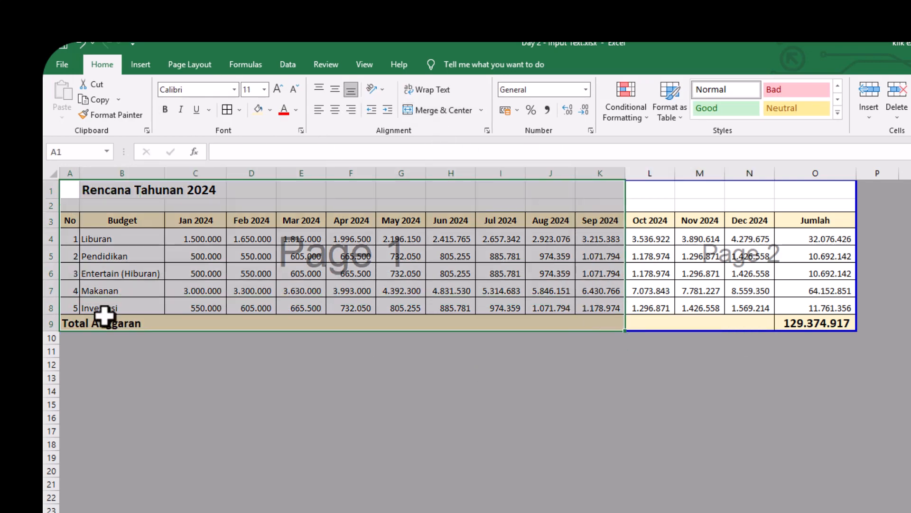
Step: Merge A9:N9 back into one cell and right-align the Total Anggaran label
mouse_move(73, 323)
mouse_down()
mouse_move(698, 331)
mouse_move(733, 321)
mouse_up()
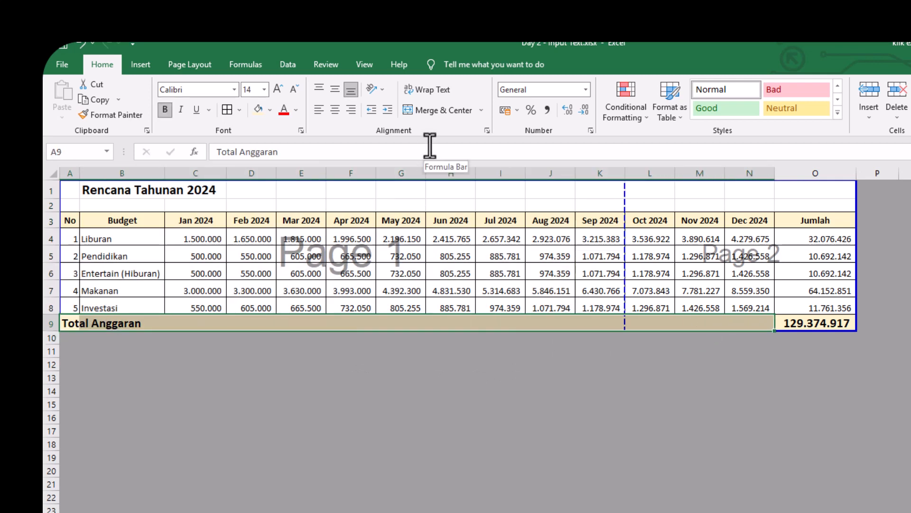
click(432, 111)
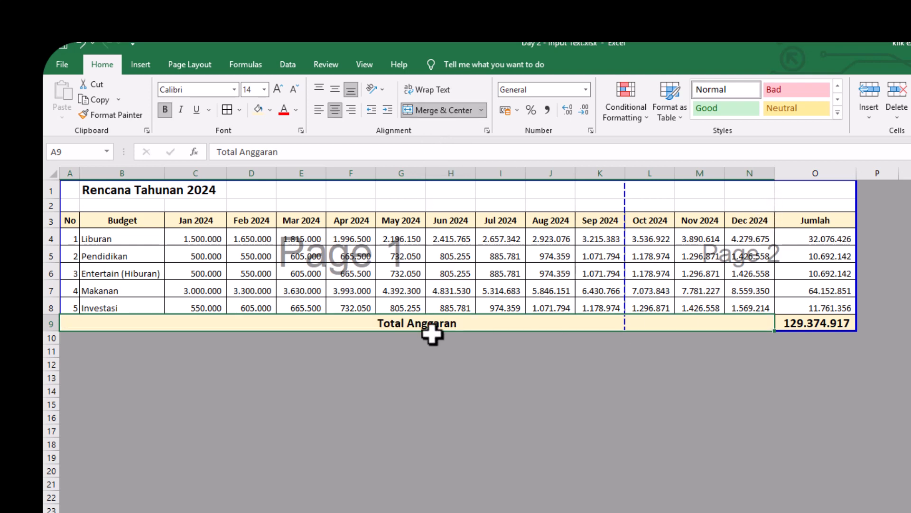
click(353, 110)
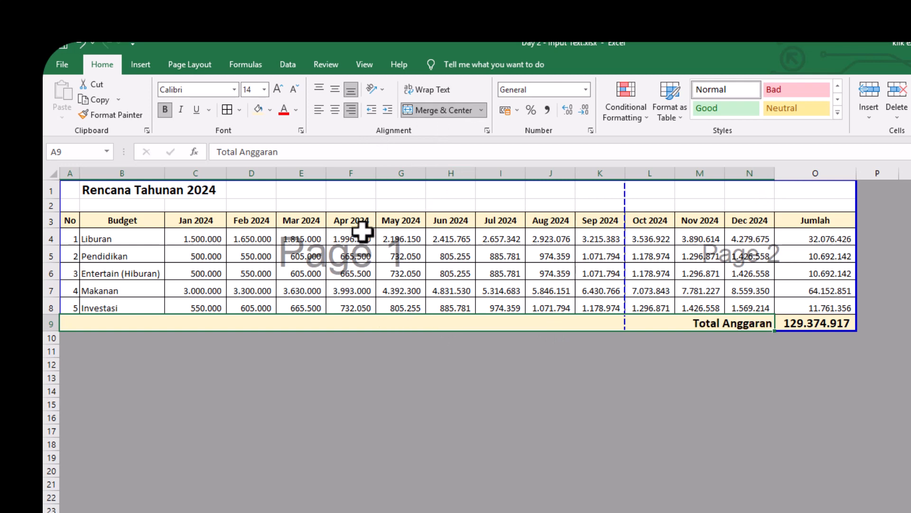
drag(71, 192, 577, 291)
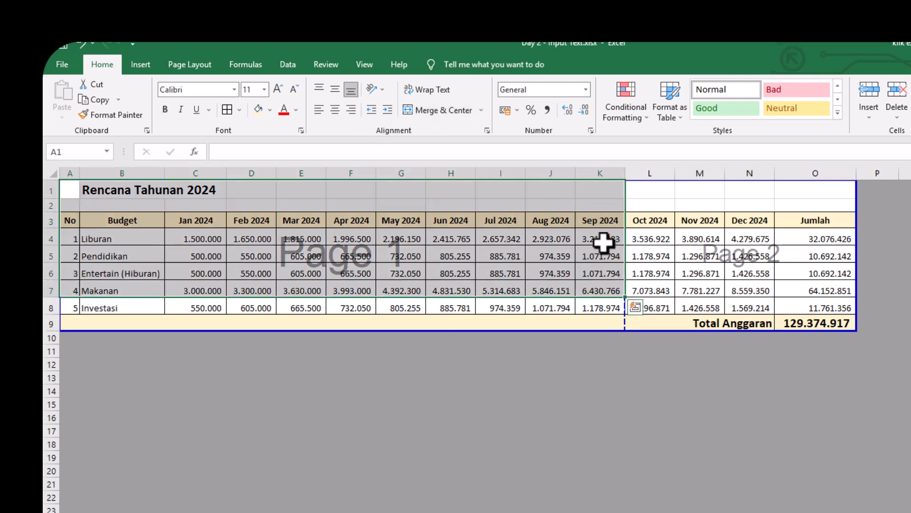
click(489, 233)
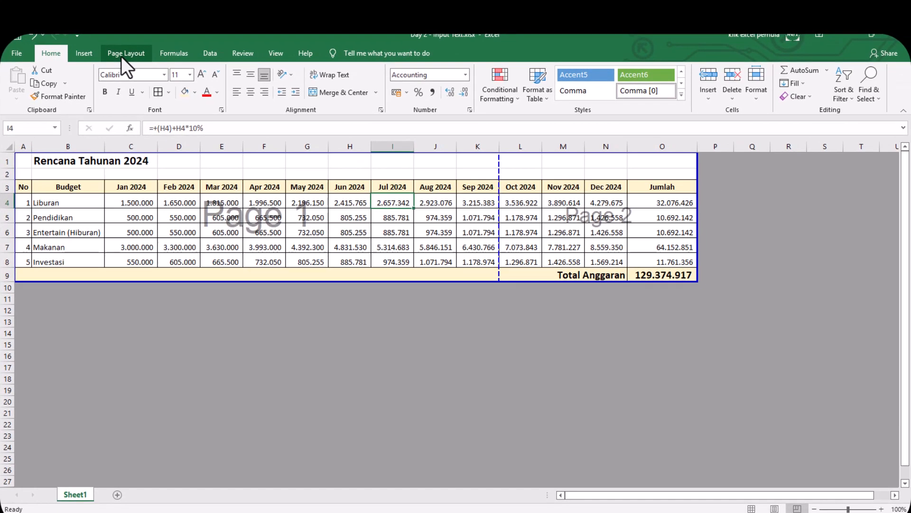
Step: Add Print Preview and Print to the Quick Access Toolbar and use it to preview both pages of the sheet
click(77, 36)
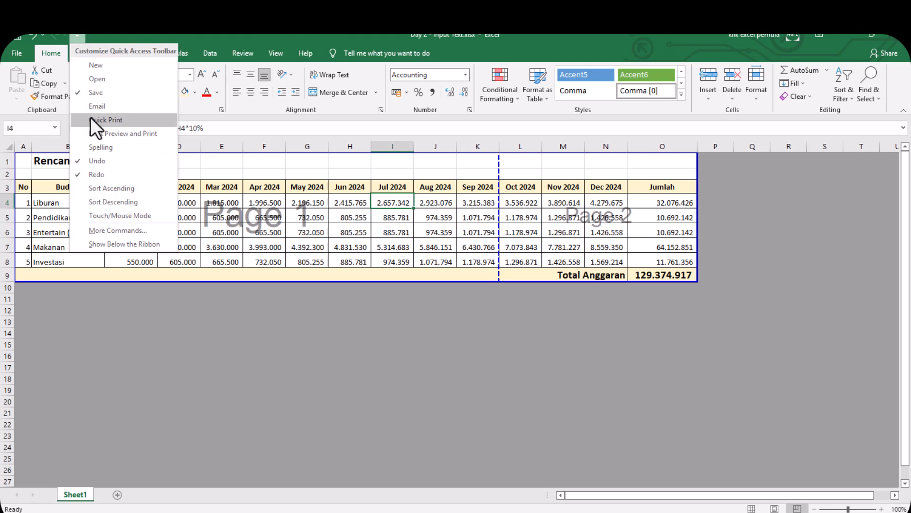
click(137, 134)
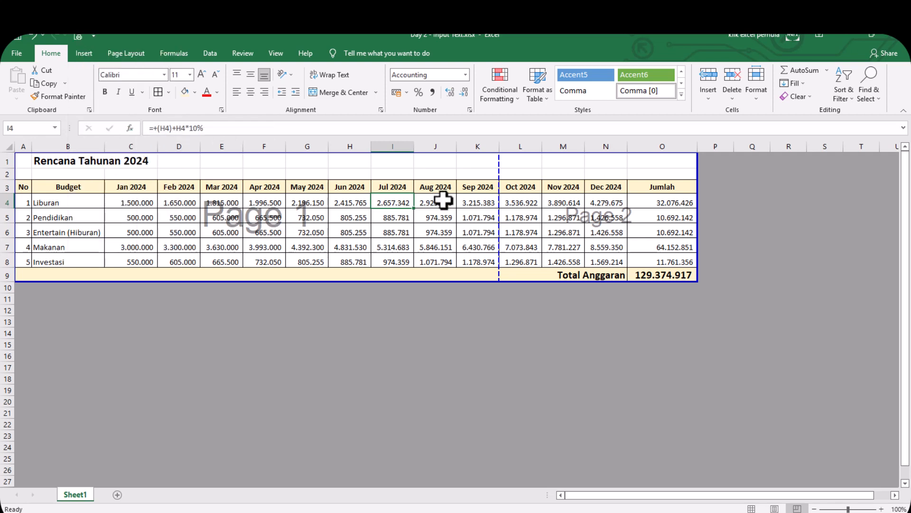
click(81, 36)
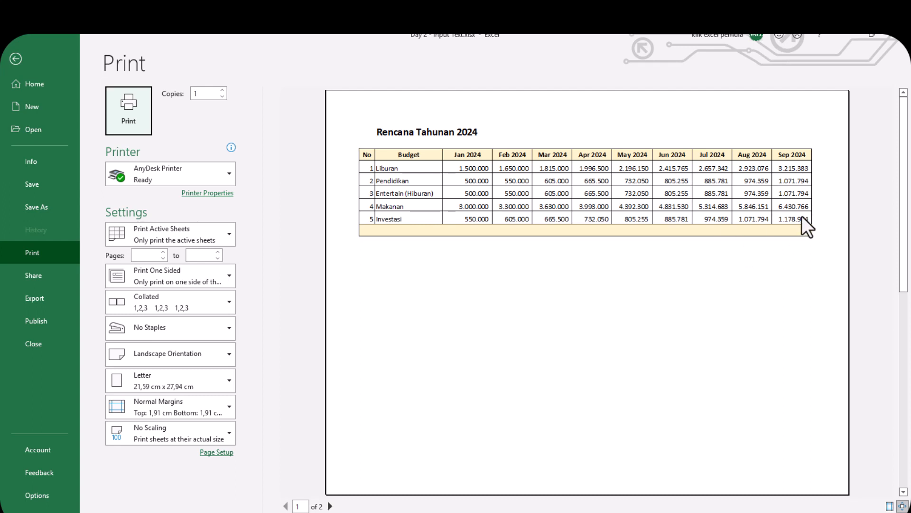
scroll(730, 216, down, 1)
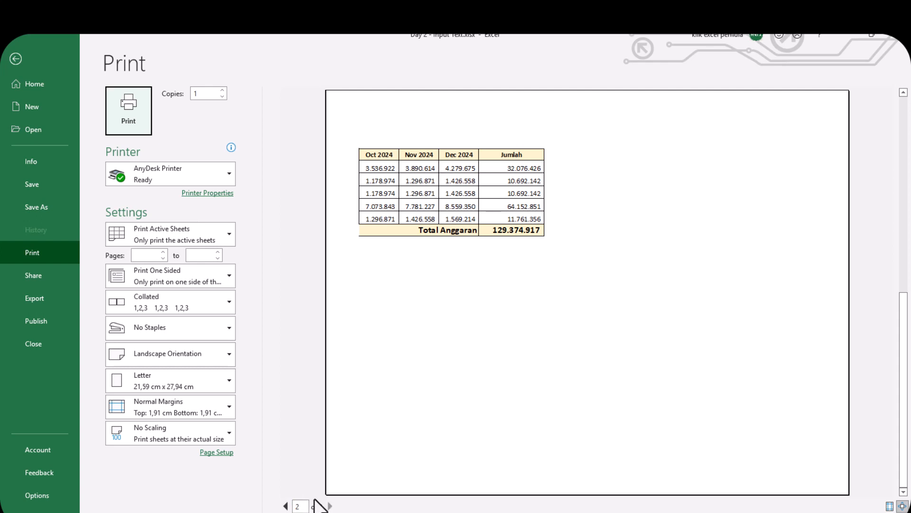
click(285, 506)
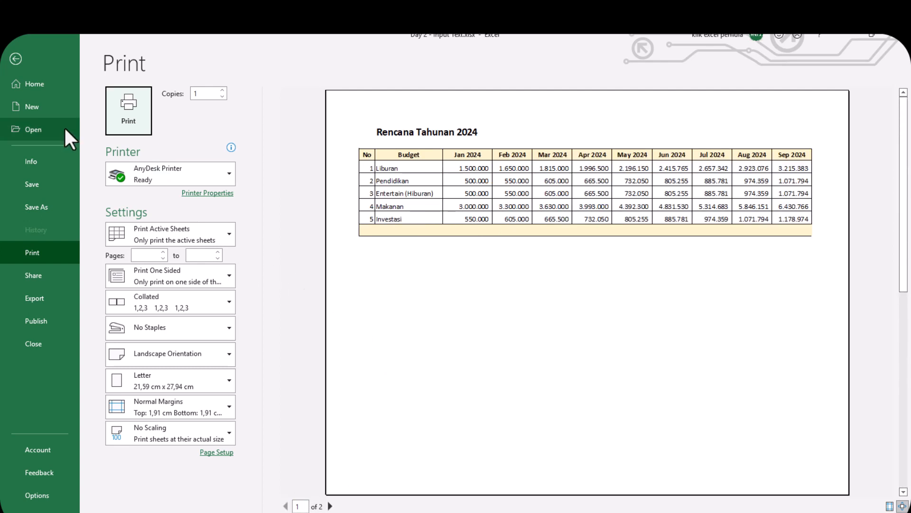
click(17, 59)
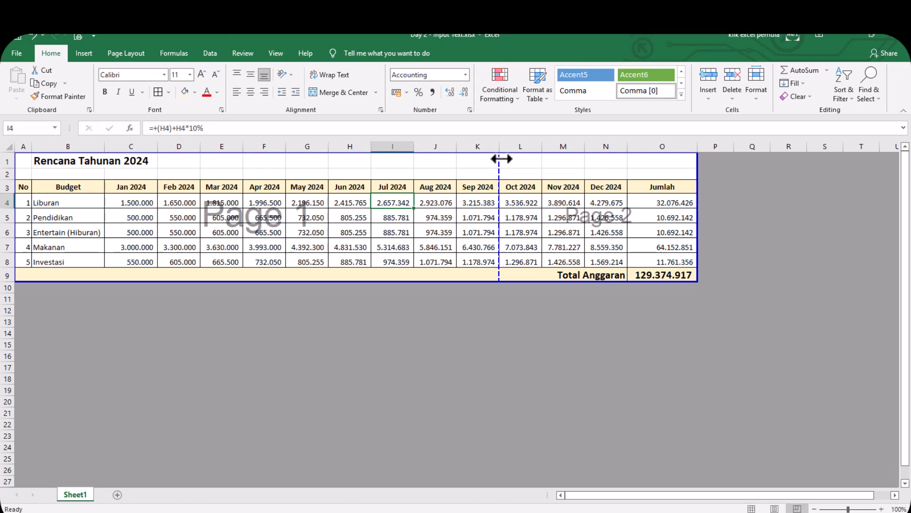
Step: Move the page break from after column K to the table's outer edge past column O and open the print preview
drag(498, 160, 684, 172)
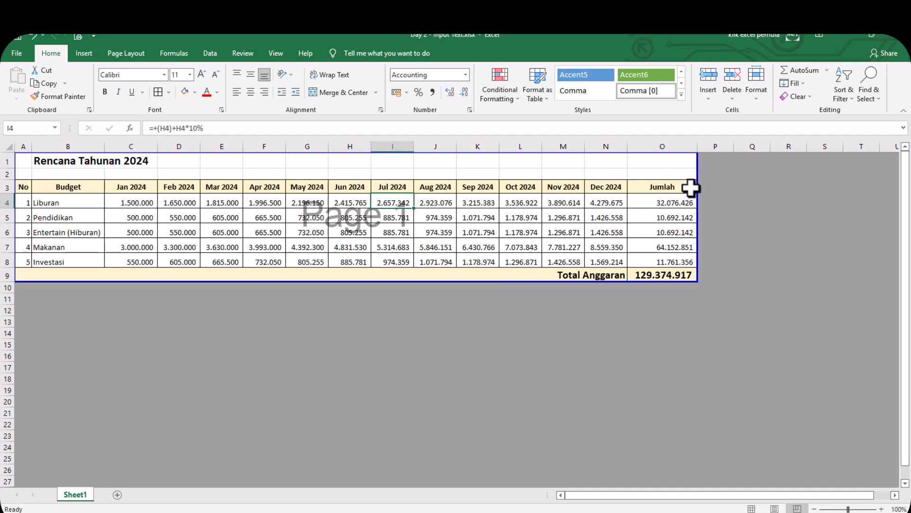
click(79, 36)
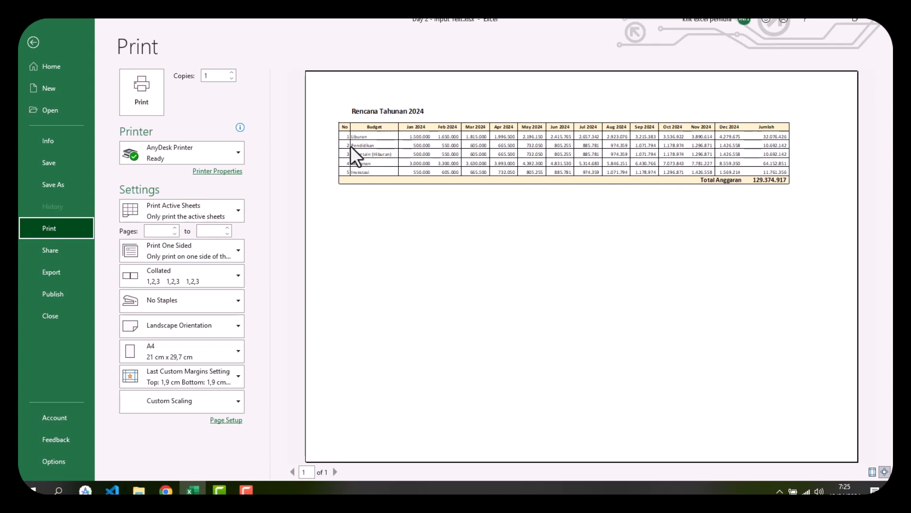
Step: Center the printed table horizontally only on the page through the Page Setup margin settings
click(214, 421)
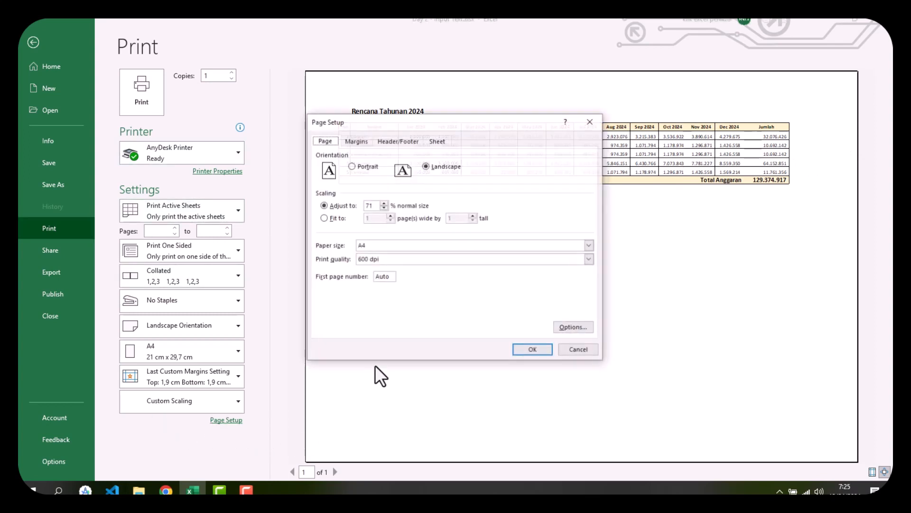
click(356, 141)
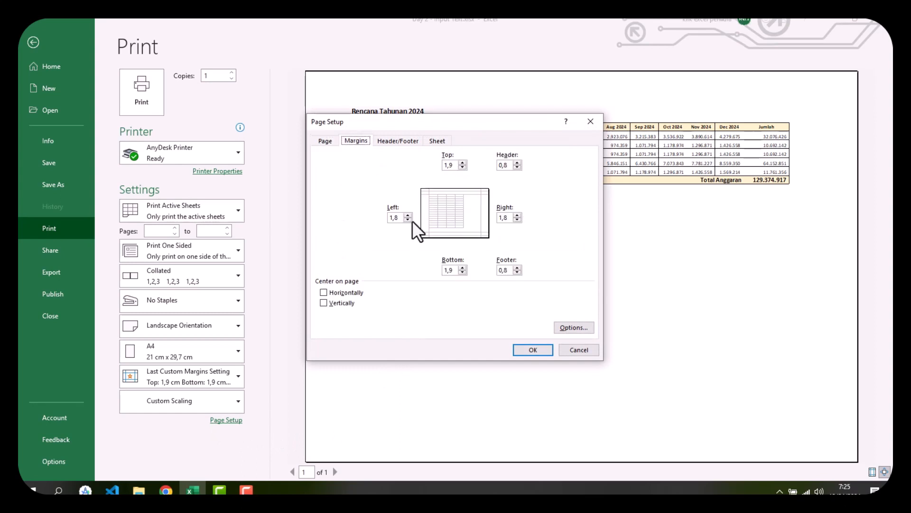
click(341, 294)
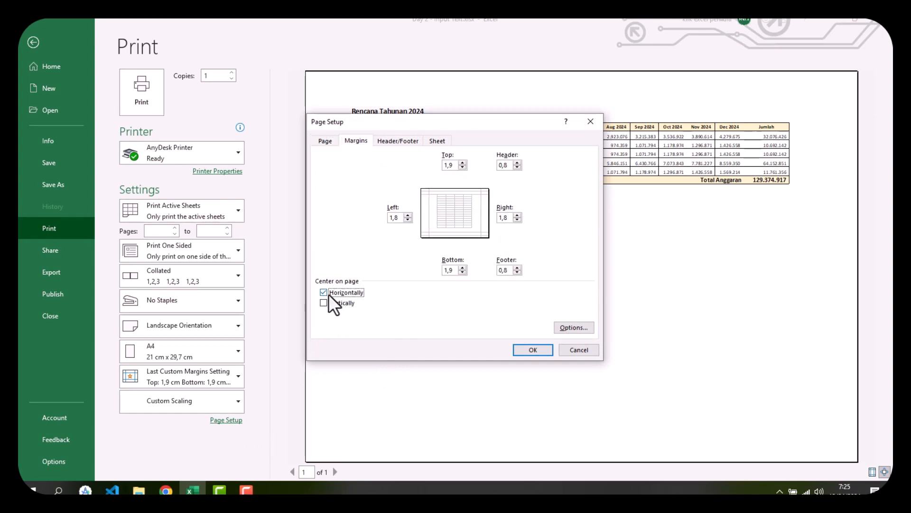
click(329, 294)
click(346, 293)
click(331, 306)
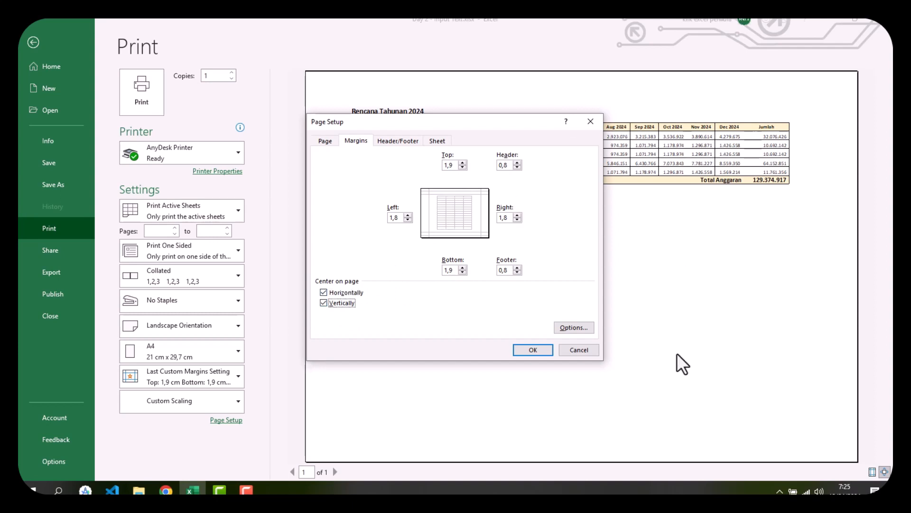
click(340, 303)
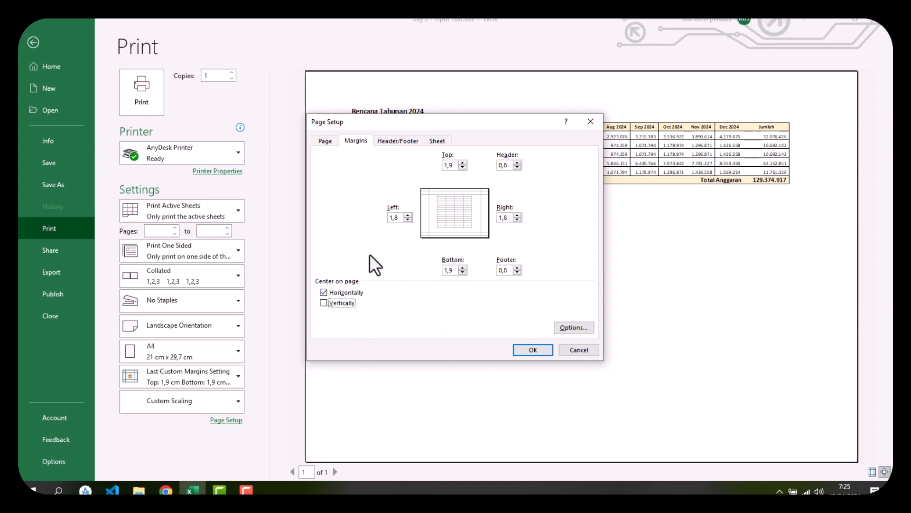
click(529, 351)
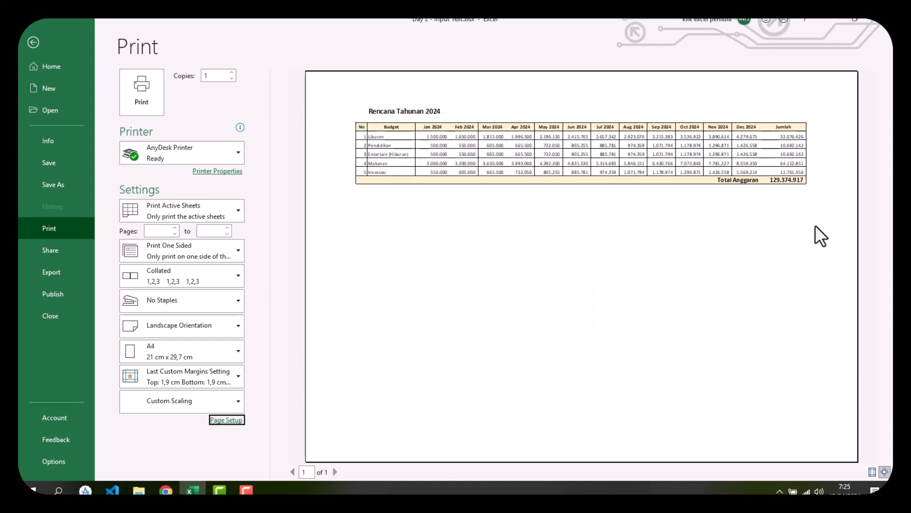
Step: Center the printed table vertically only on the page by enabling vertical centering and turning off horizontal centering in Page Setup
click(238, 421)
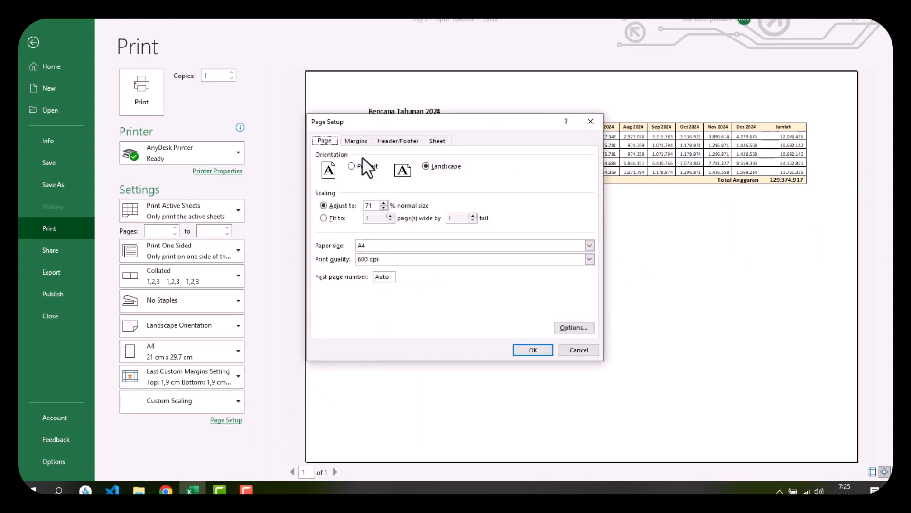
click(360, 141)
click(342, 302)
click(345, 293)
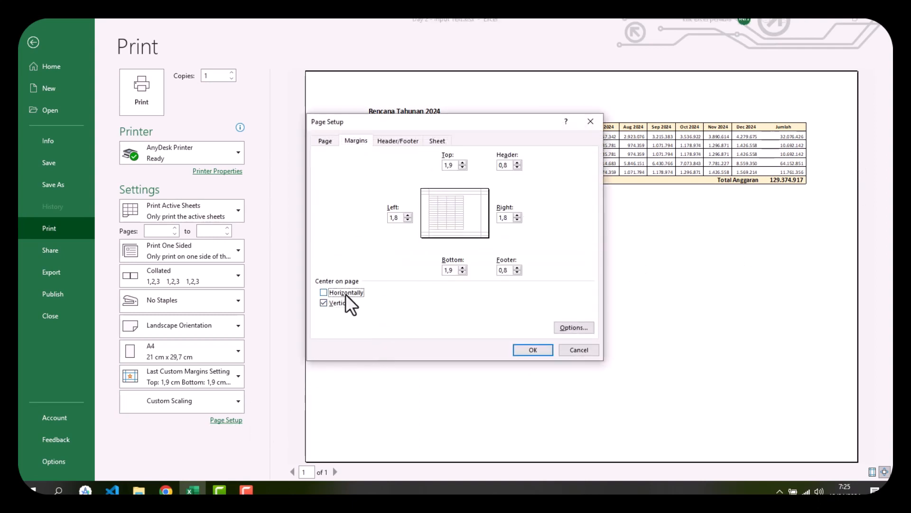
click(534, 350)
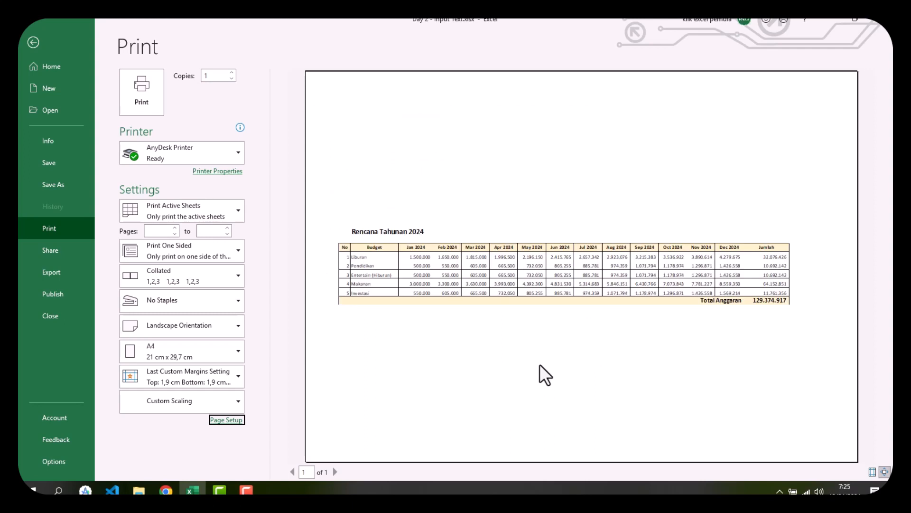
Step: Turn horizontal centering back on in Page Setup so the table is centered both horizontally and vertically on the page
click(227, 420)
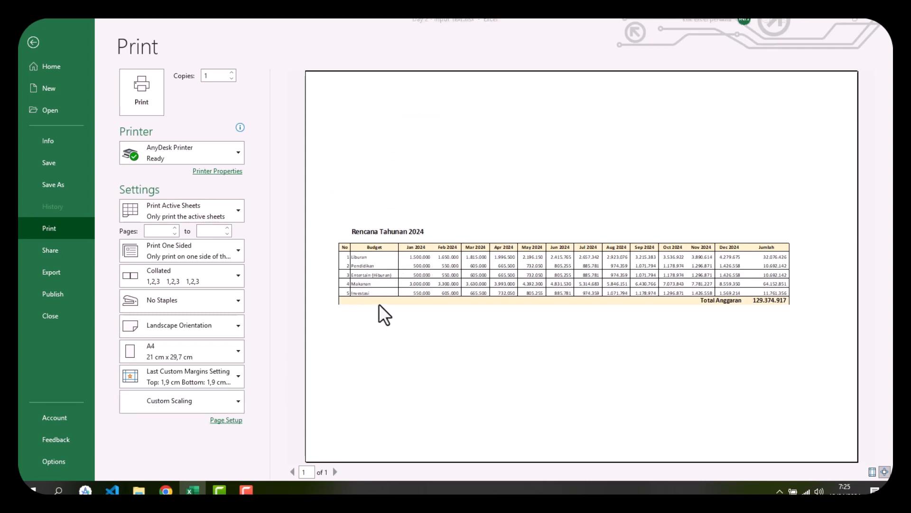
click(367, 141)
click(352, 292)
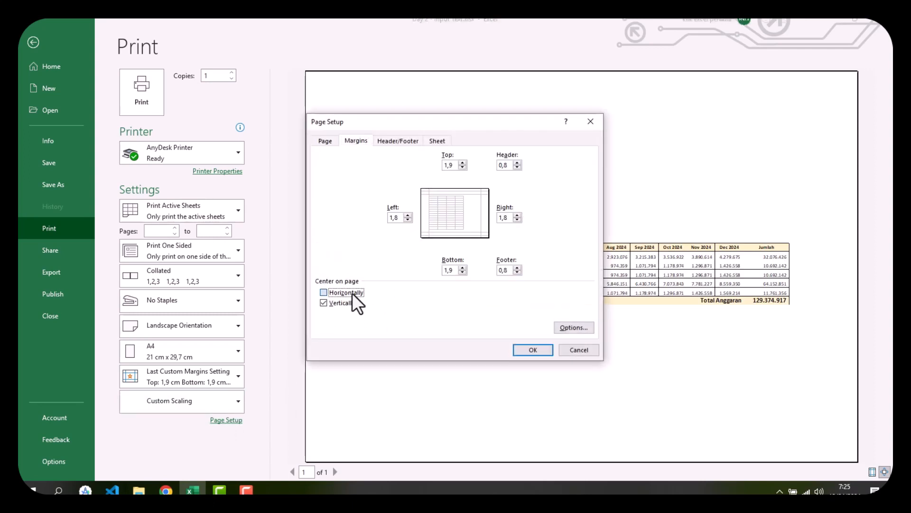
click(531, 350)
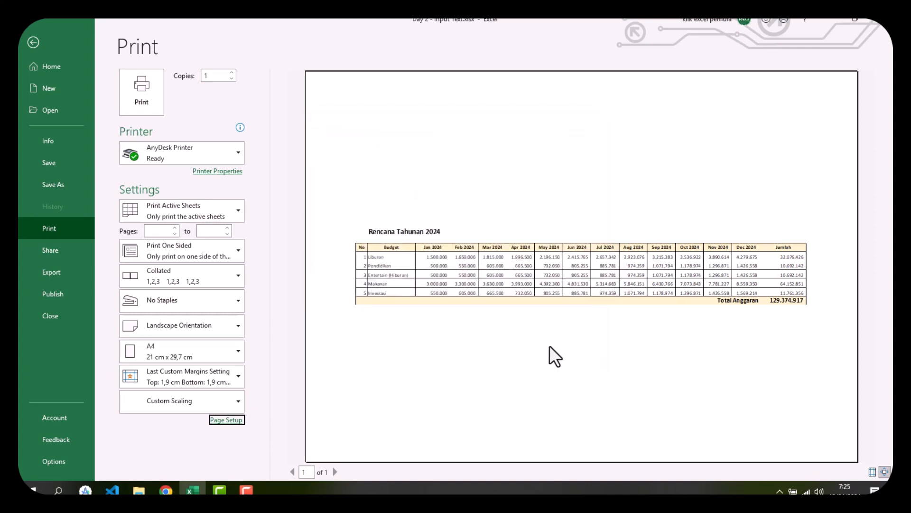
Step: Turn off vertical centering in the Page Setup margin settings, keeping only horizontal centering for the printed table
click(232, 420)
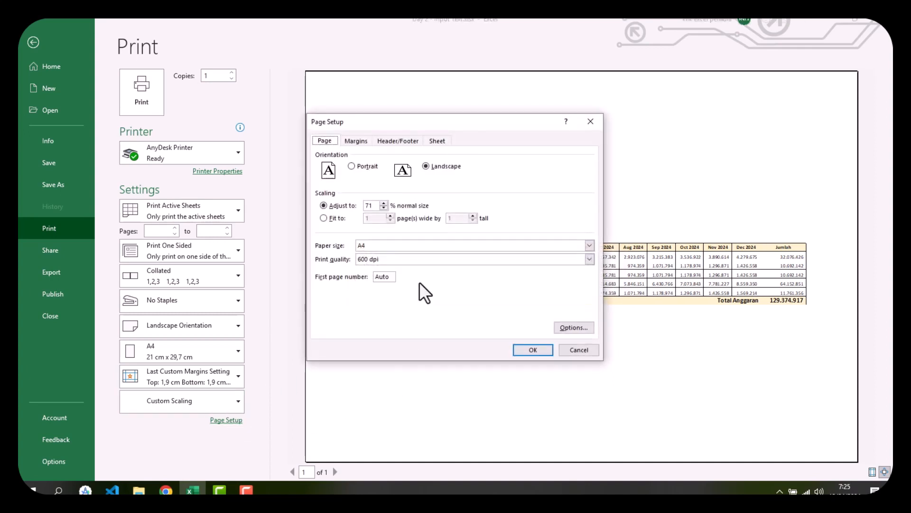
click(357, 141)
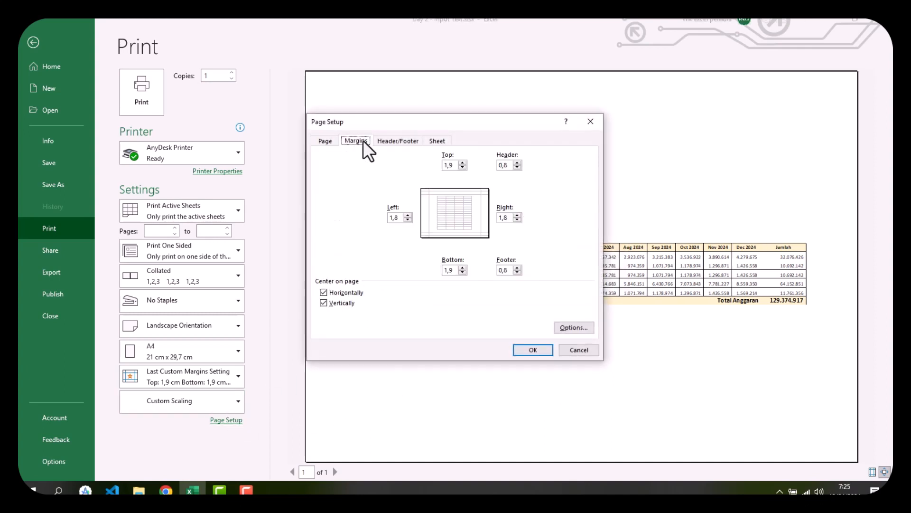
click(340, 300)
click(340, 302)
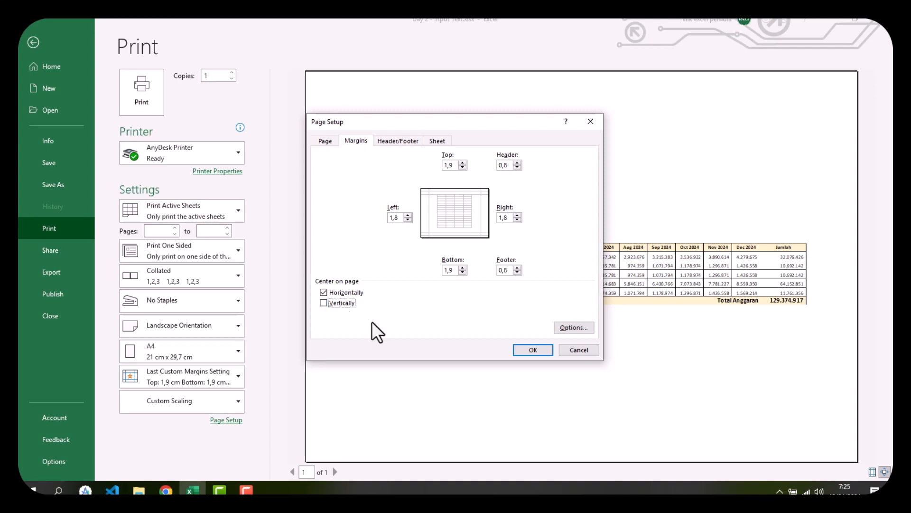
double_click(441, 166)
click(523, 346)
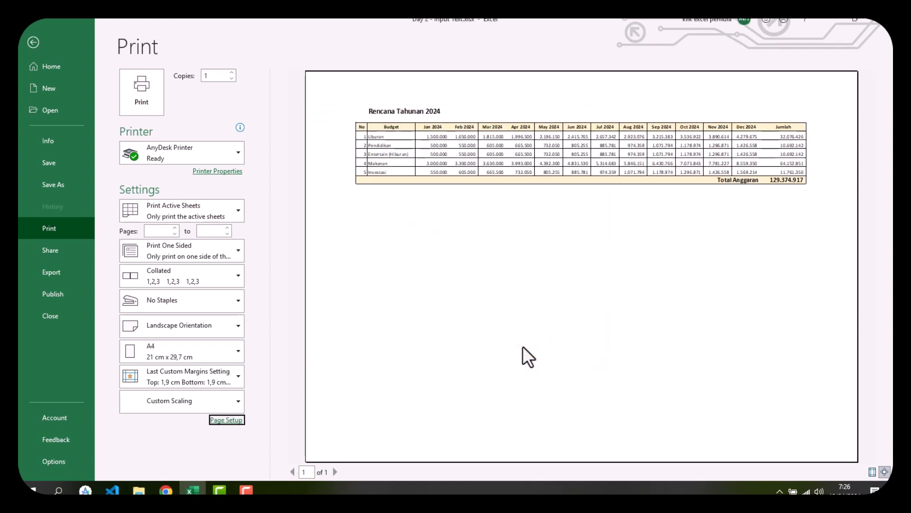